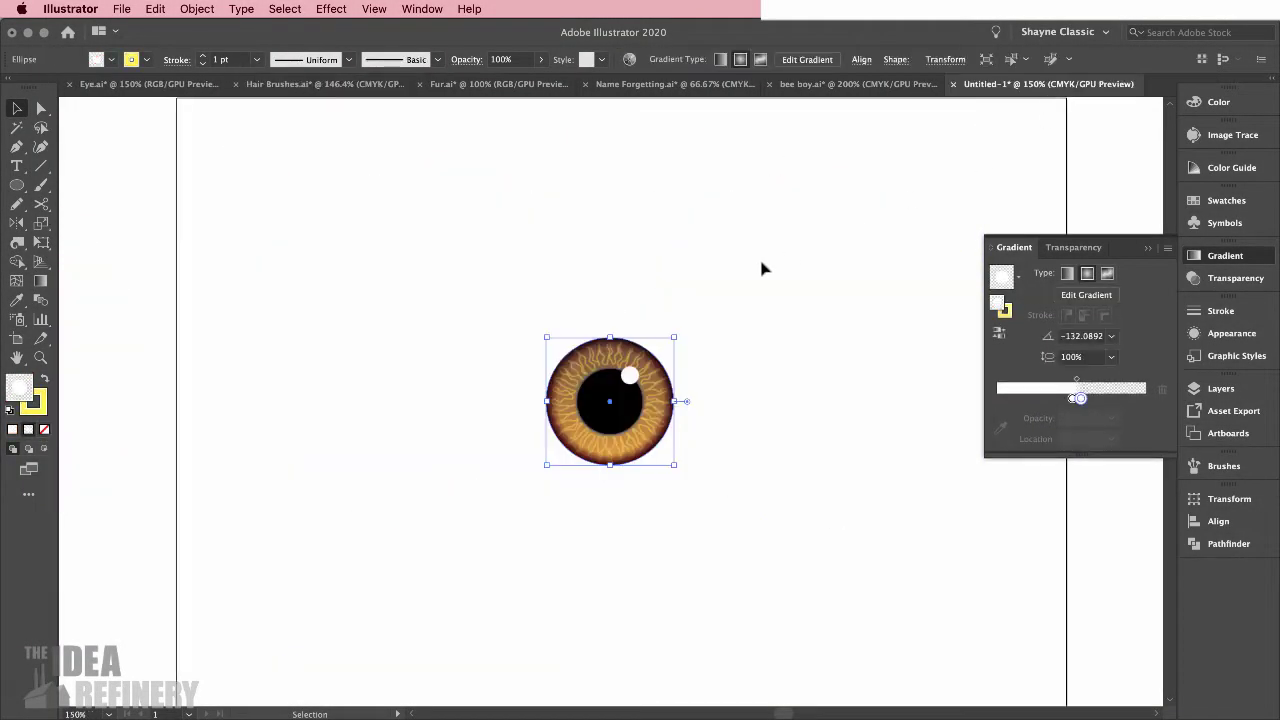
Move the eye to the artboard's upper-left area and place 800px_COLOURBOX9334070.jpg from the Fur/Hair folder large beside it.
drag(631, 423, 320, 251)
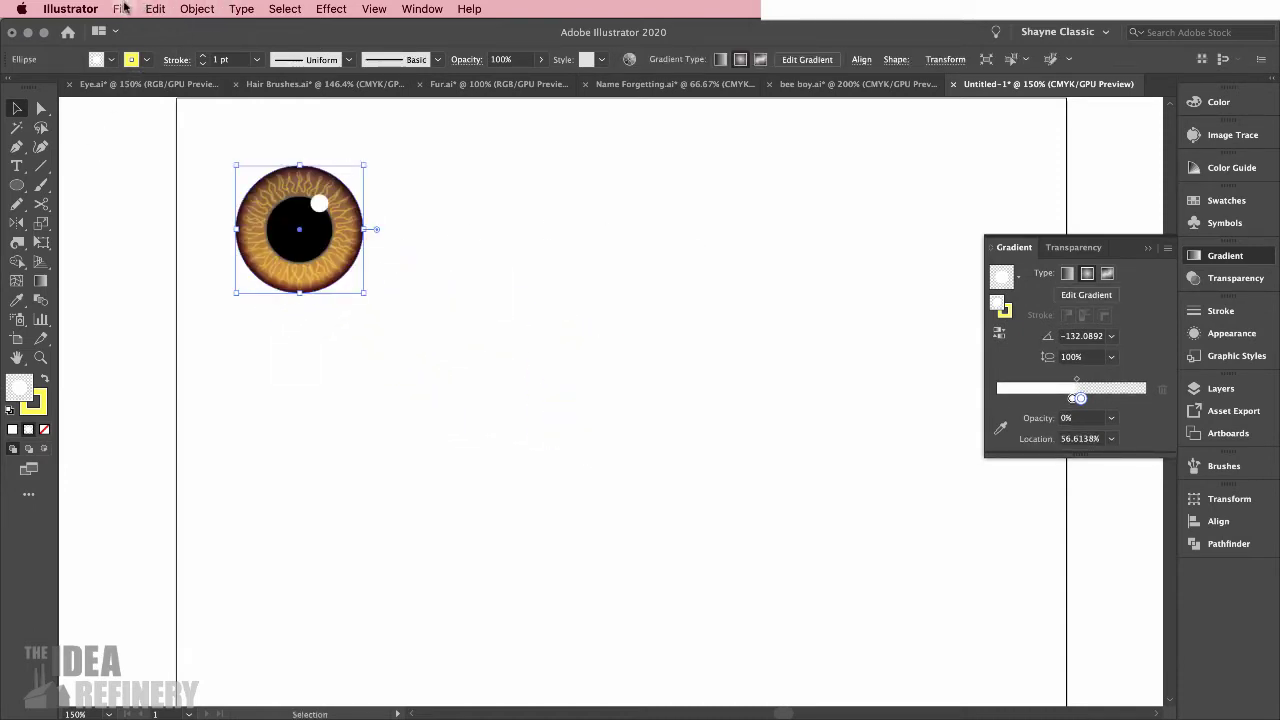
click(122, 8)
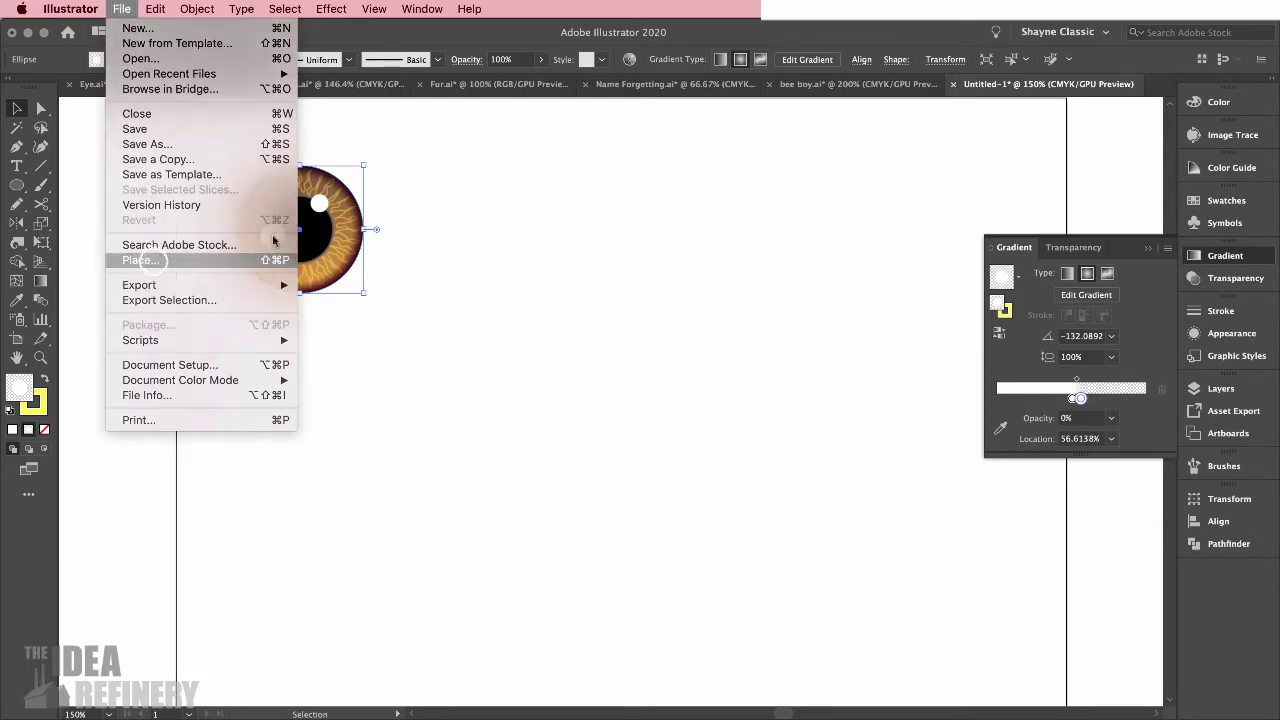
click(152, 262)
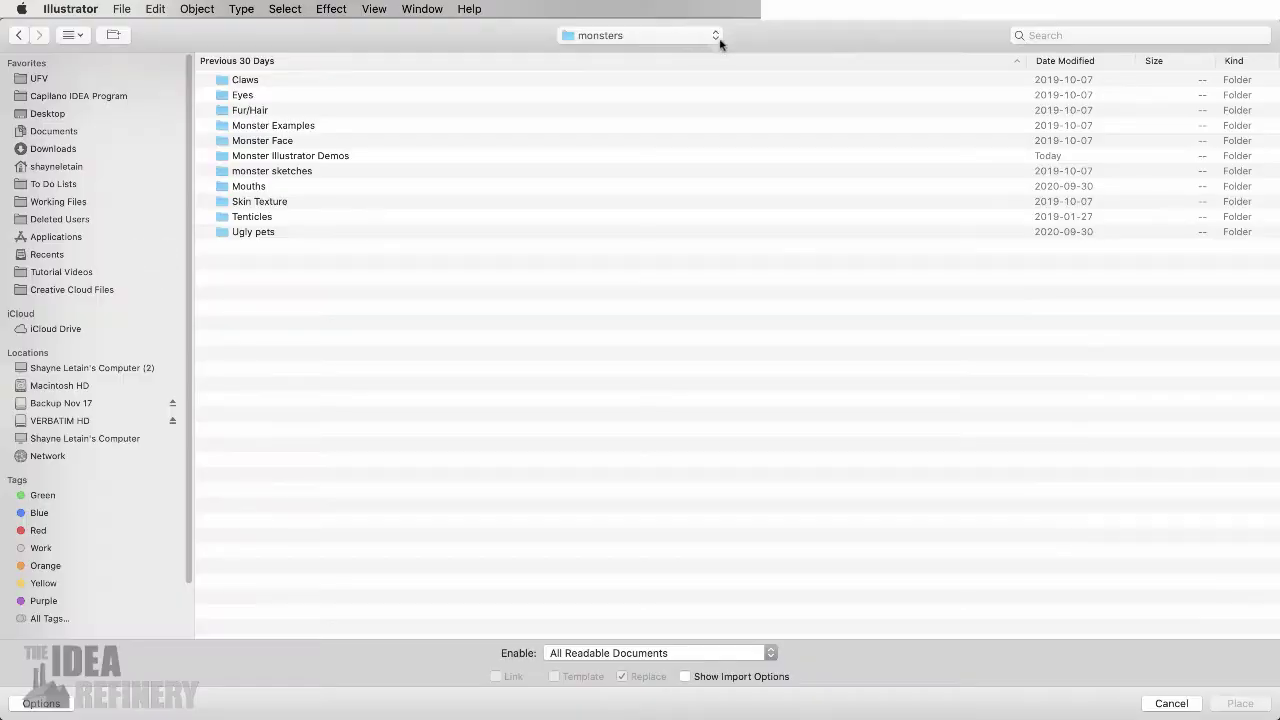
double_click(223, 110)
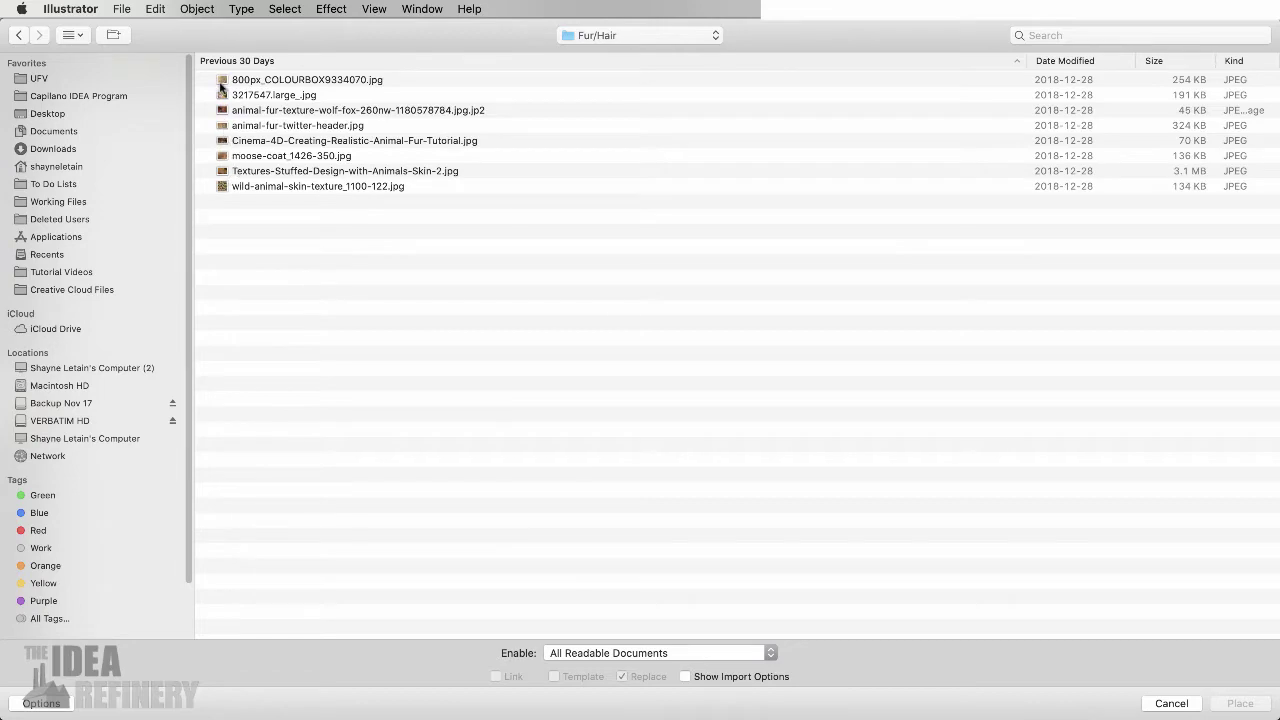
click(224, 80)
key(space)
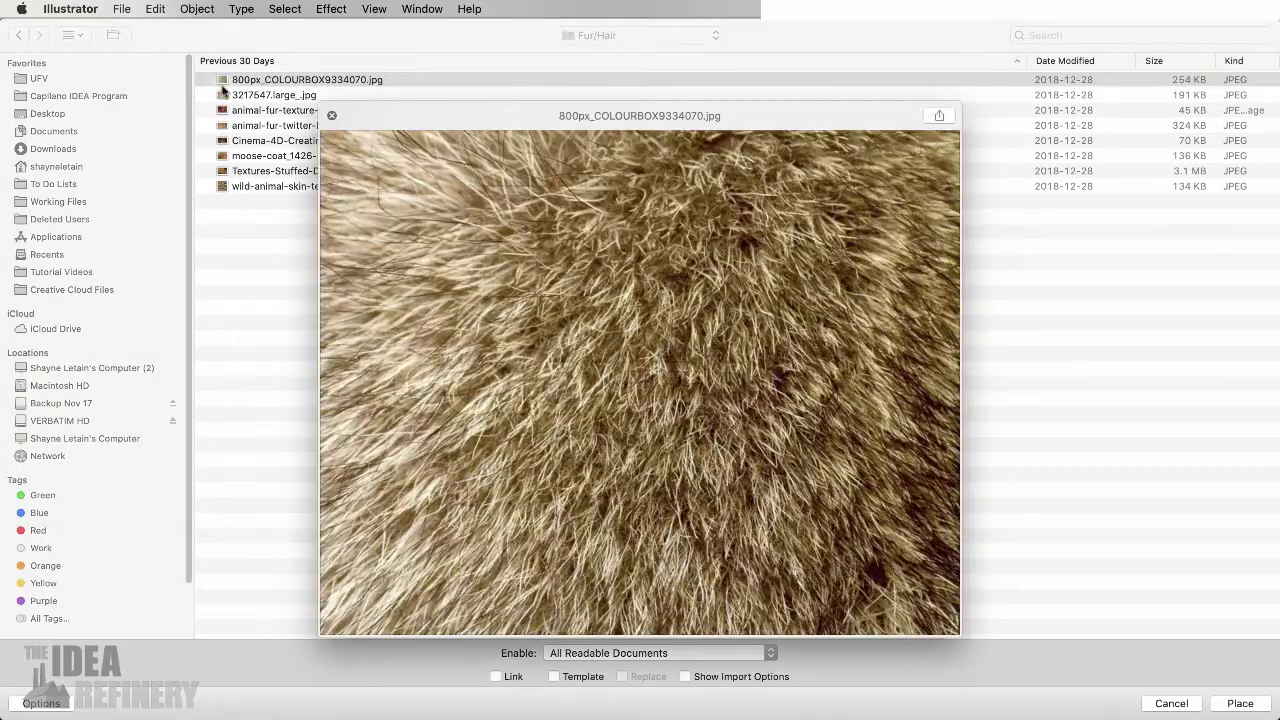
click(331, 117)
click(1238, 703)
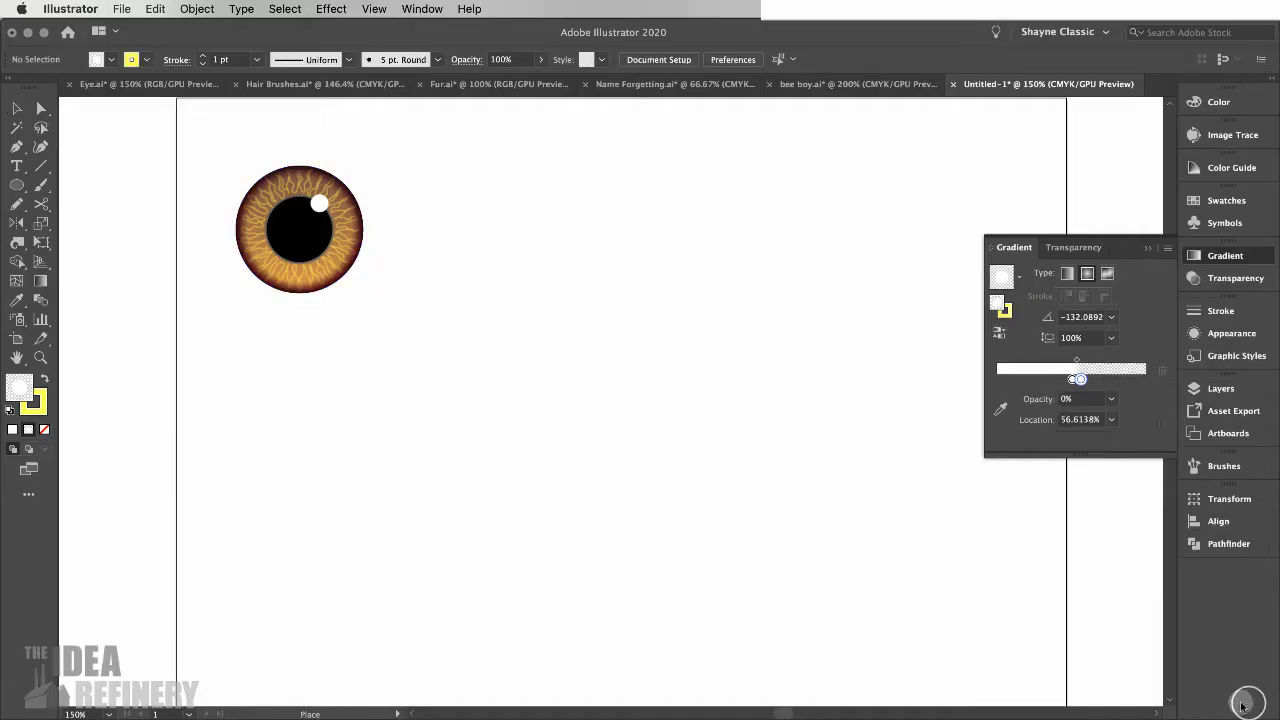
drag(389, 146, 620, 328)
drag(623, 409, 910, 600)
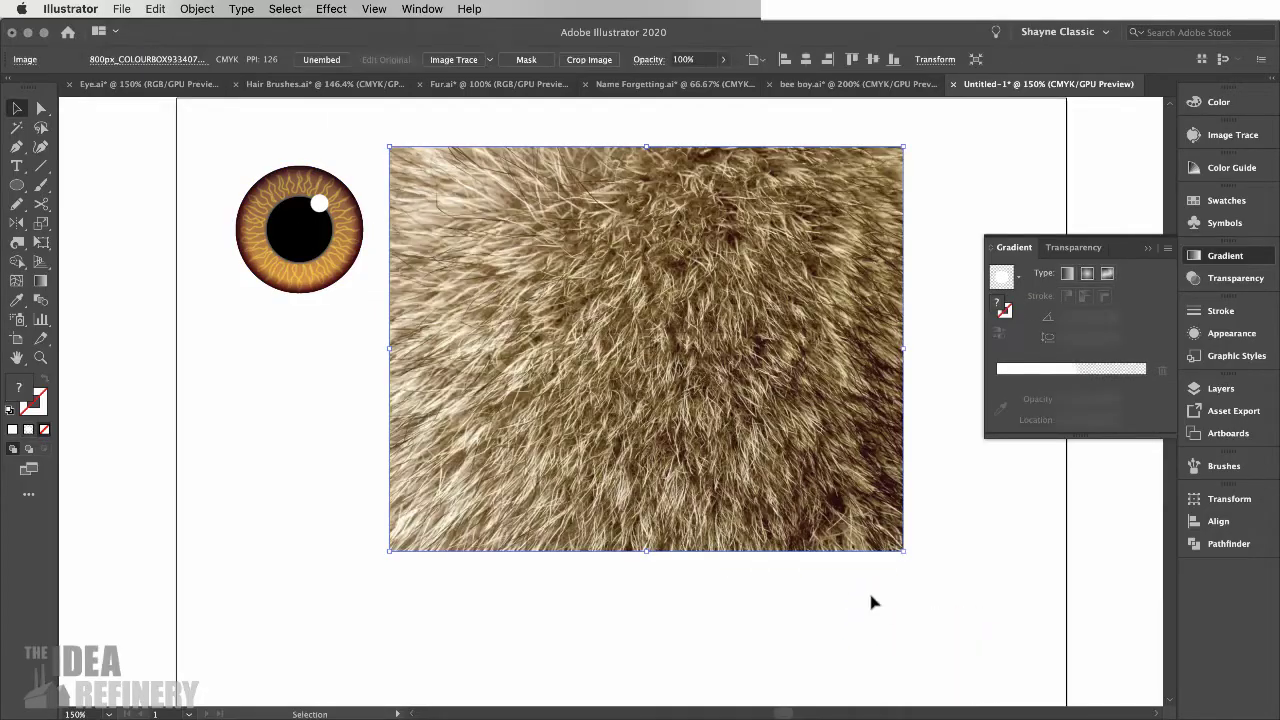
Draw a circle over the fur image, spanning nearly the image's full height.
click(17, 186)
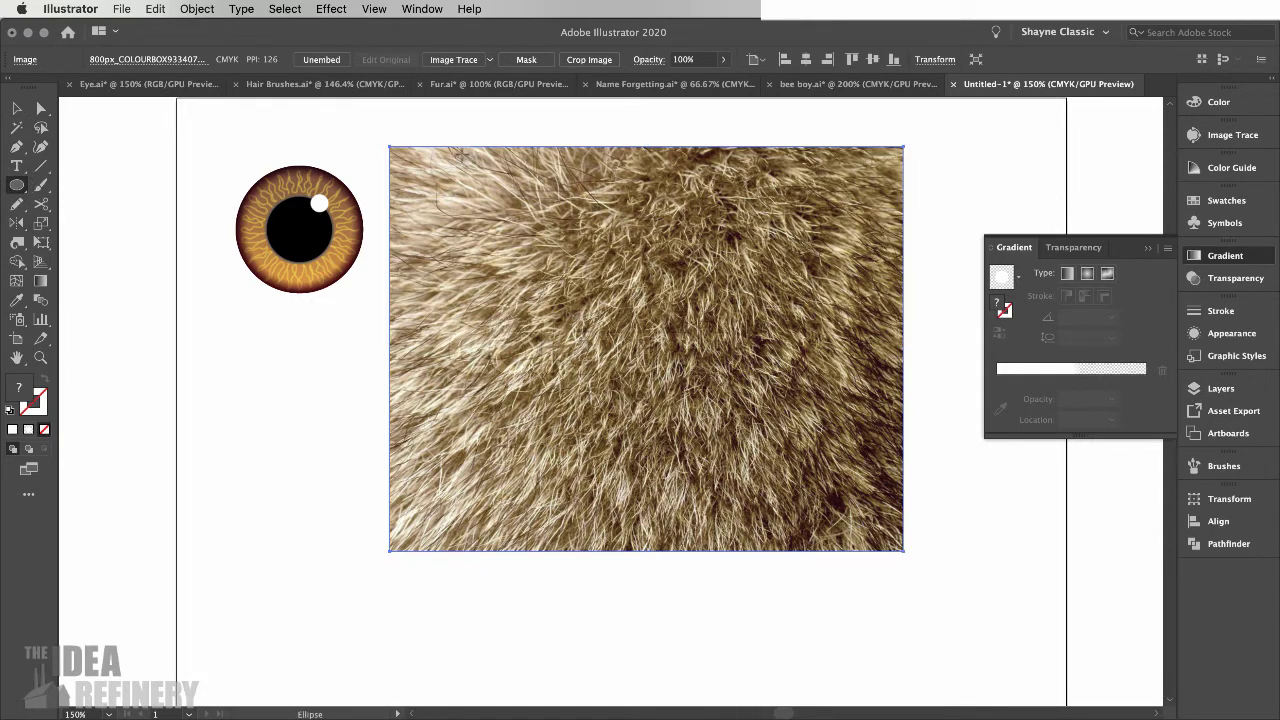
drag(455, 155, 842, 536)
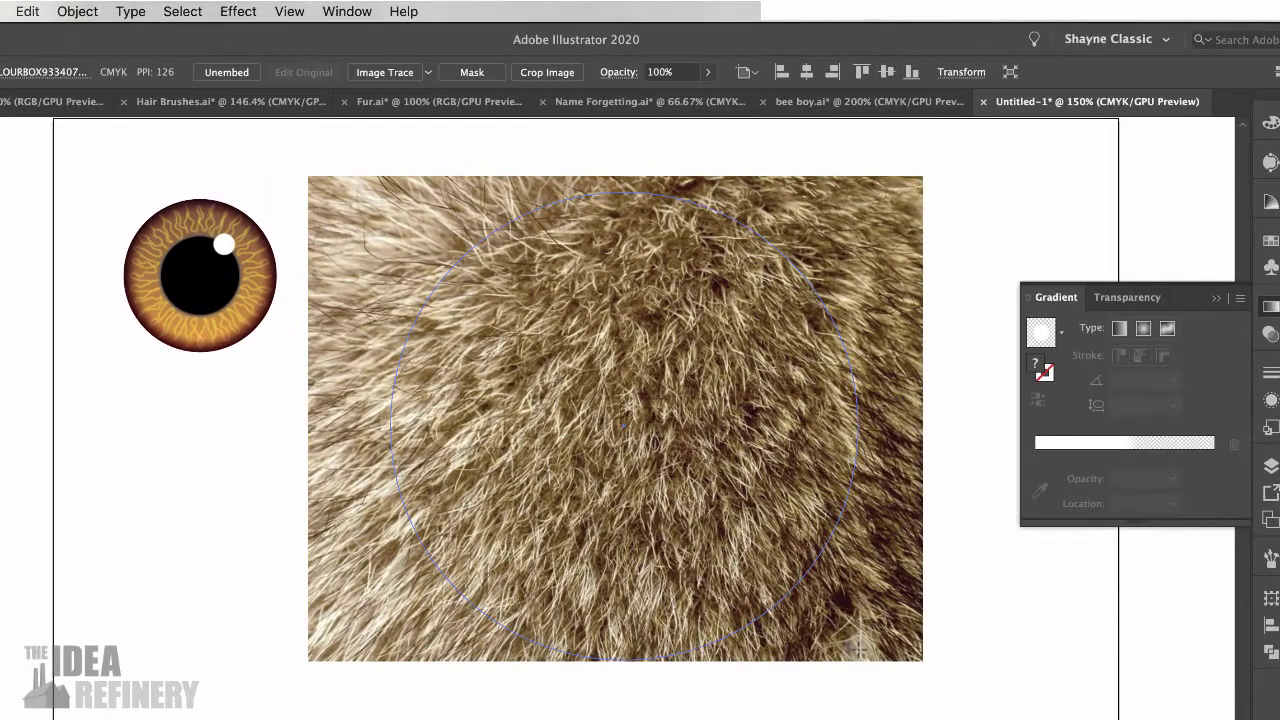
drag(858, 648, 868, 658)
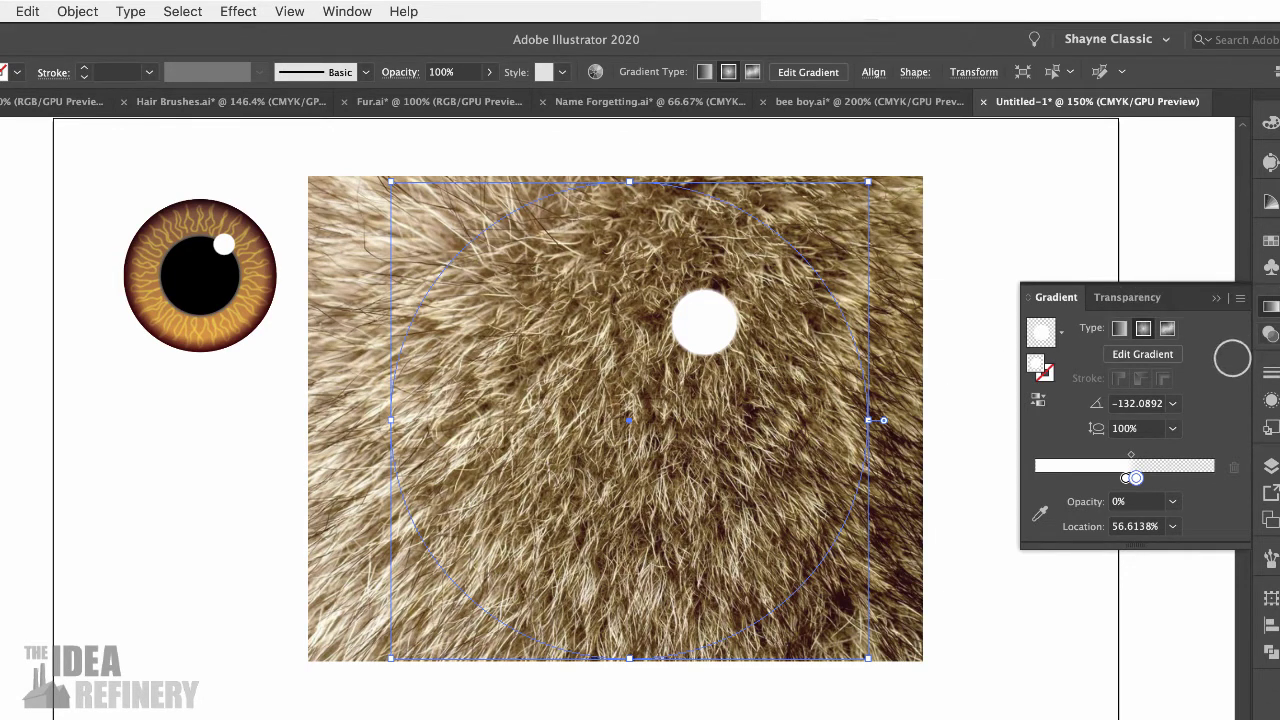
Clear the circle's inherited appearance and give it a plain white fill.
click(1270, 399)
click(1240, 363)
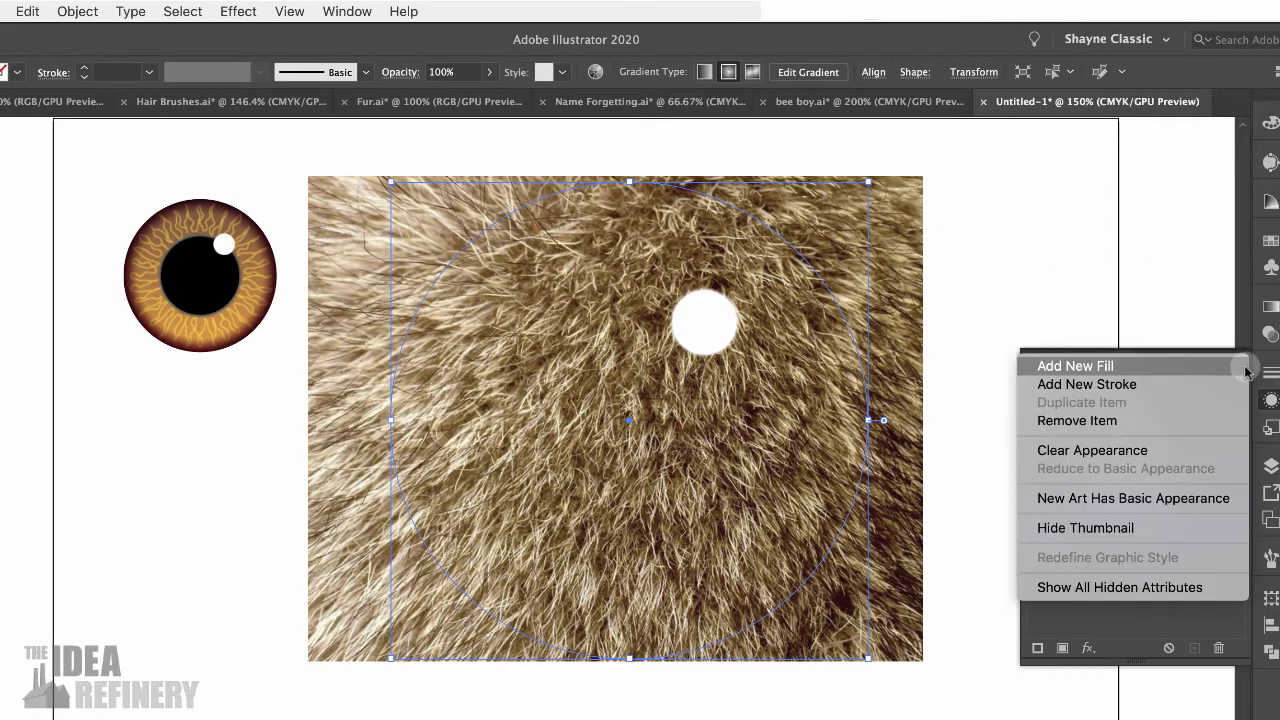
click(1107, 455)
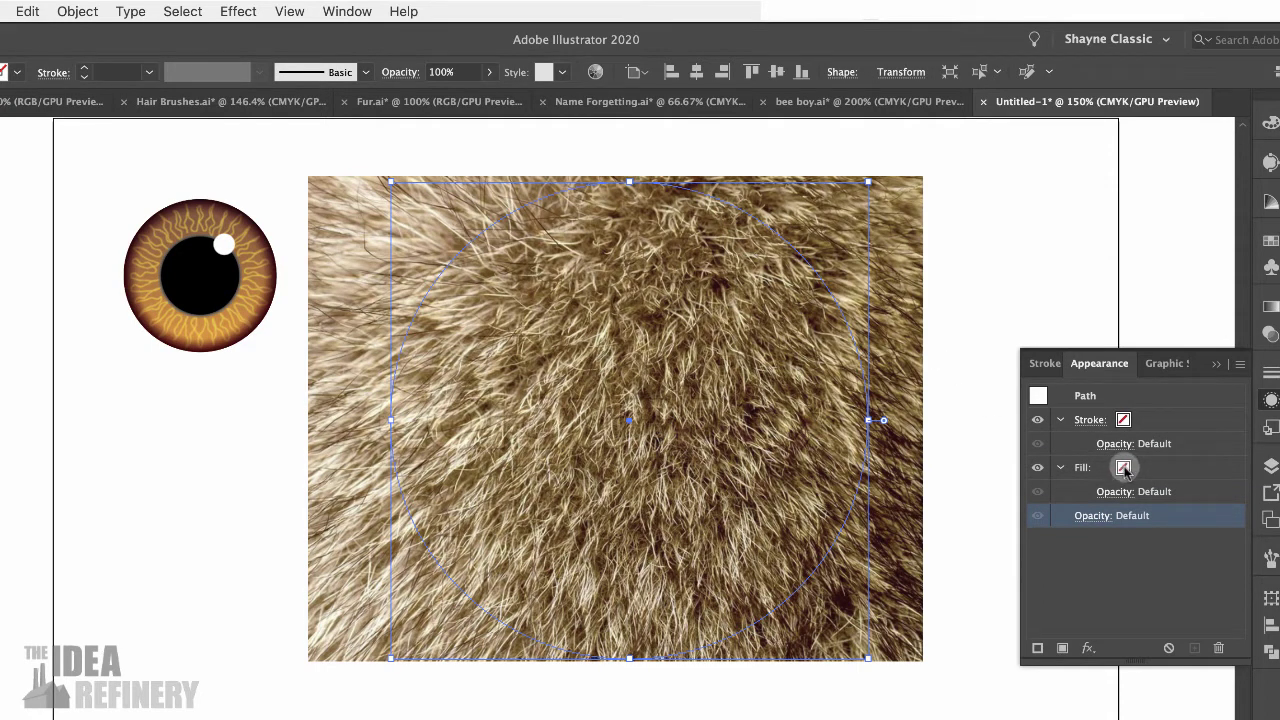
click(1124, 467)
click(1139, 467)
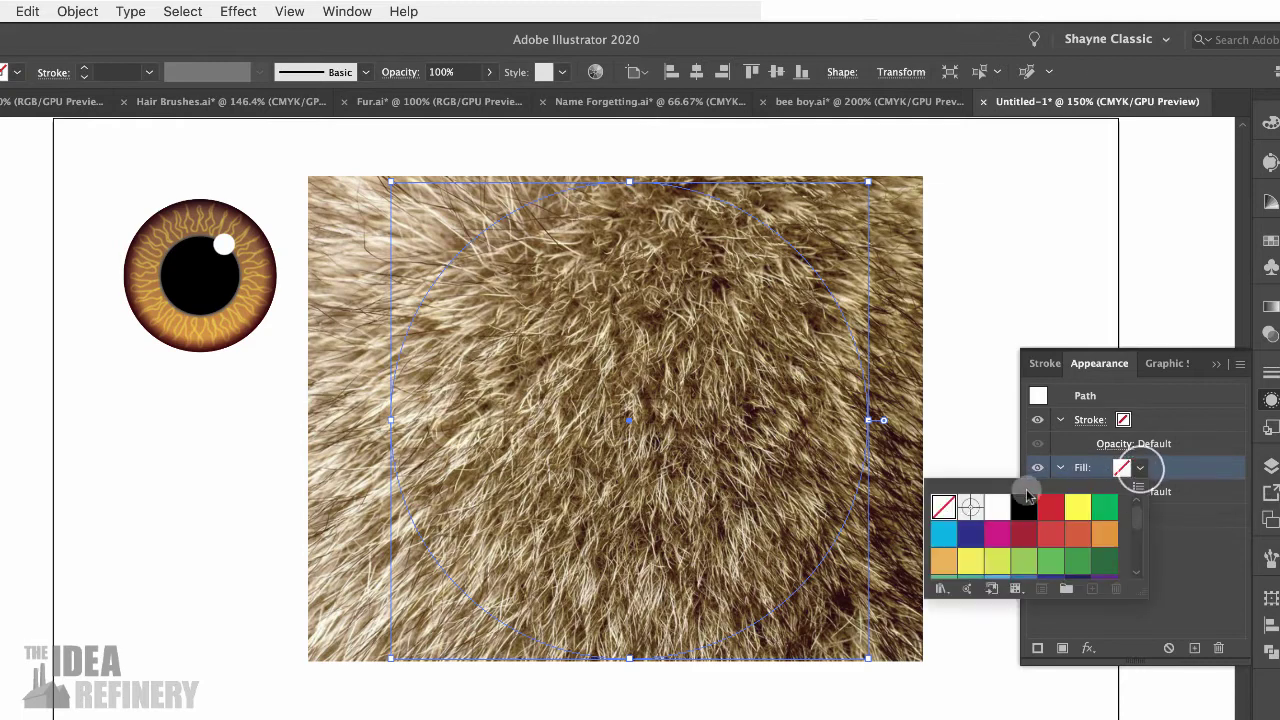
click(997, 507)
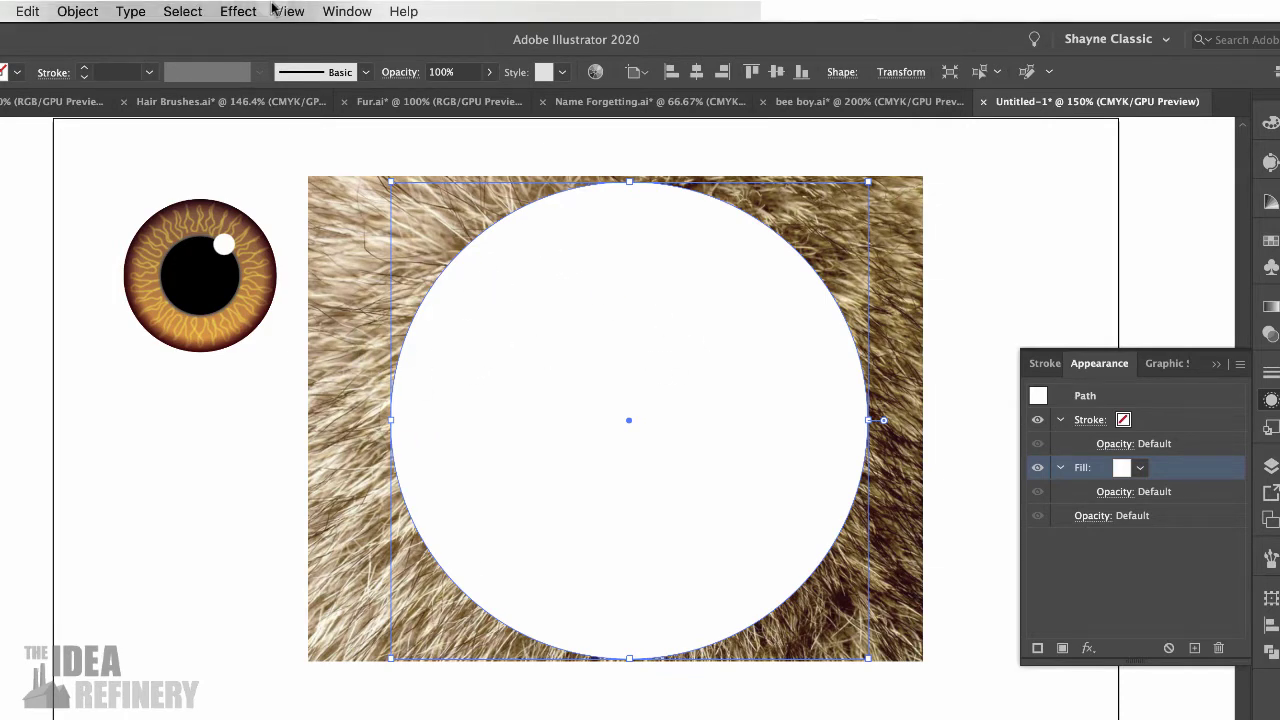
Apply a Roughen effect to the circle's fill with 5% relative size, detail 41/in and corner points.
click(236, 10)
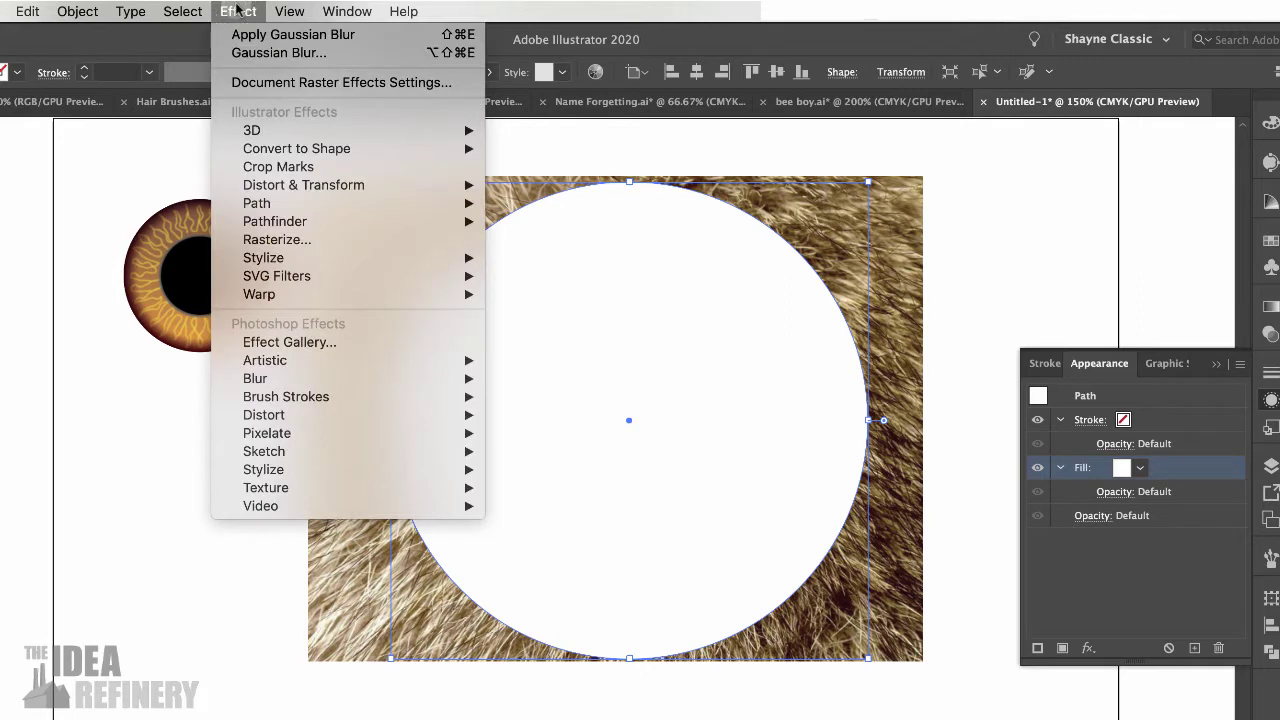
mouse_move(262, 190)
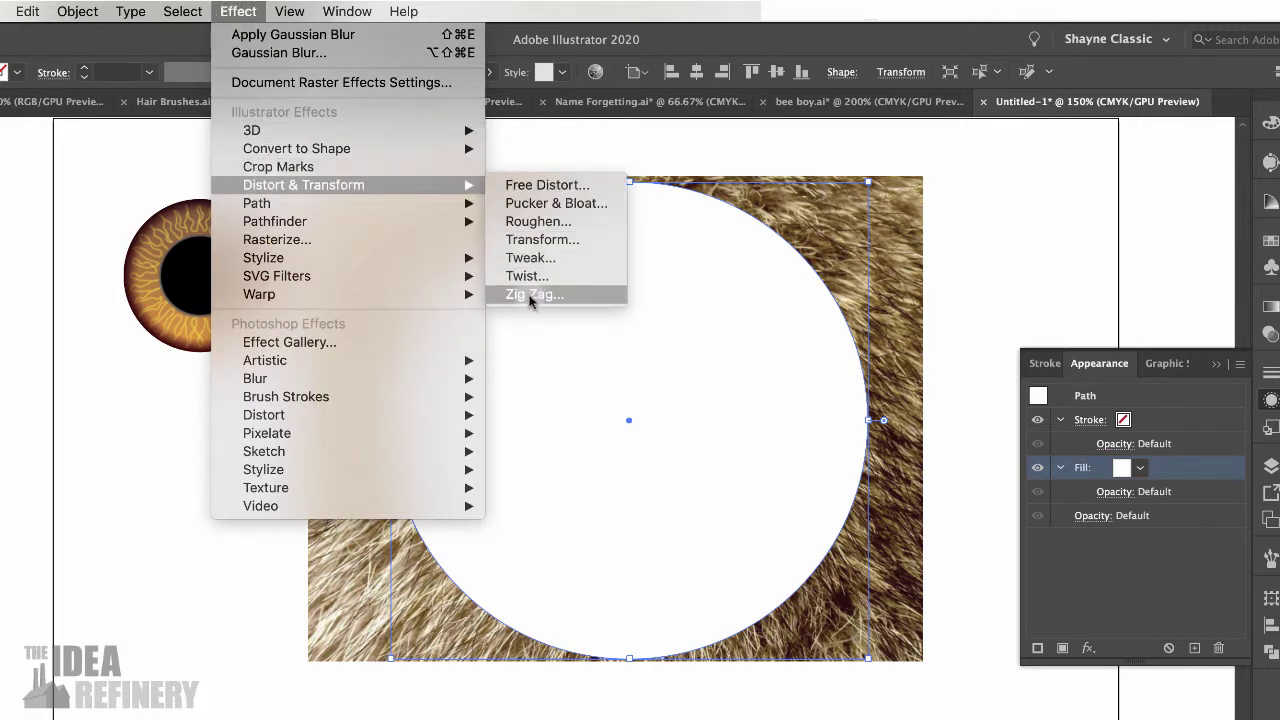
click(540, 223)
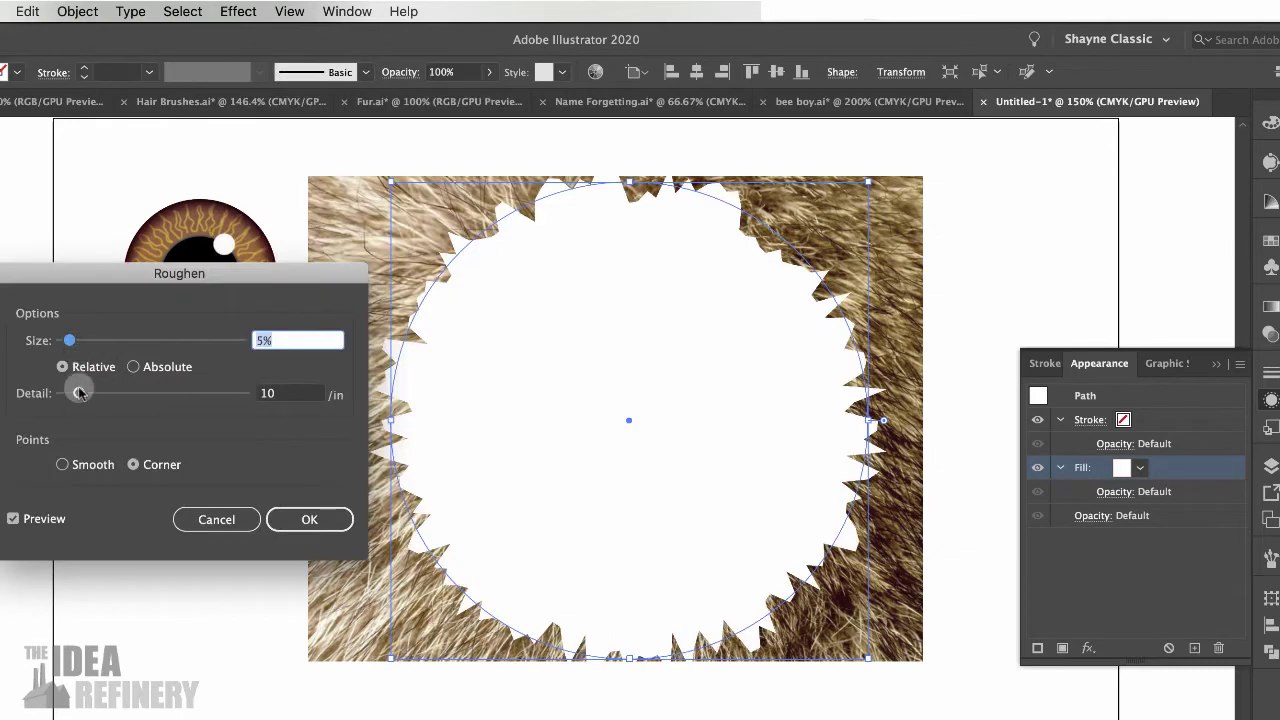
drag(80, 393, 130, 405)
drag(69, 341, 77, 343)
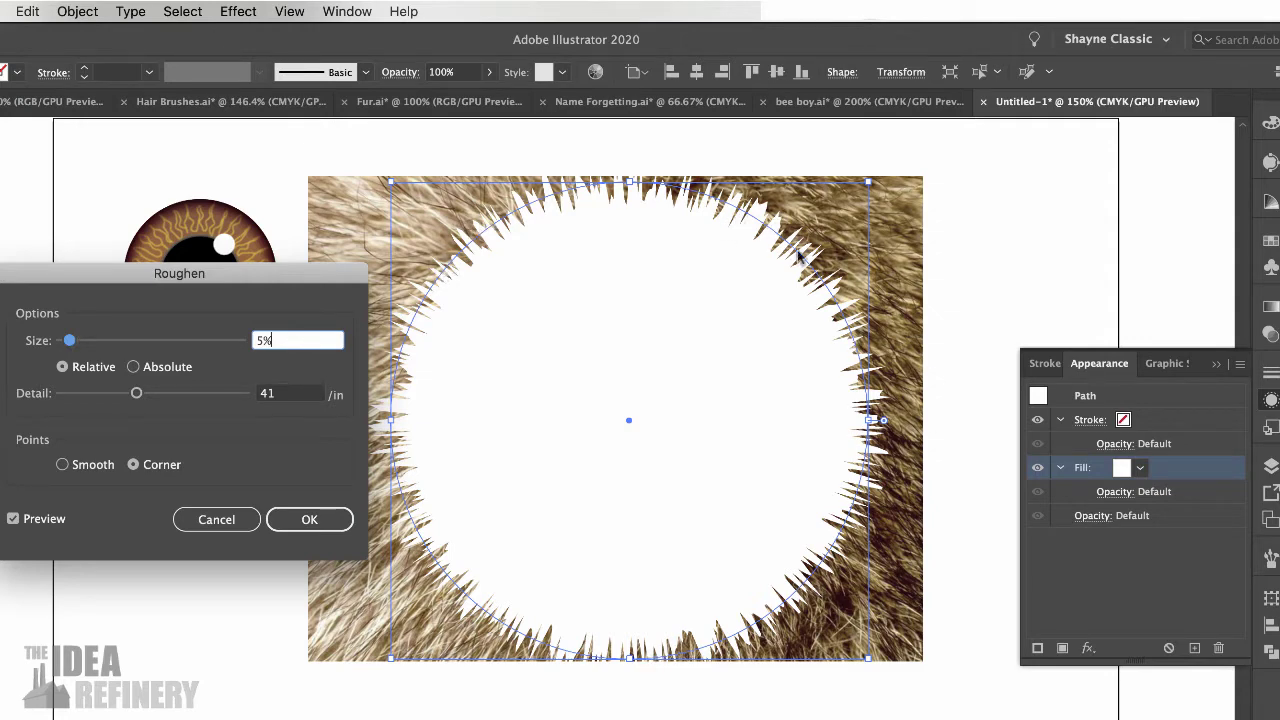
click(312, 519)
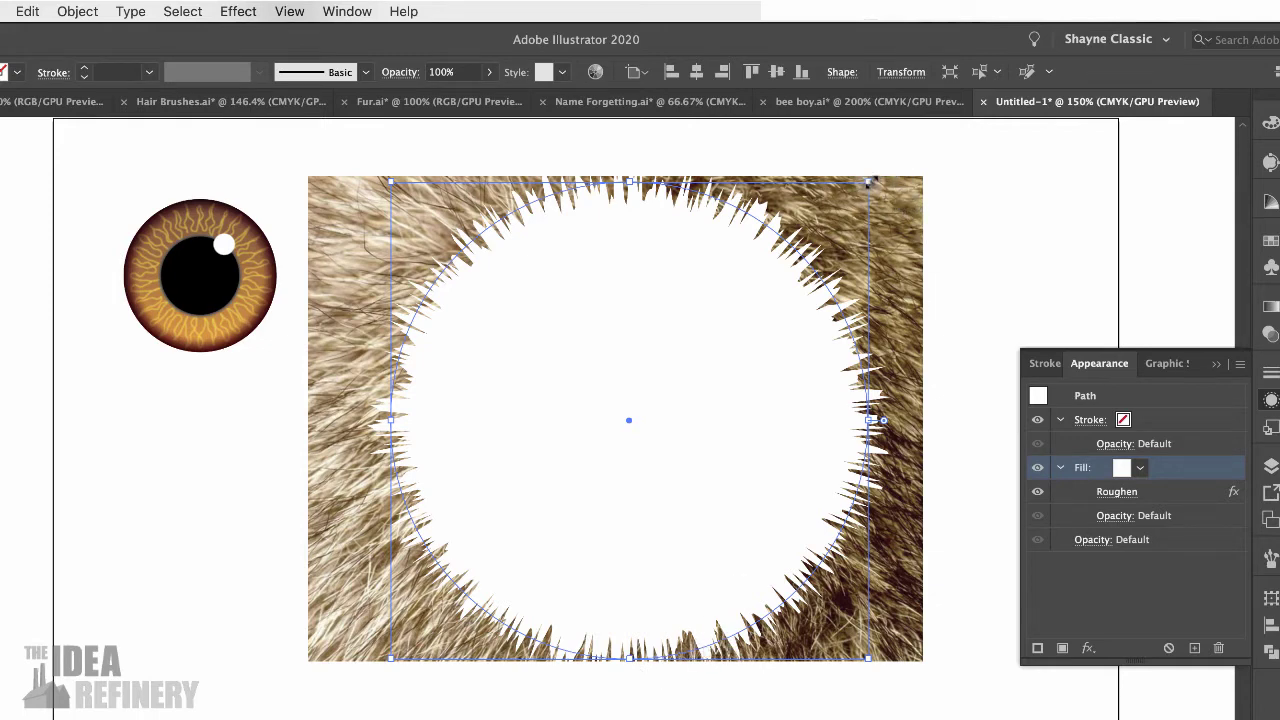
Scale the roughened circle down slightly so its spikes fit better within the fur image.
drag(870, 181, 843, 209)
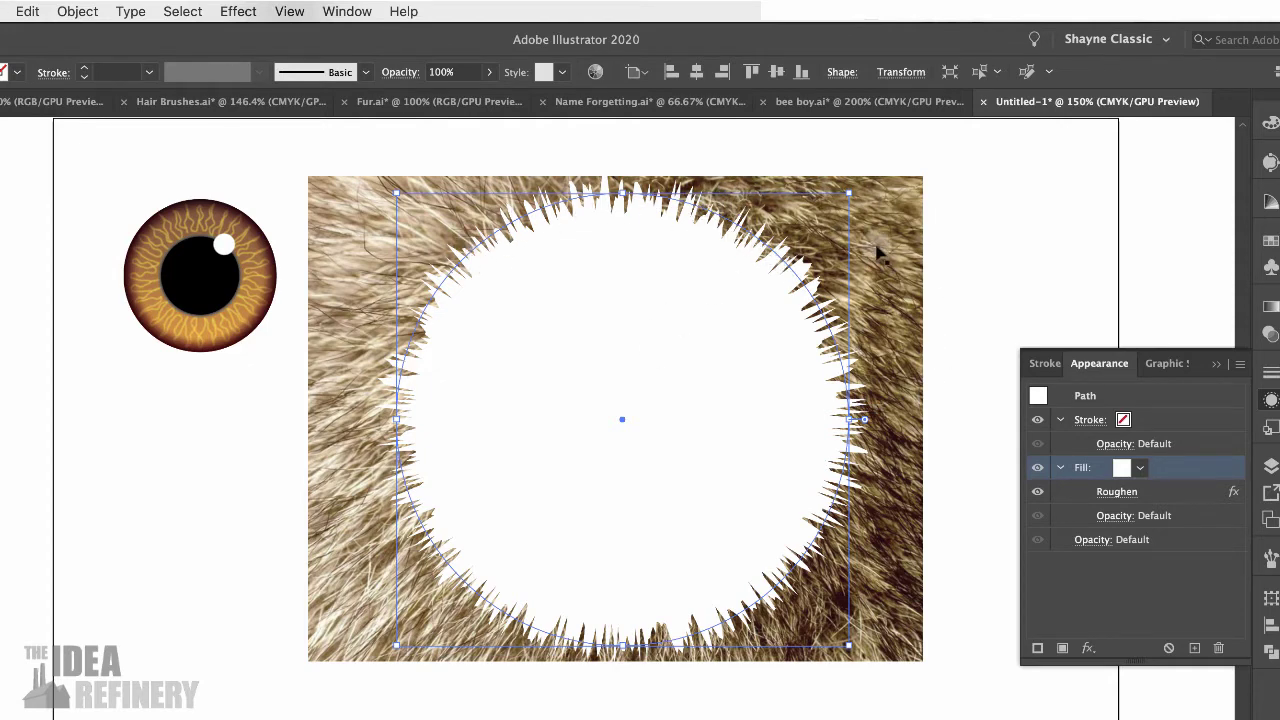
shift+click(746, 350)
click(747, 360)
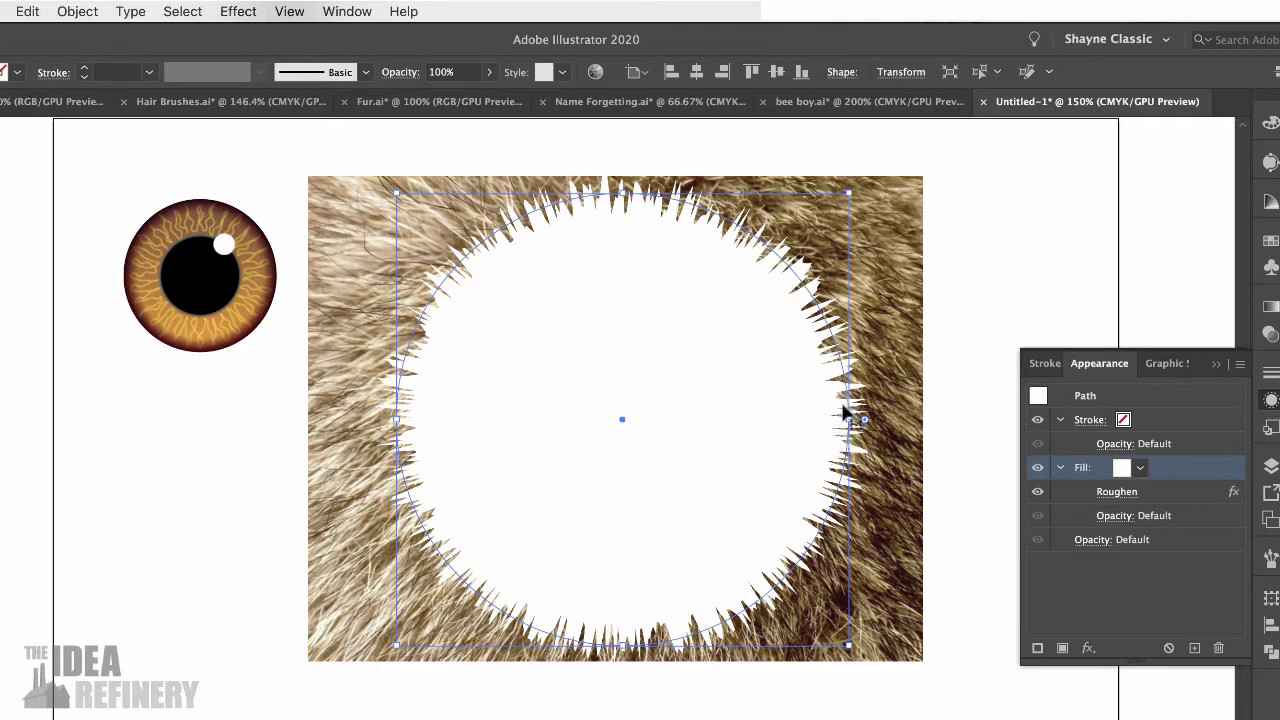
Examine the roughened circle's underlying path in Outline view, and return to Preview.
click(283, 12)
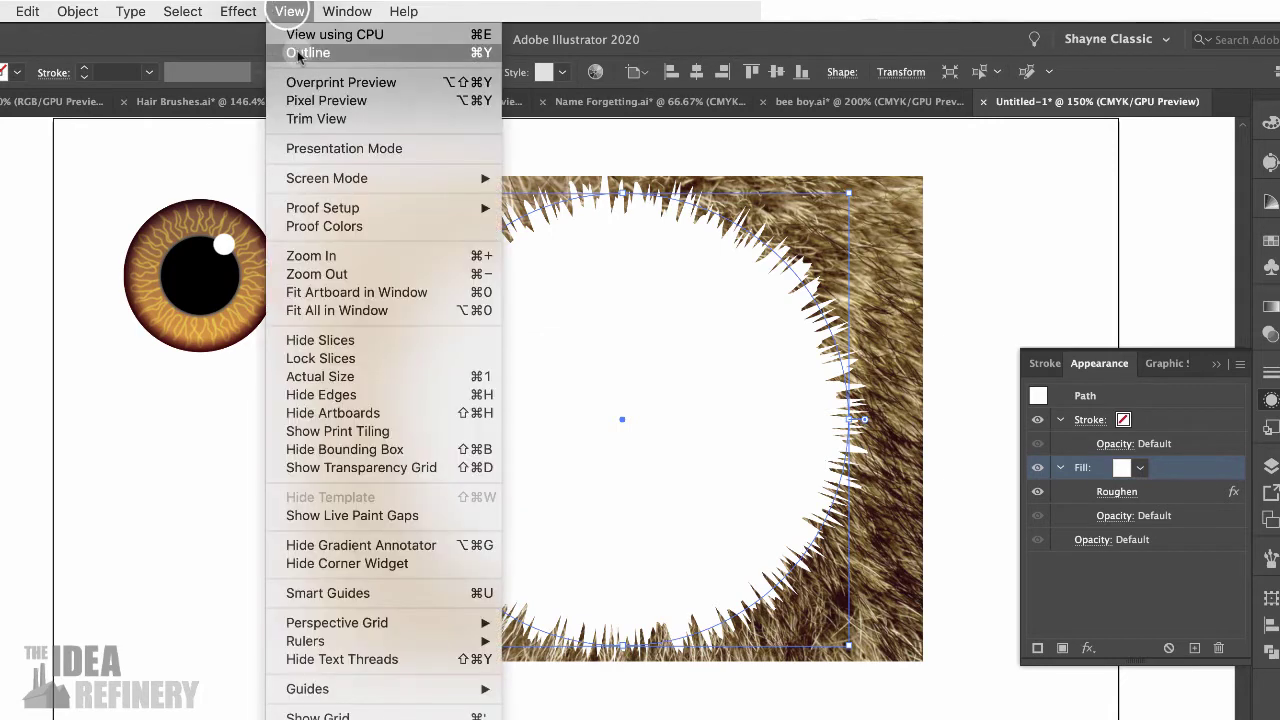
click(301, 50)
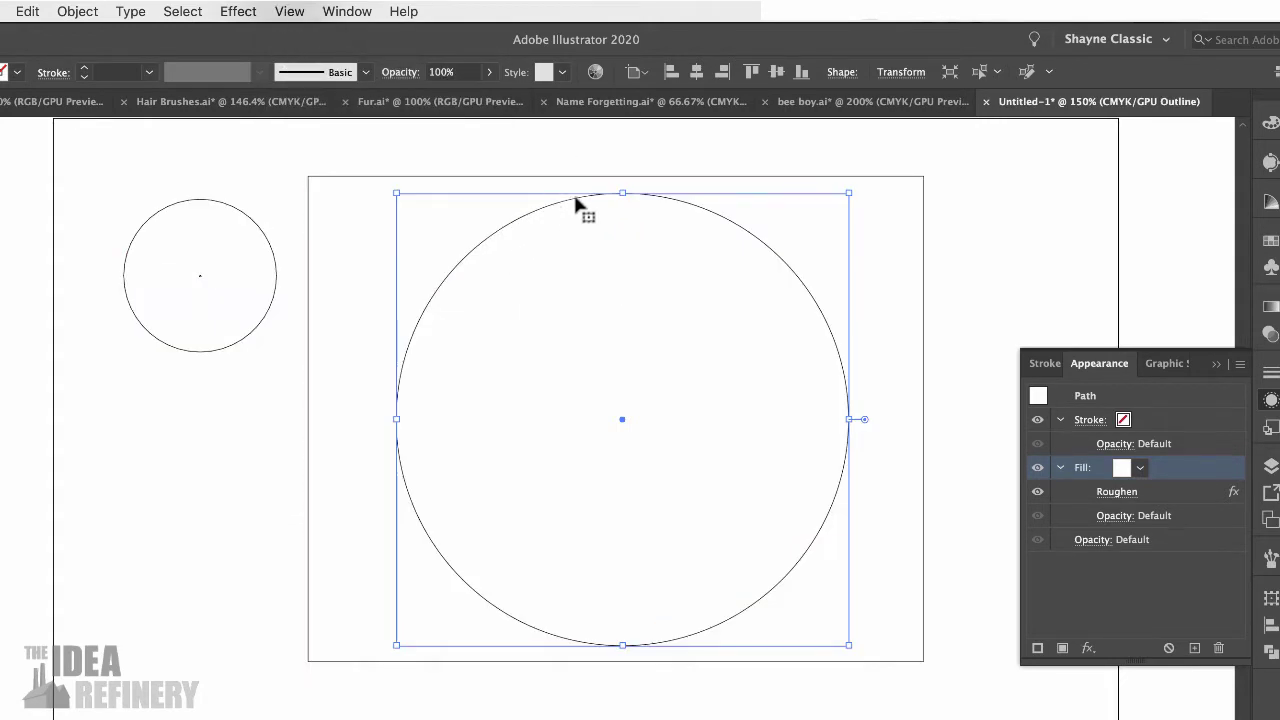
click(289, 11)
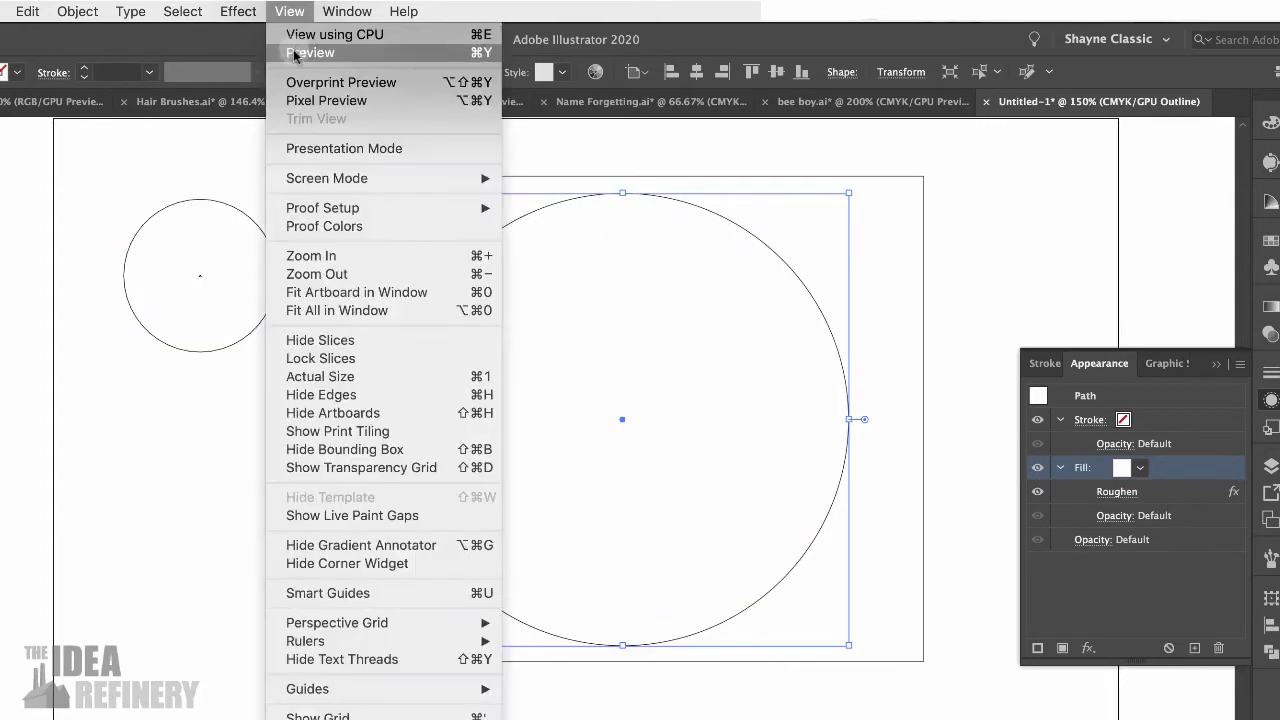
click(297, 51)
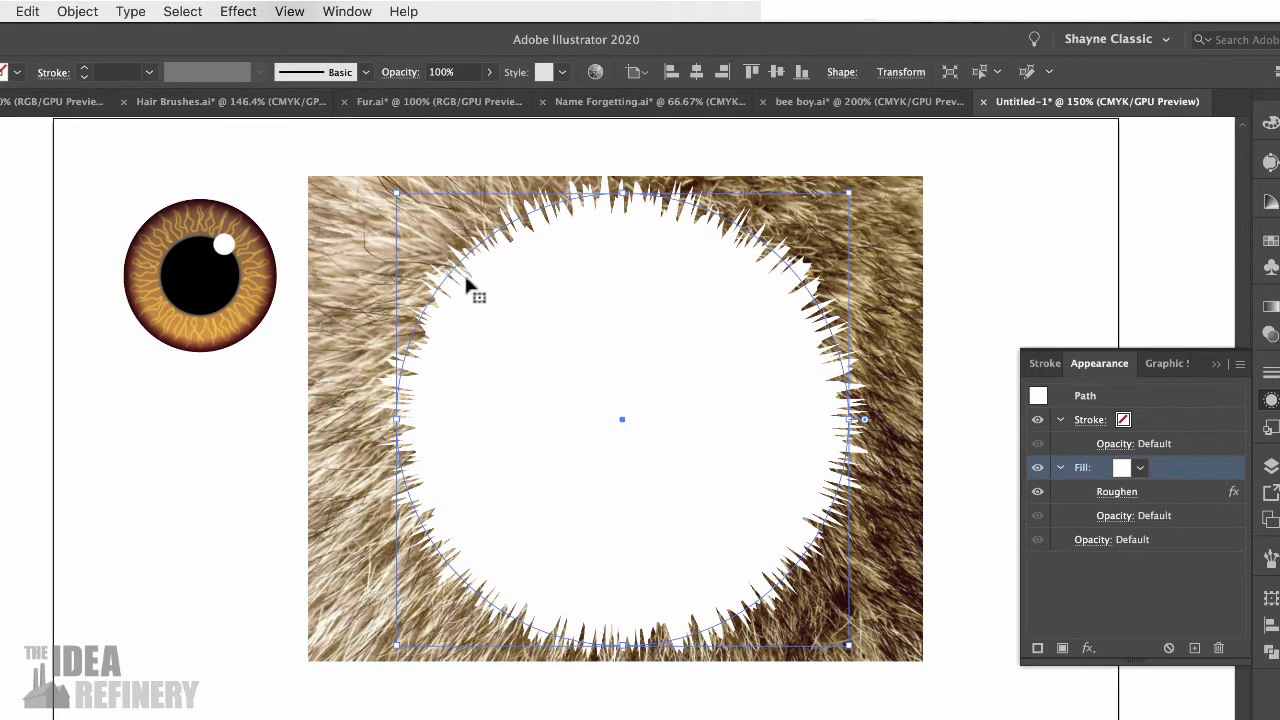
Expand the circle's appearance into a real spiky path, checking it in Outline view before returning to Preview.
click(77, 14)
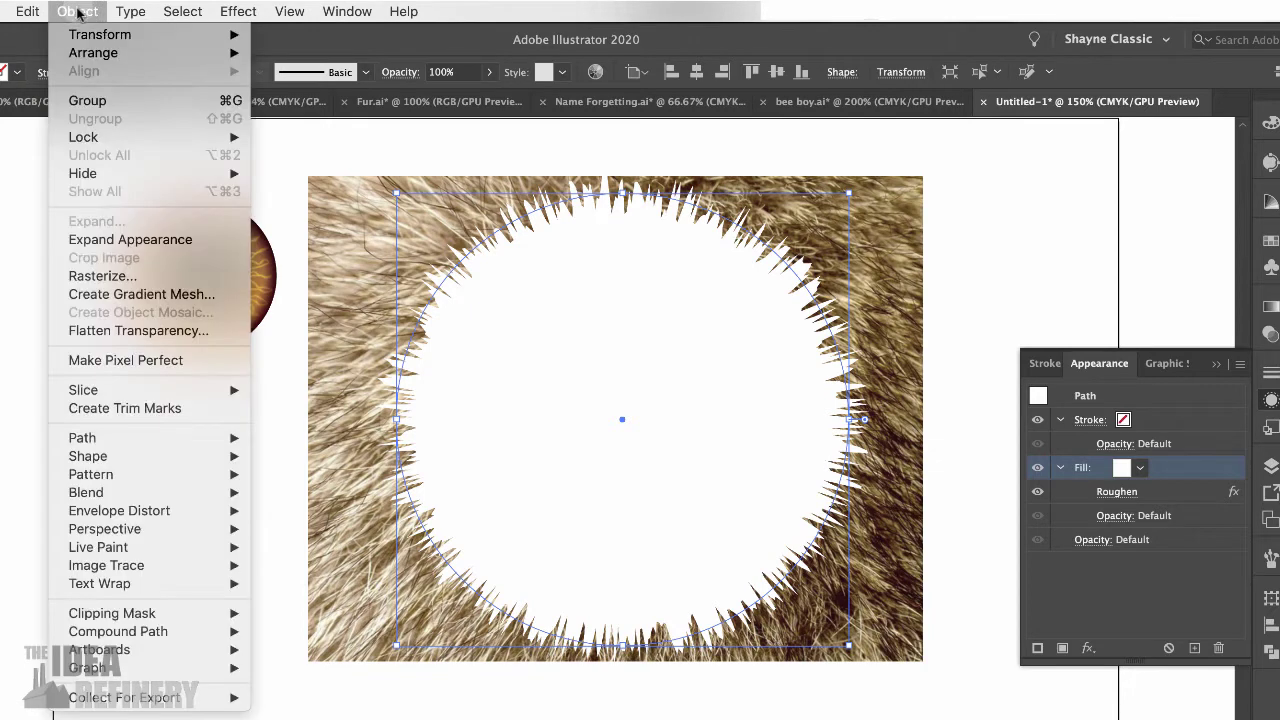
click(104, 239)
click(289, 11)
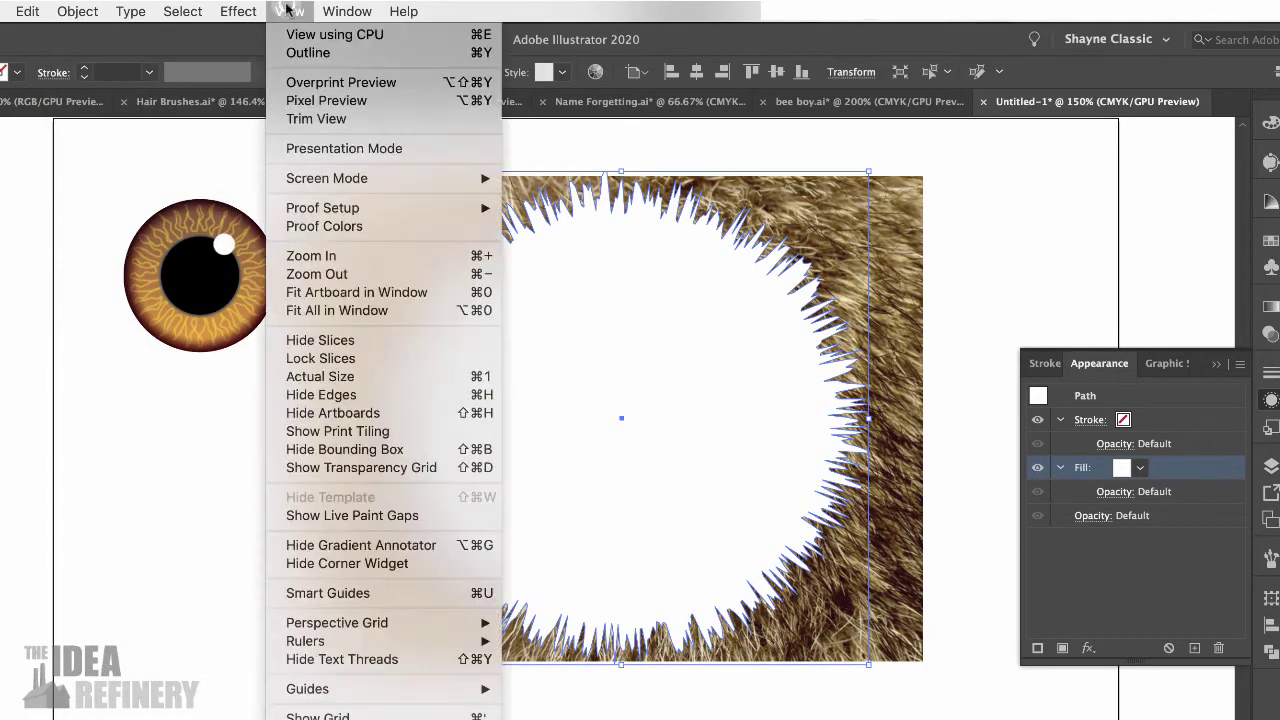
click(296, 53)
click(970, 180)
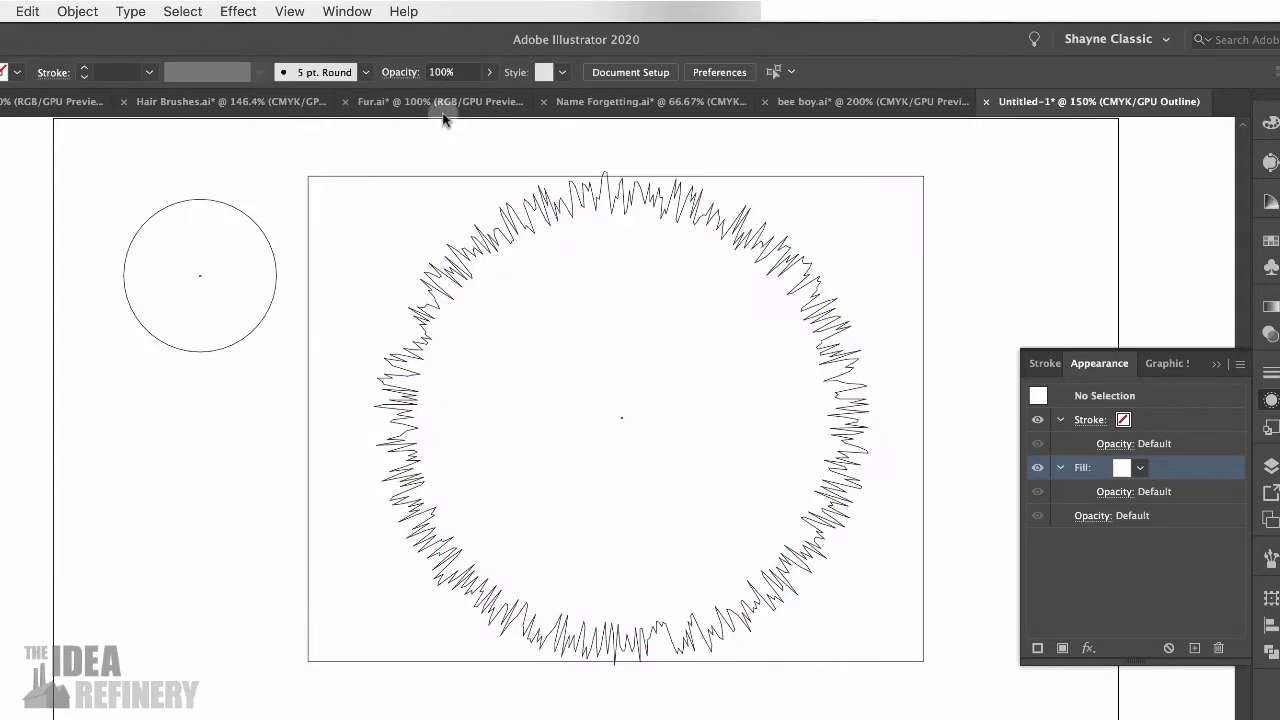
click(290, 11)
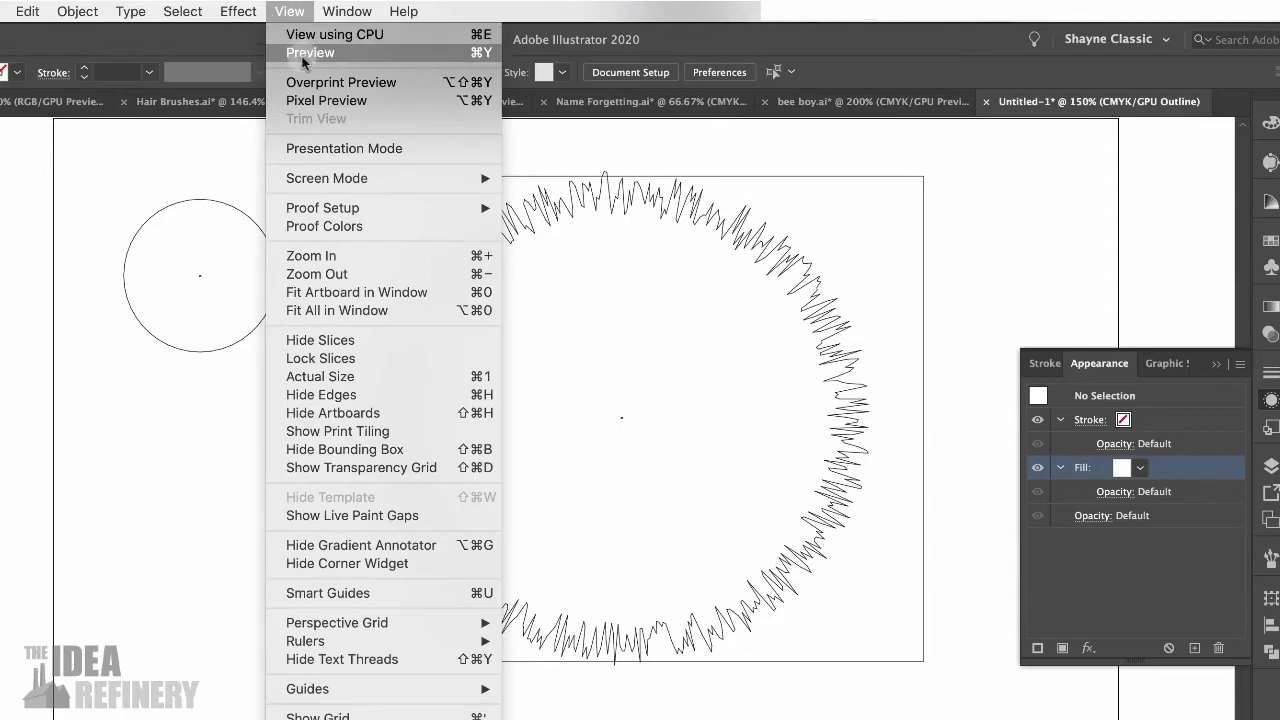
click(300, 52)
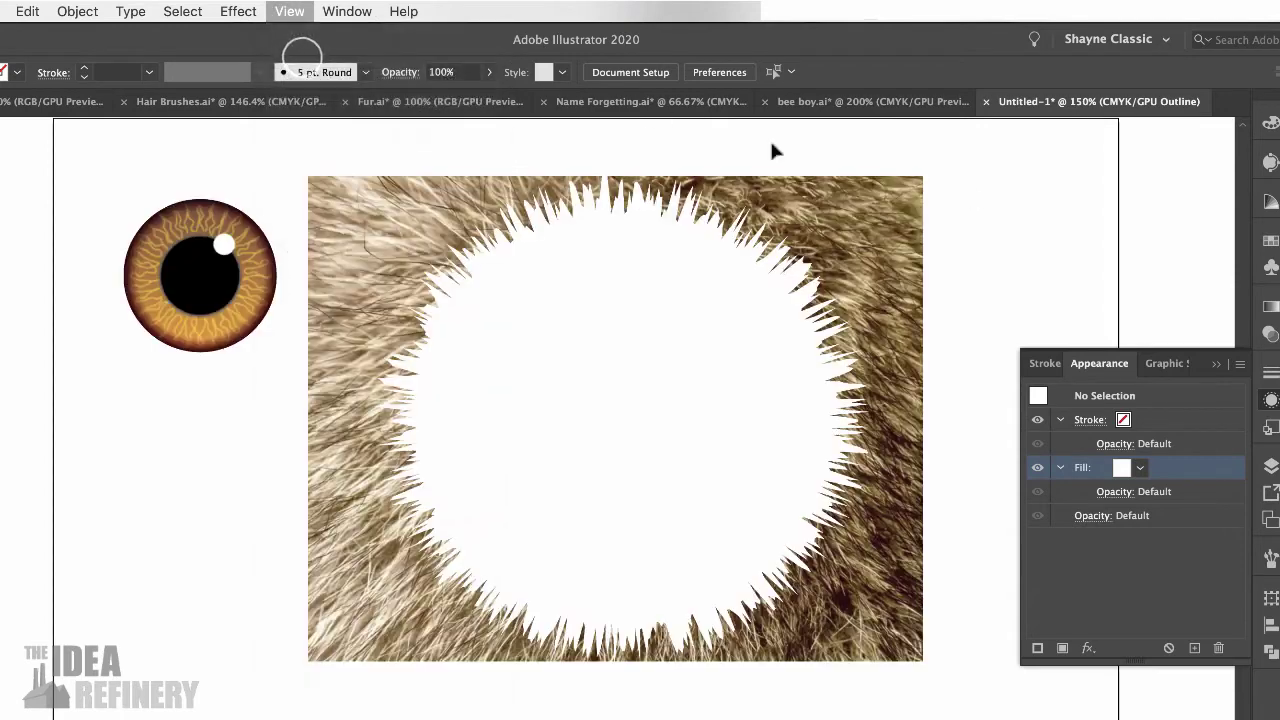
Make a clipping mask from the spiky circle and the fur photo beneath it, leaving the result deselected.
click(700, 330)
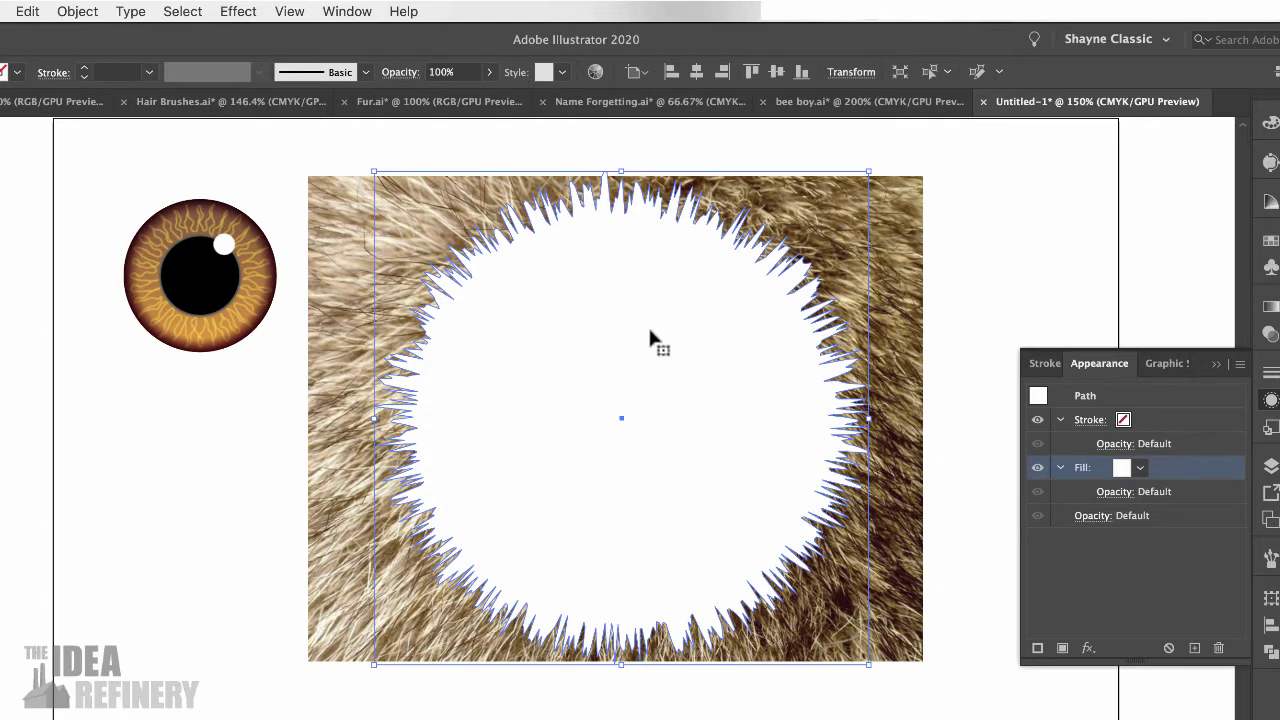
drag(965, 273, 738, 381)
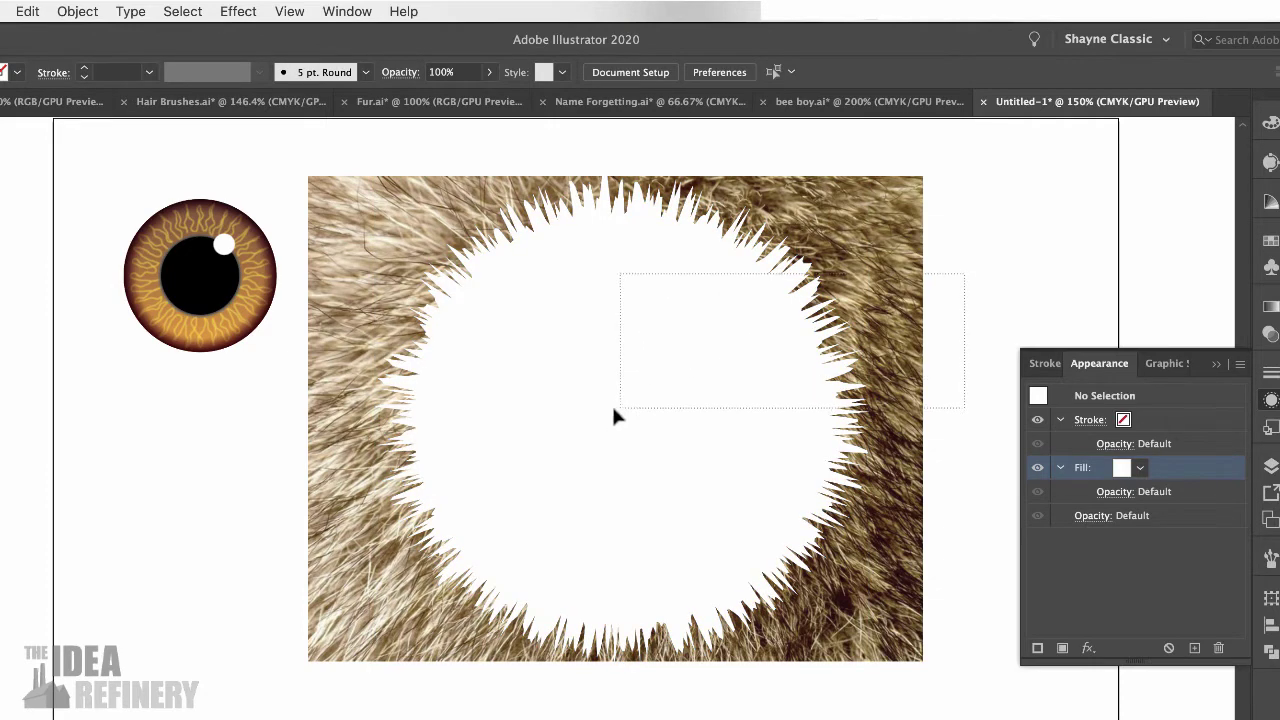
drag(620, 414, 622, 418)
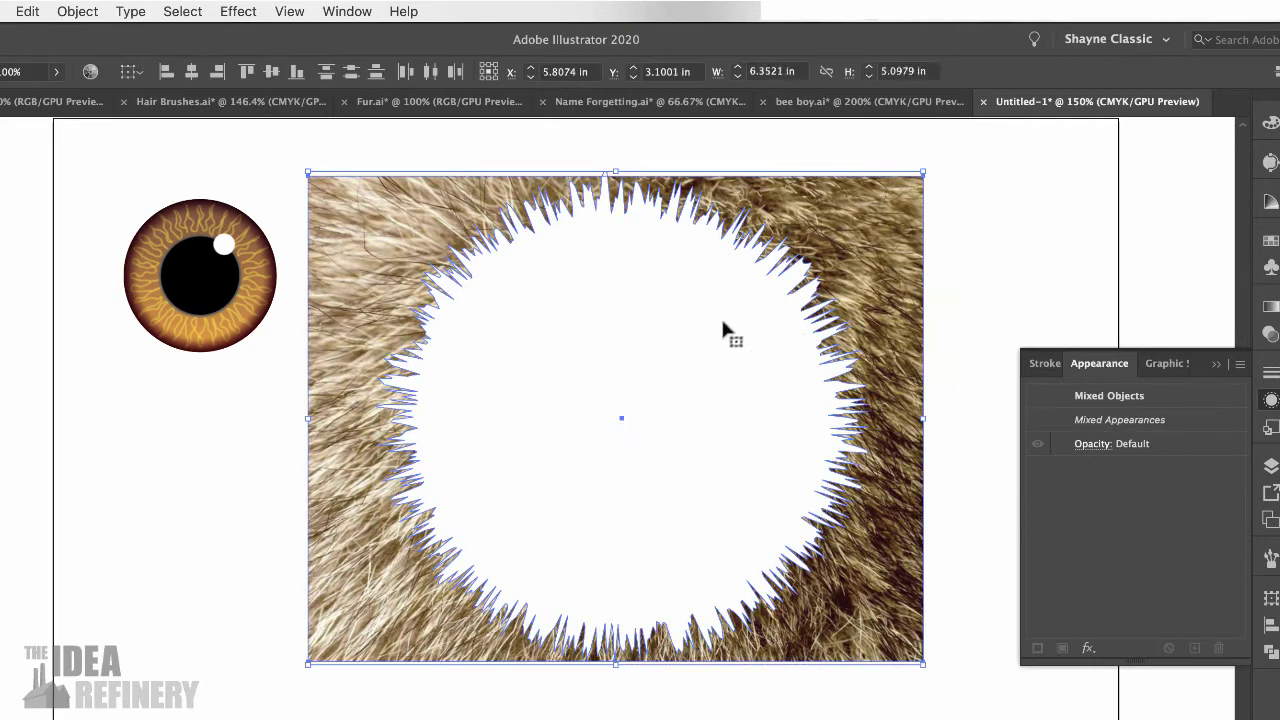
click(77, 12)
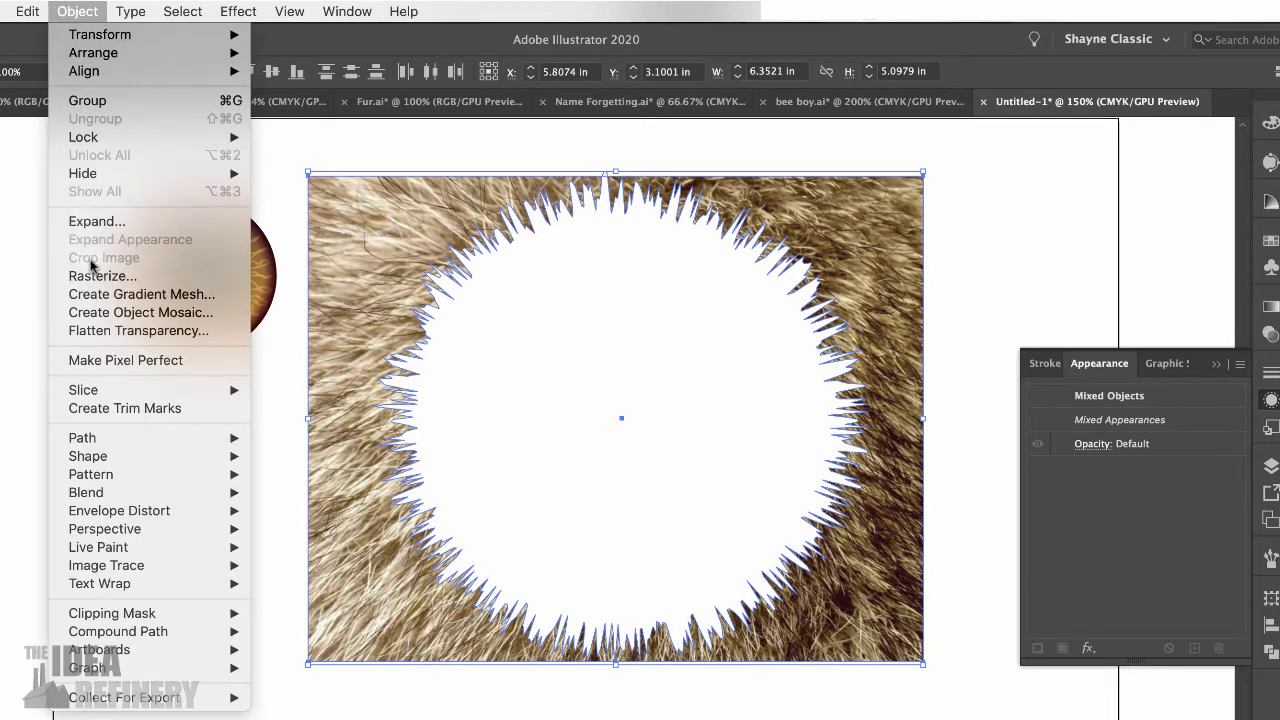
mouse_move(121, 604)
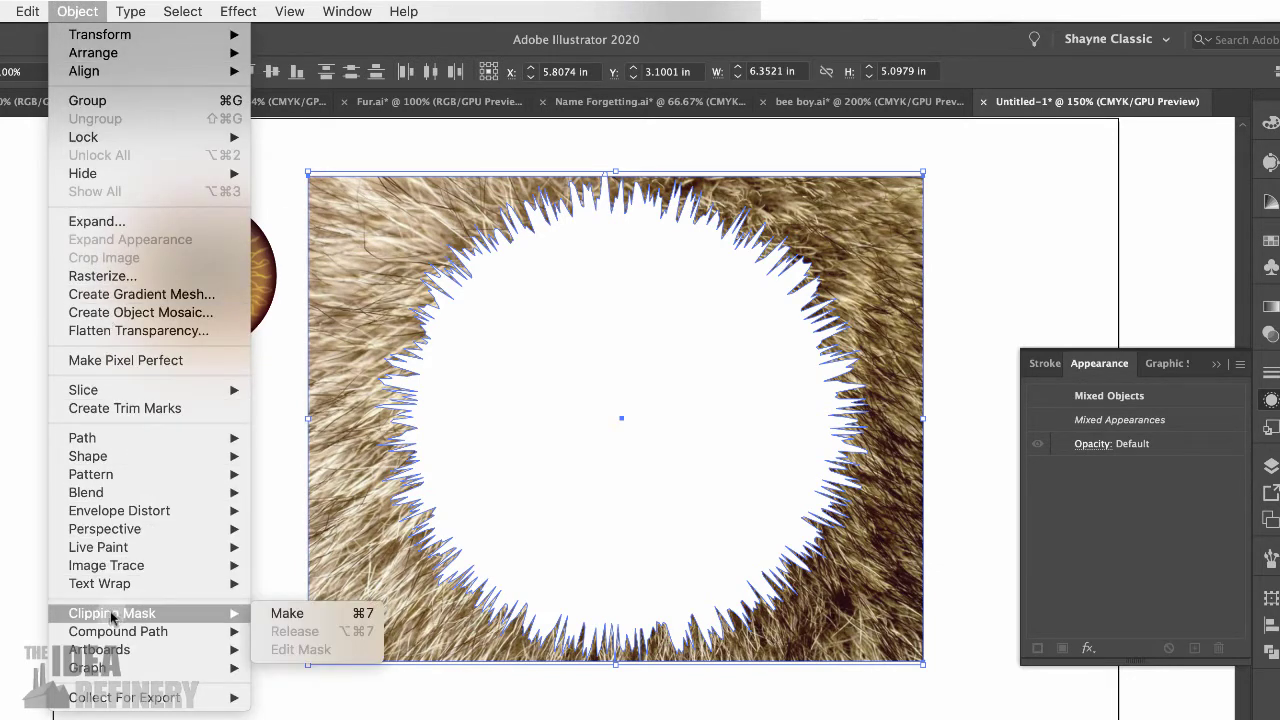
click(287, 613)
click(787, 485)
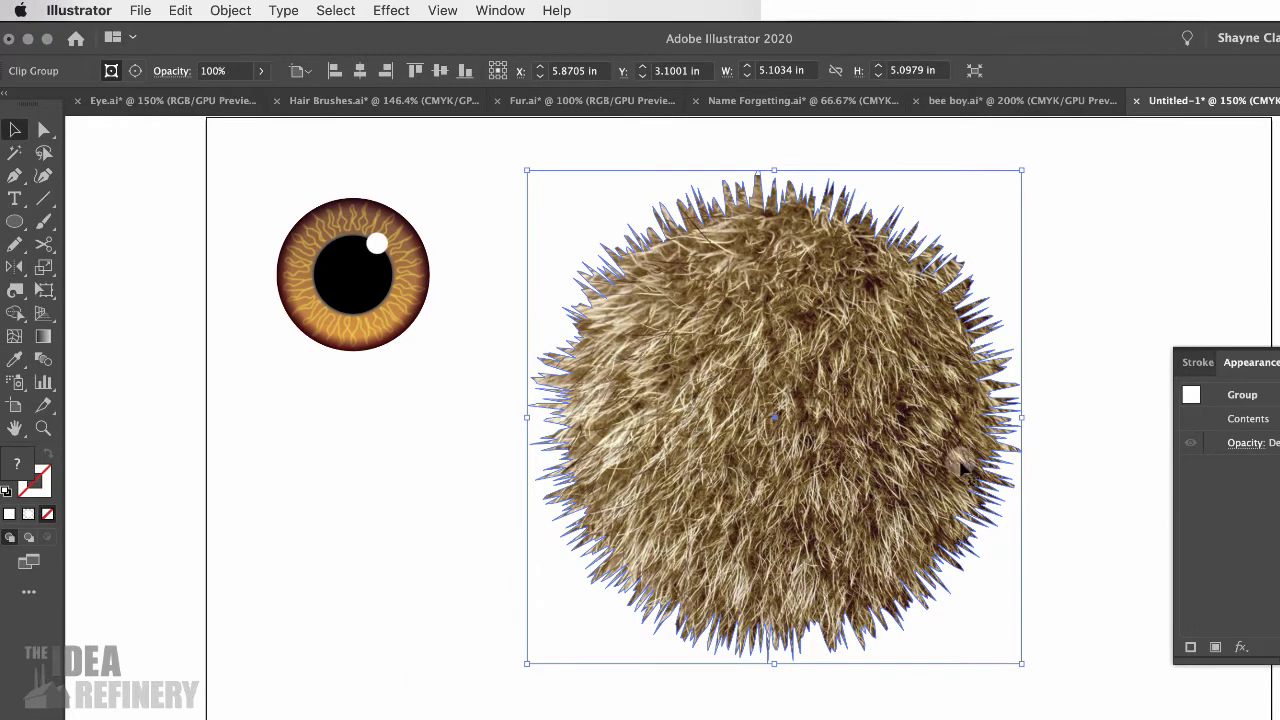
click(1100, 266)
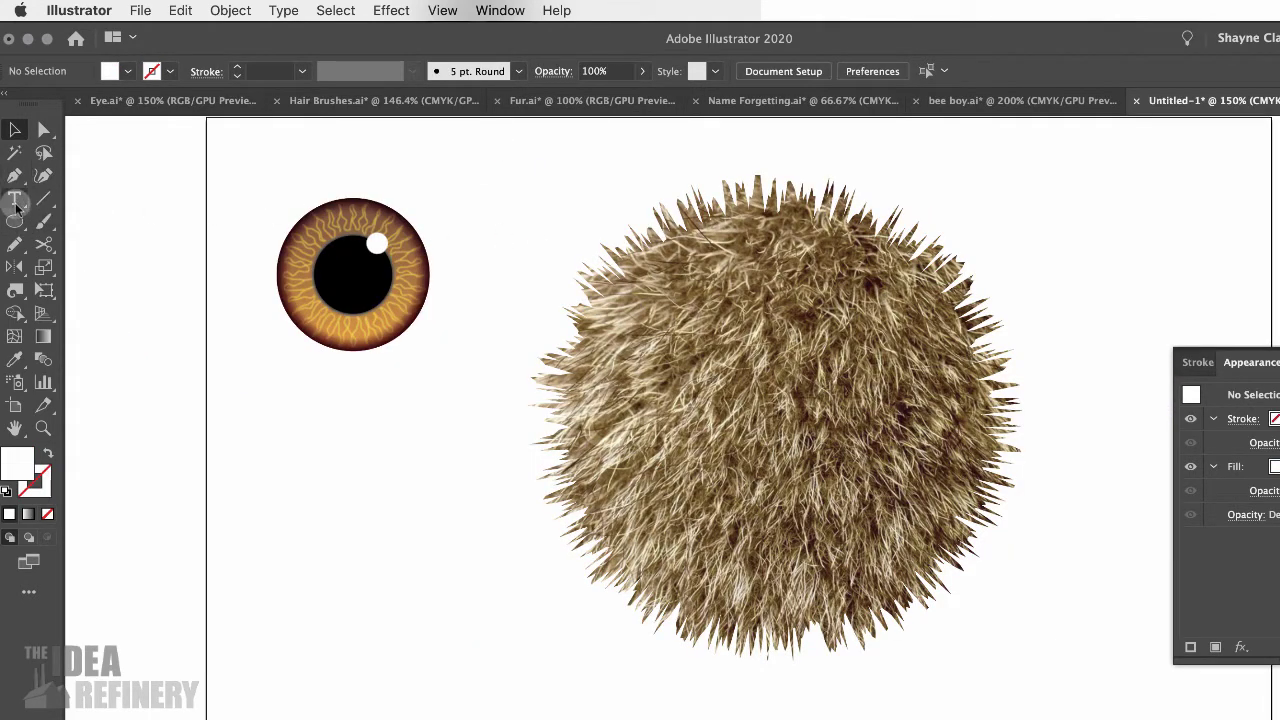
Draw a short C-shaped curve below the eye with the Pencil tool and give it a 5 pt brown stroke.
click(14, 244)
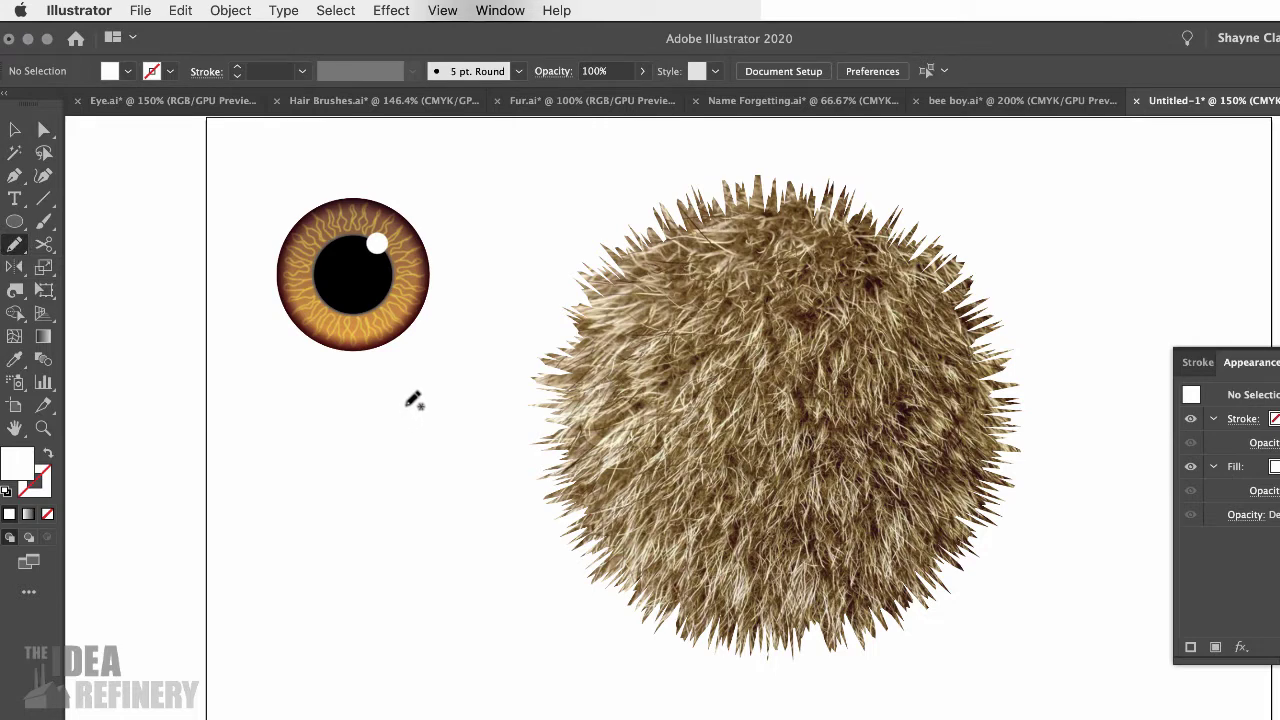
mouse_move(406, 406)
mouse_down()
mouse_move(381, 428)
mouse_move(369, 476)
mouse_move(402, 528)
mouse_up()
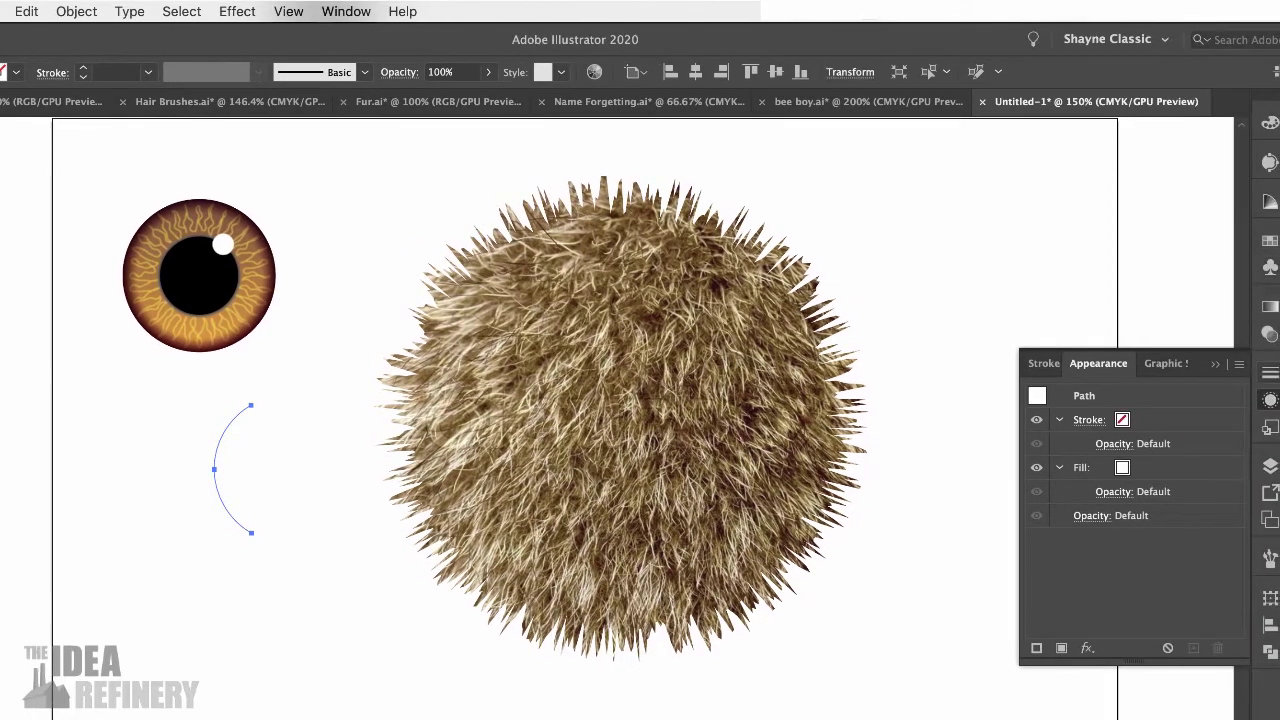
click(1269, 372)
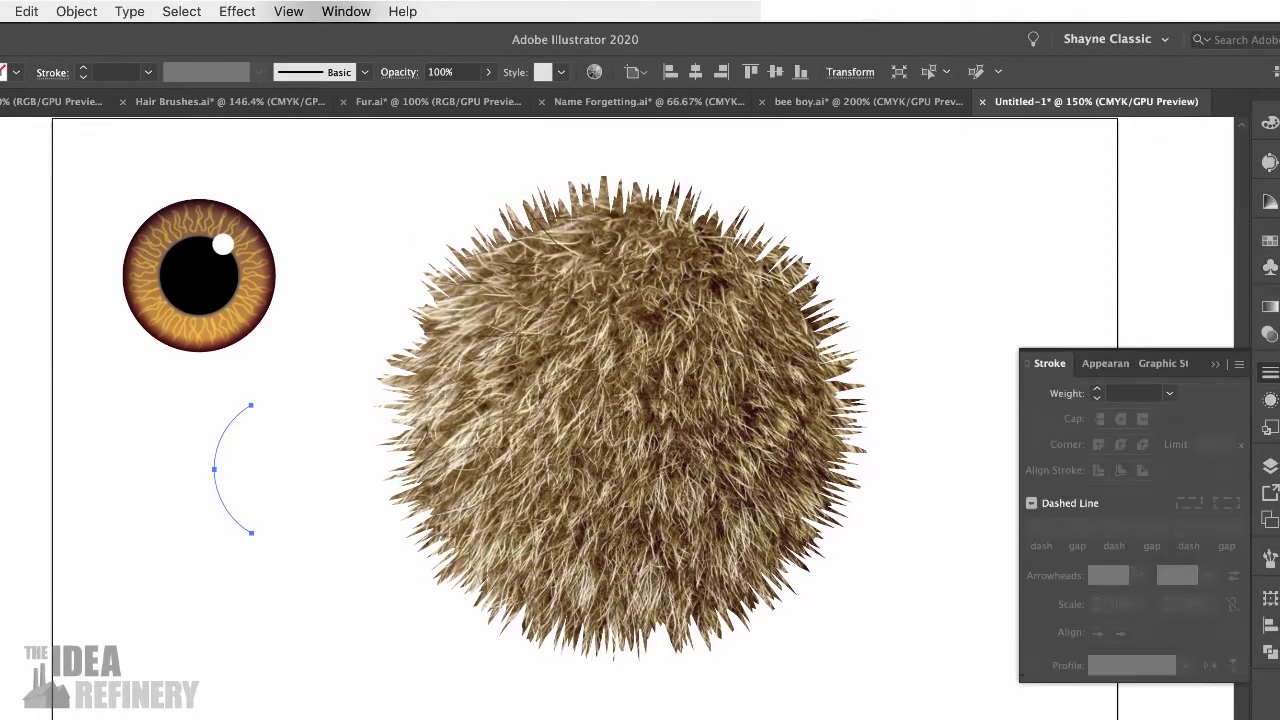
click(1097, 391)
click(1097, 391)
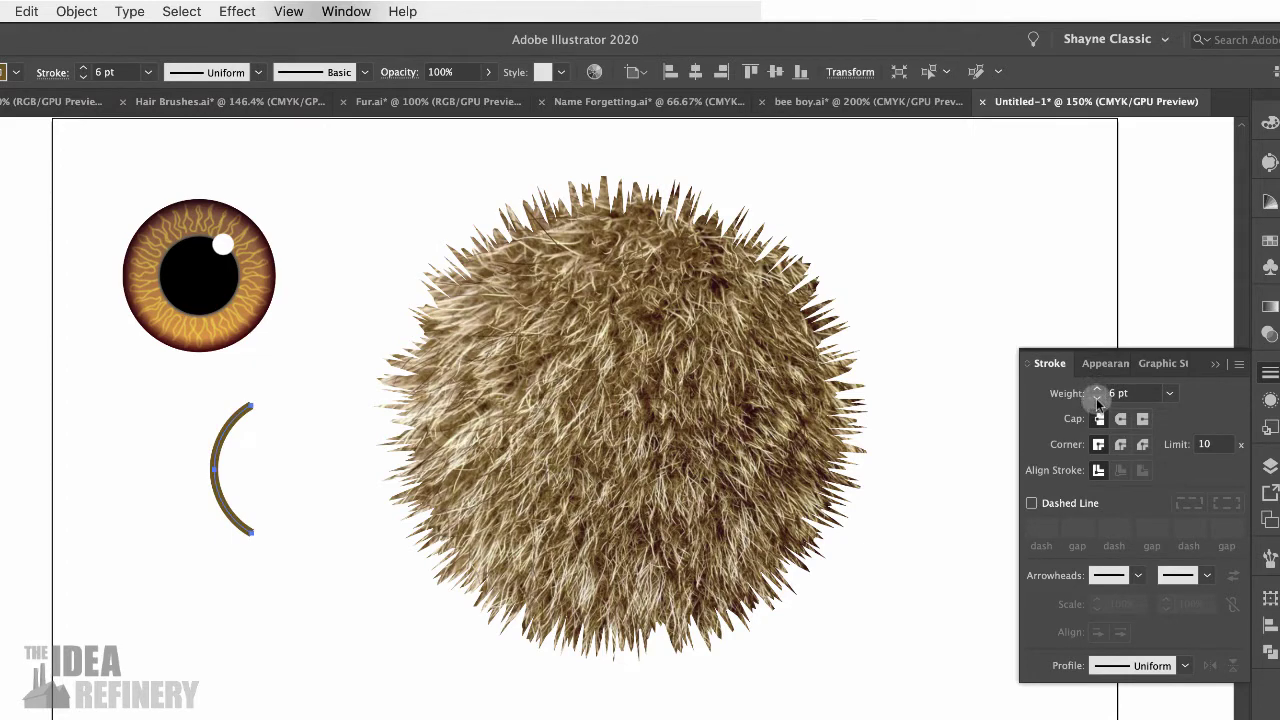
click(1097, 400)
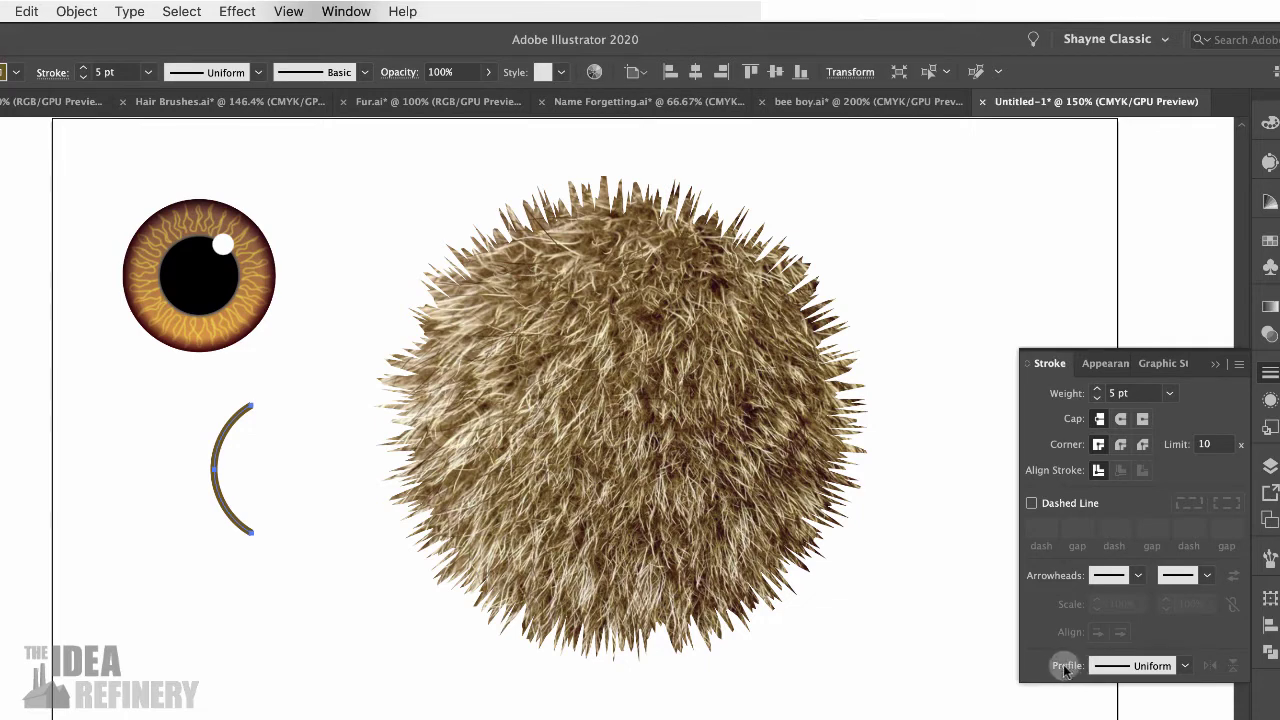
Apply the width profile tapered at both ends to the curve's stroke and set its fill to None.
click(1185, 666)
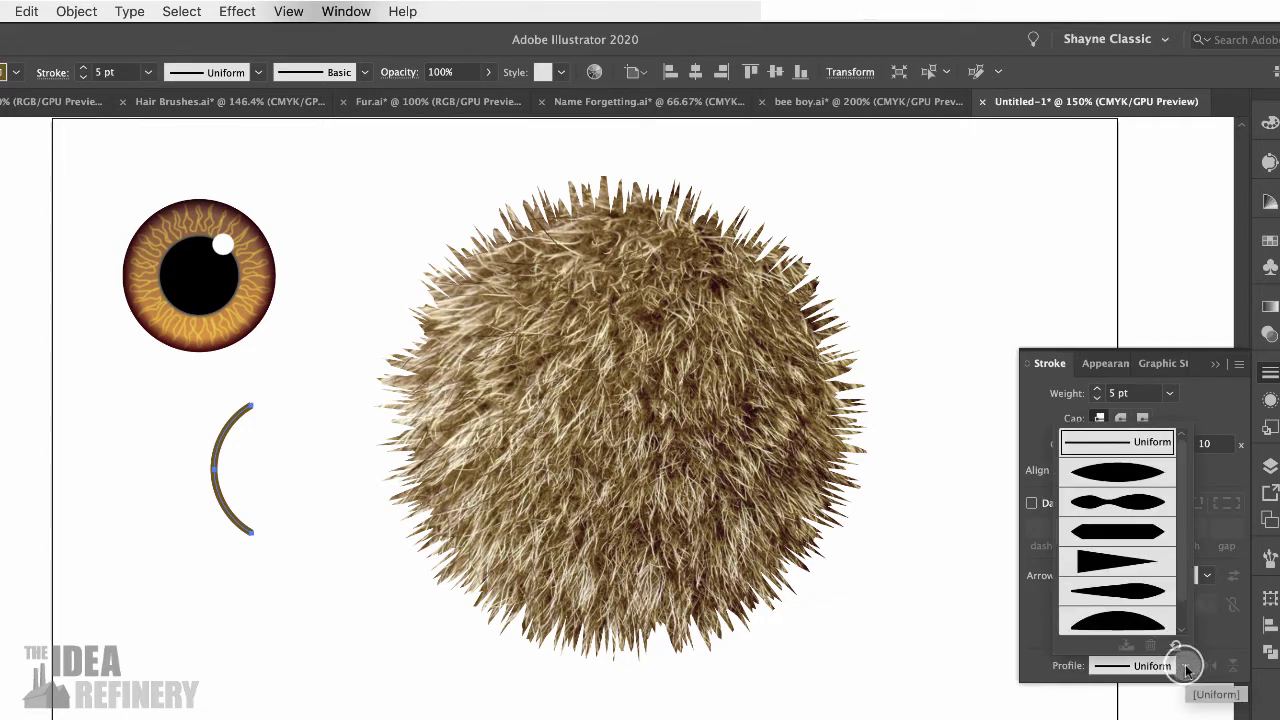
click(1137, 471)
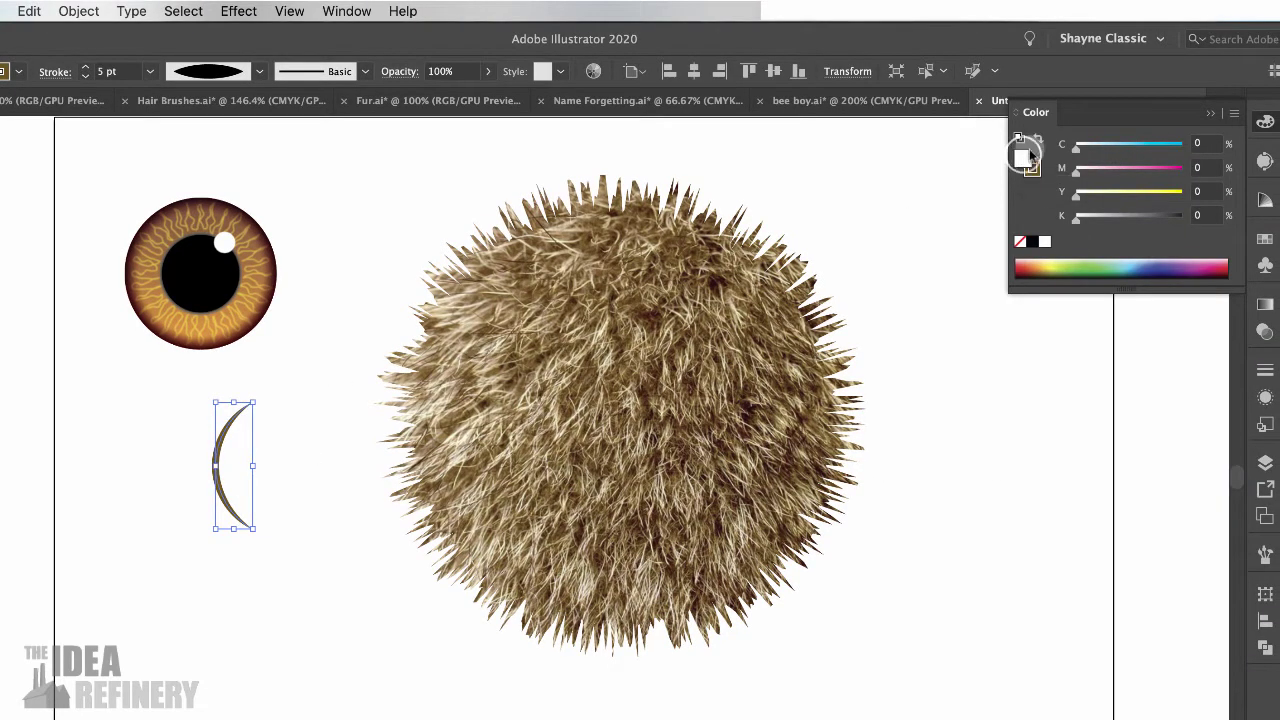
click(1021, 241)
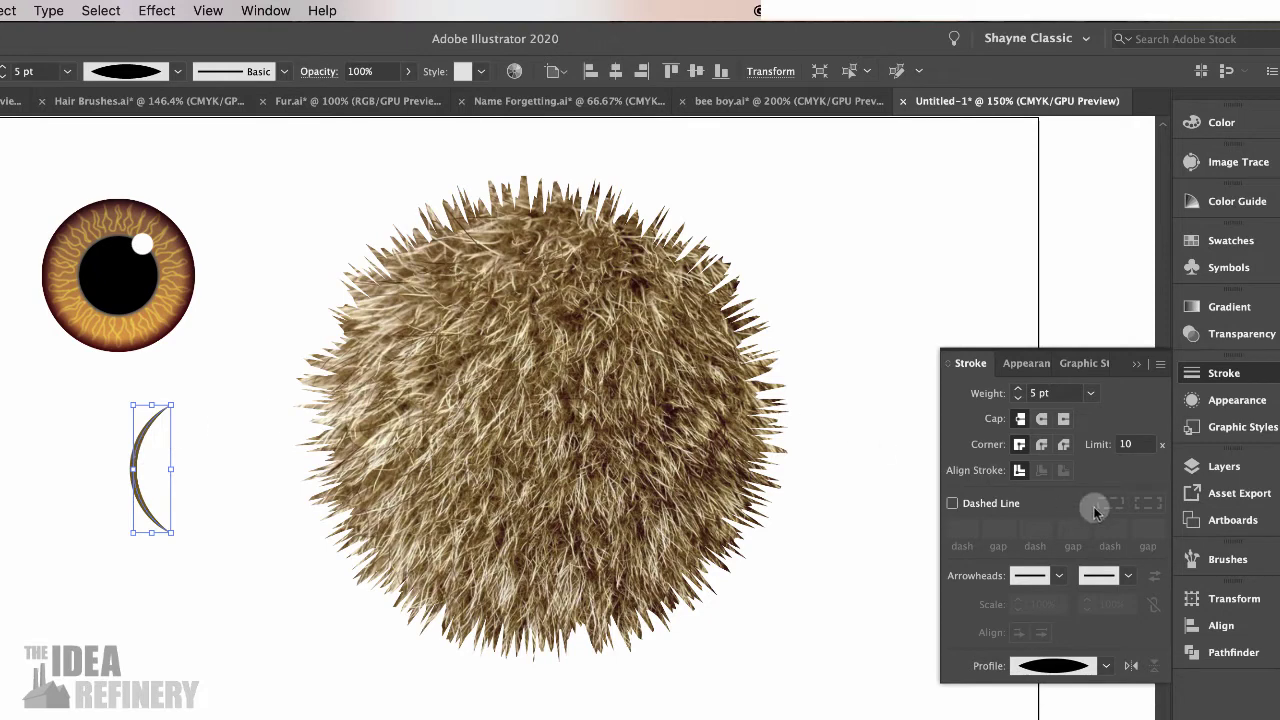
Create a new Scatter Brush from the tapered hair curve, opening its brush options.
click(1230, 560)
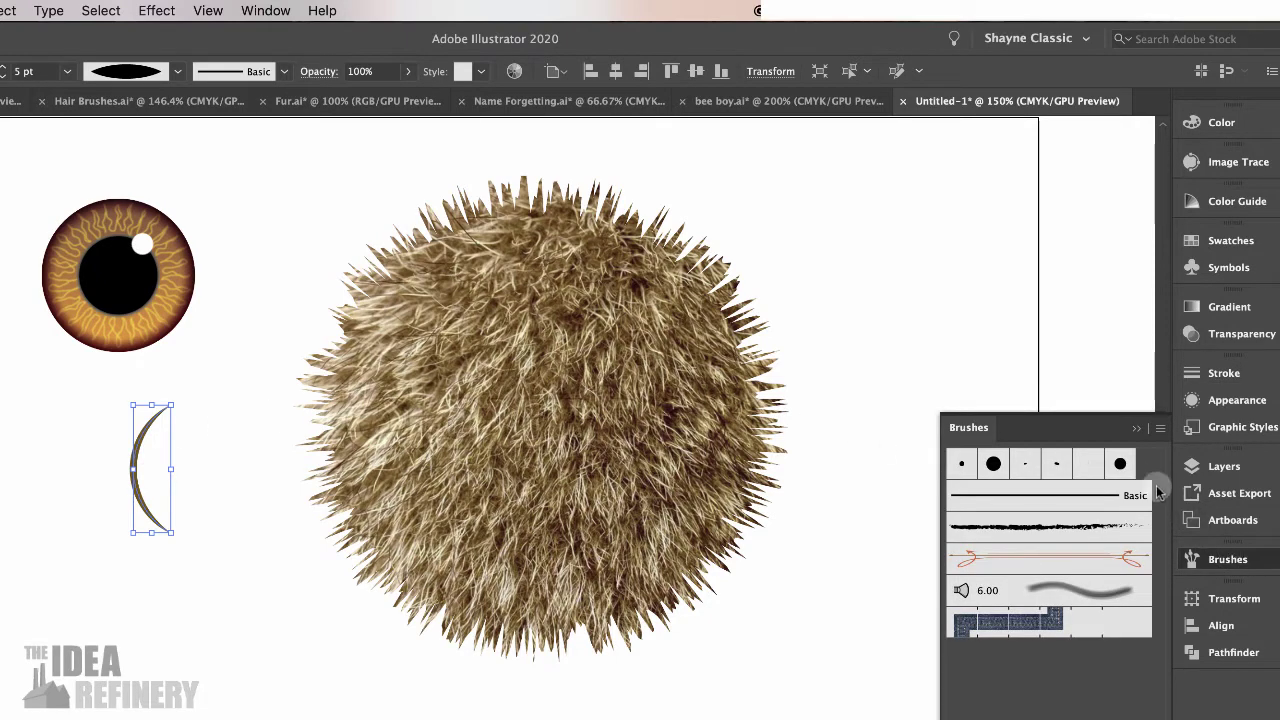
click(1161, 430)
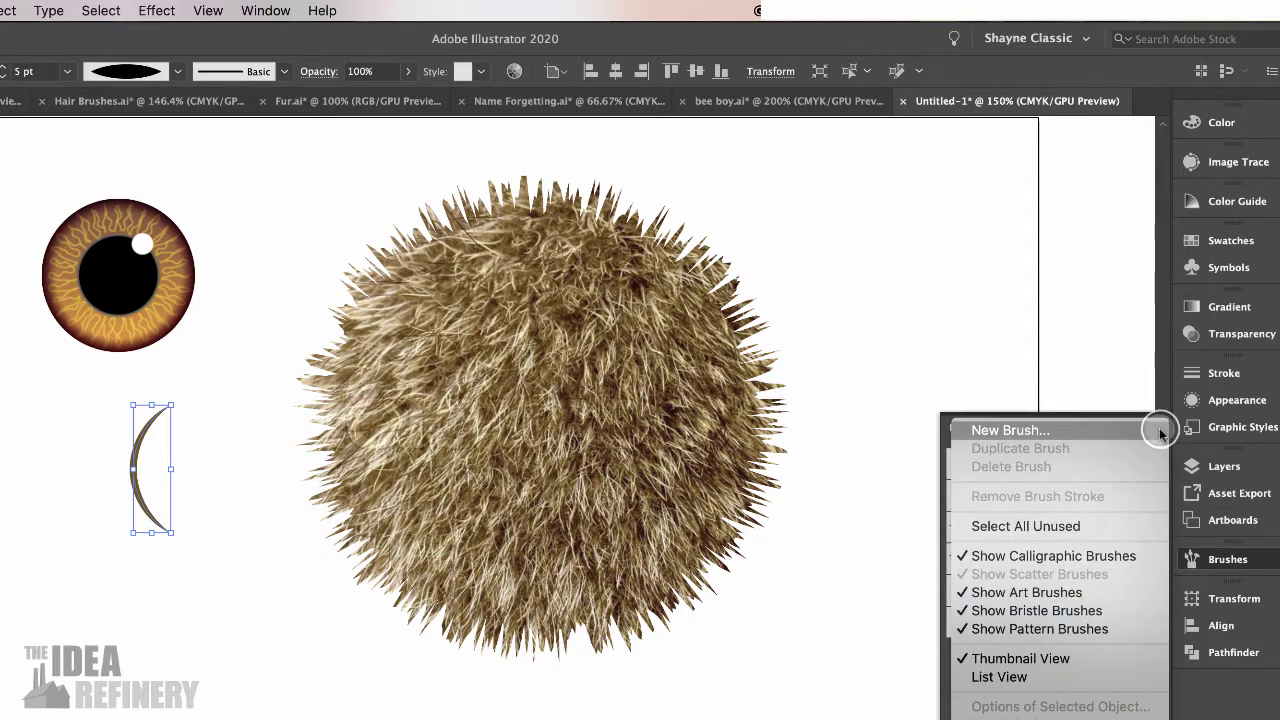
click(1006, 432)
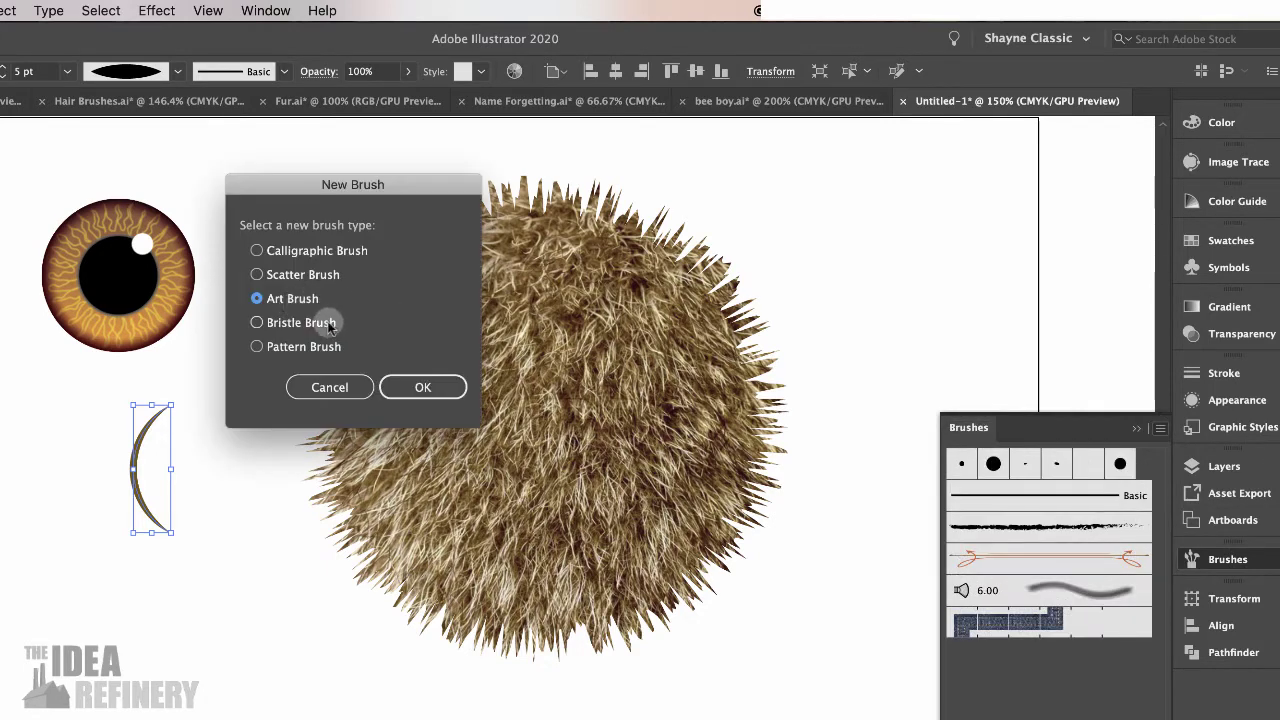
click(256, 274)
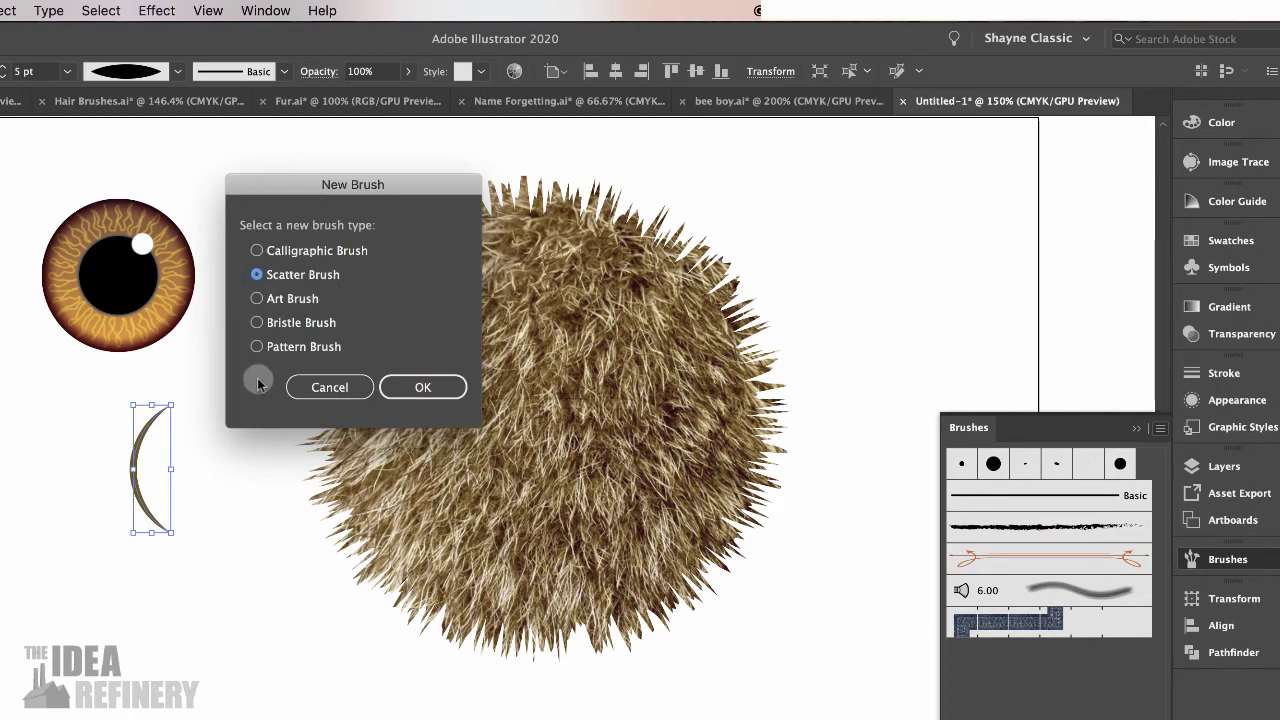
click(423, 386)
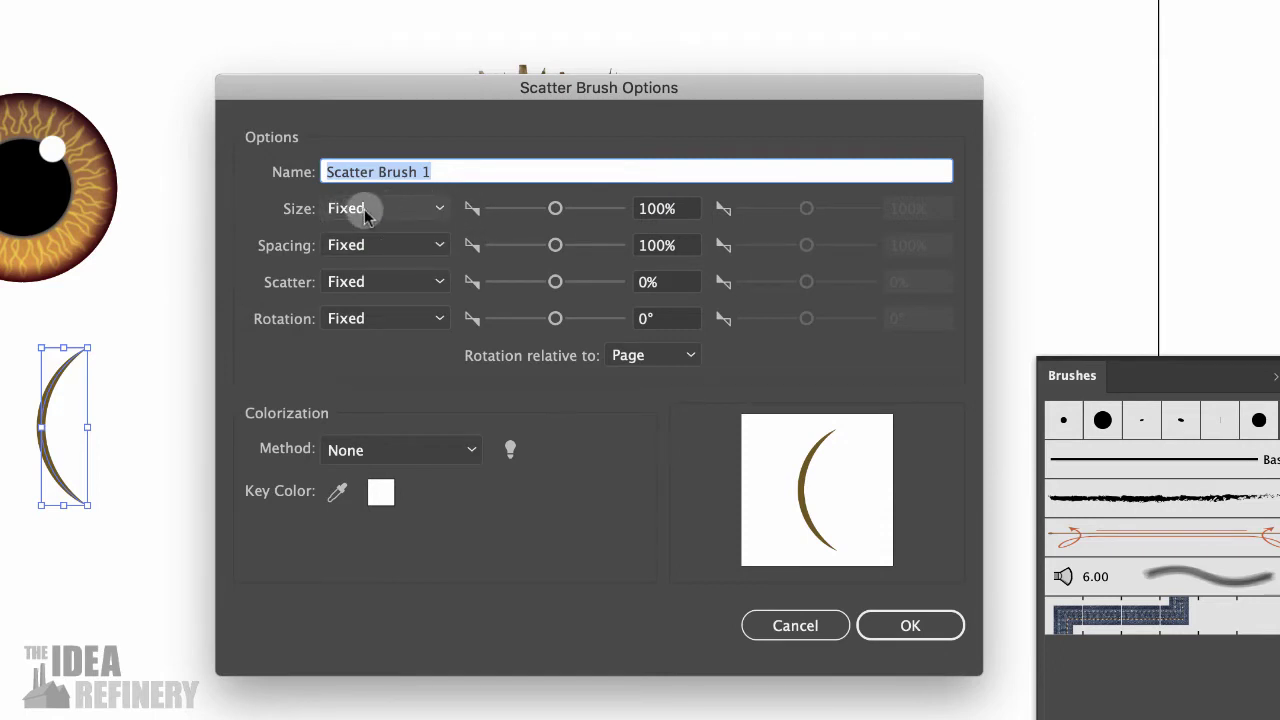
Set the scatter brush's Size, Spacing and Rotation to Random.
click(440, 208)
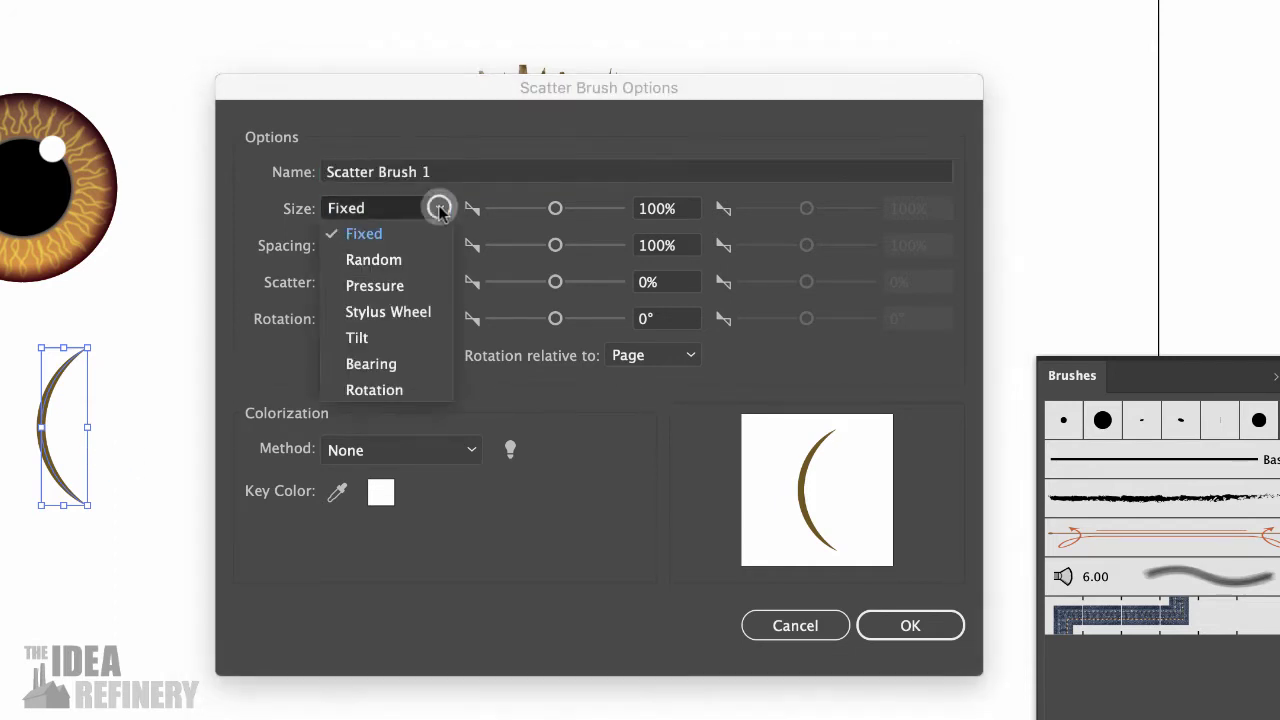
click(374, 260)
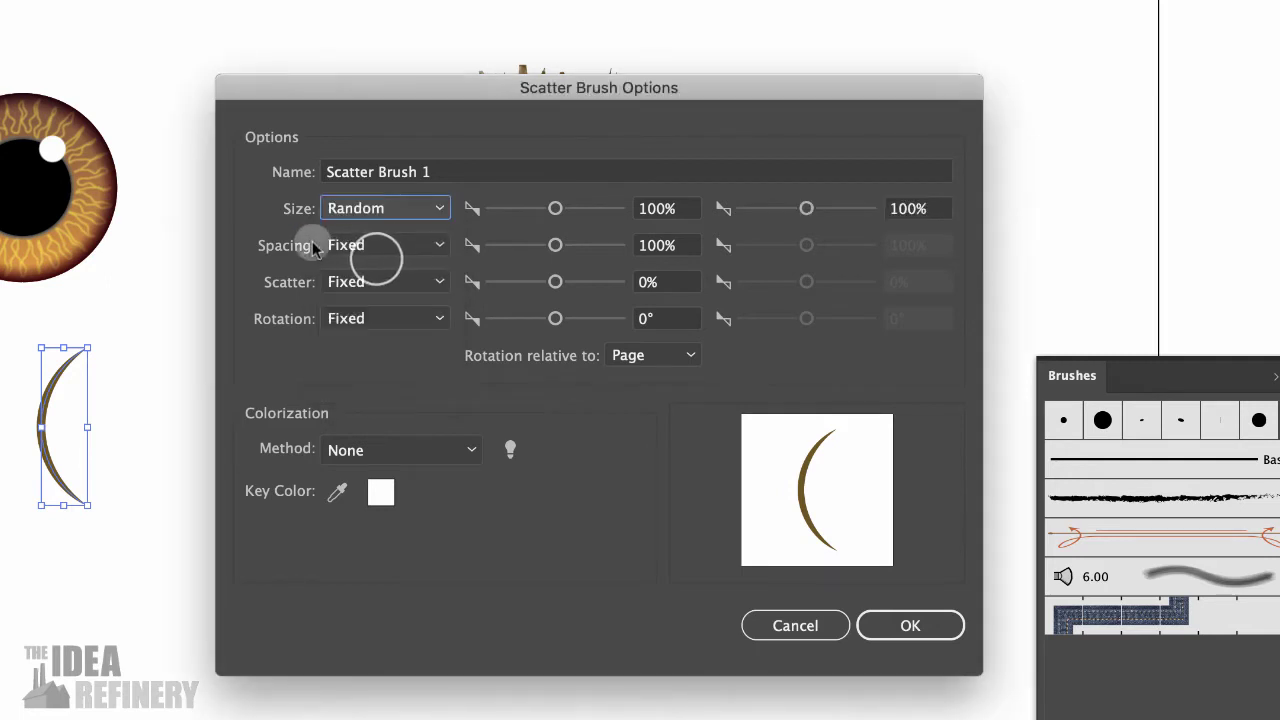
click(440, 245)
click(374, 296)
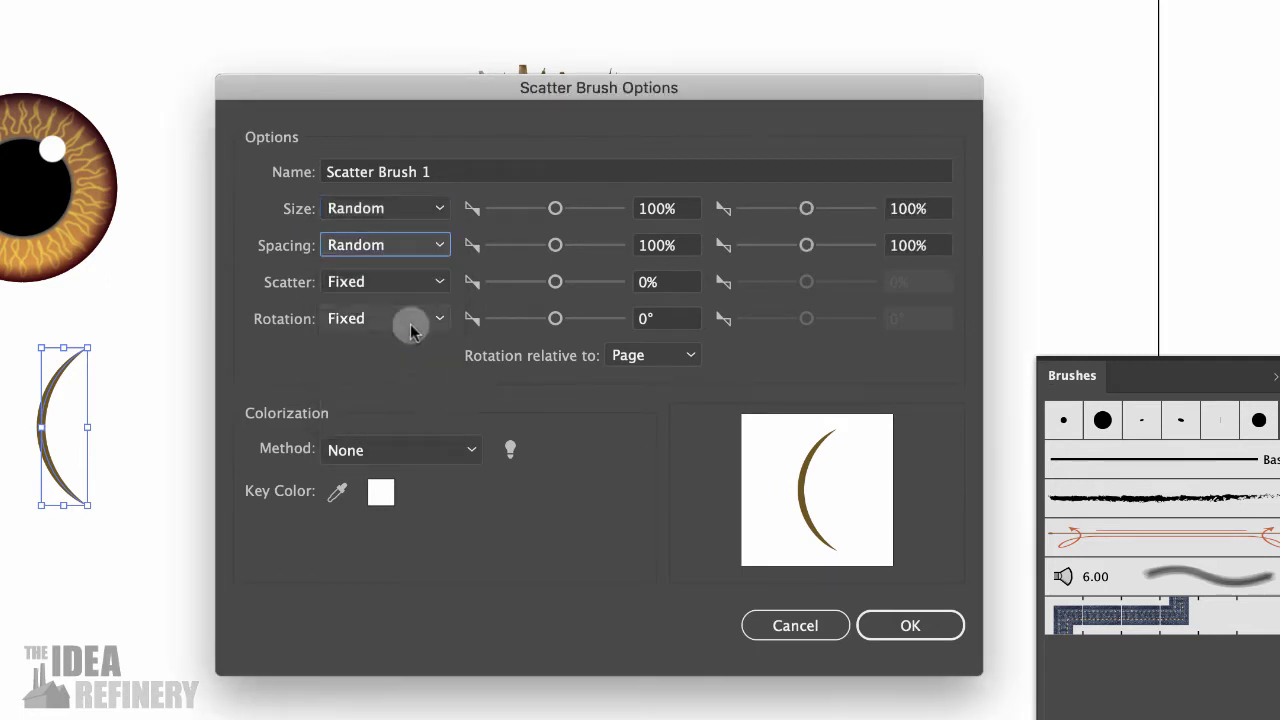
click(440, 318)
click(374, 344)
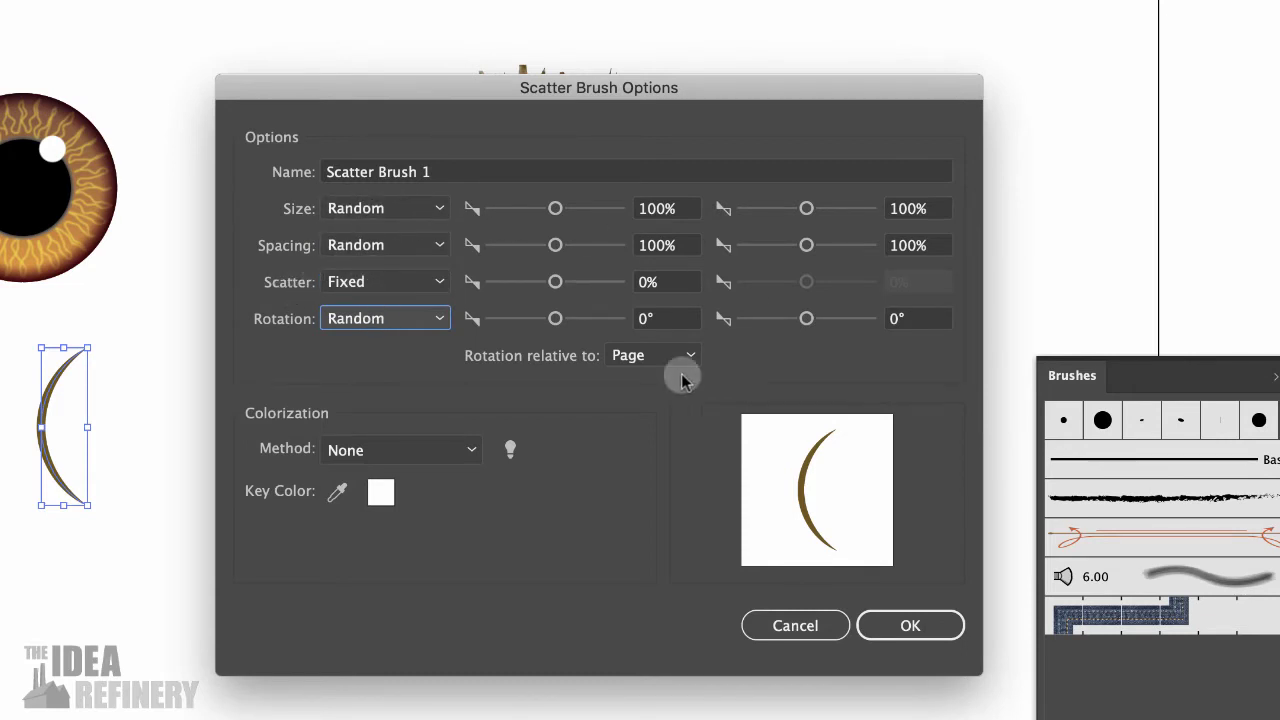
click(586, 437)
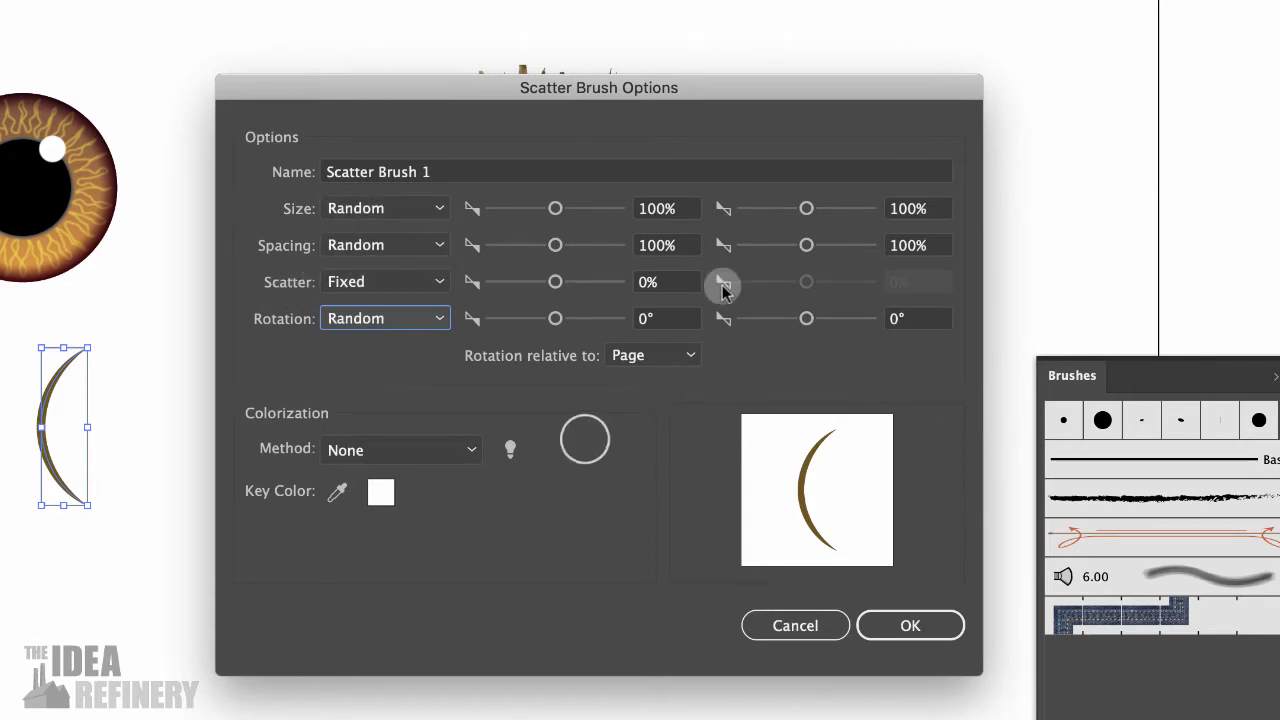
Set the brush's random size range to 90% and 110%, and both spacing values to 10%.
click(555, 209)
drag(556, 210, 551, 209)
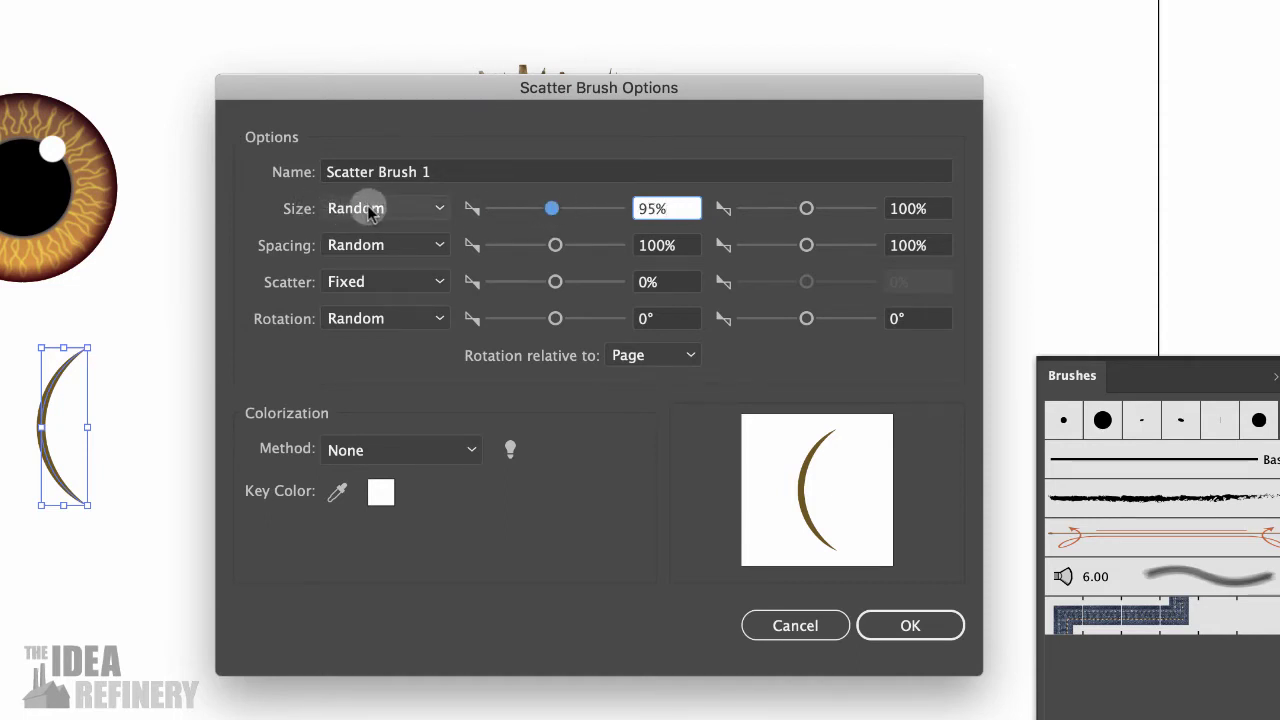
key(Down)
drag(808, 212, 811, 215)
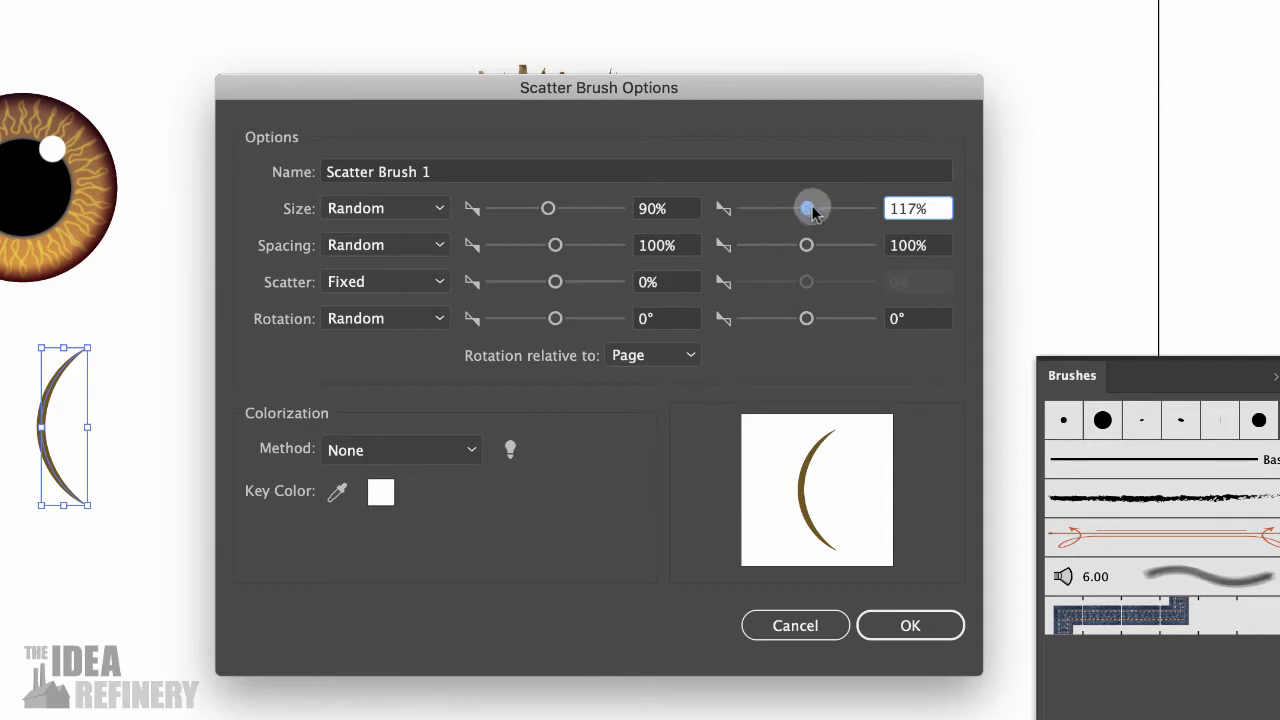
drag(811, 210, 813, 209)
click(947, 183)
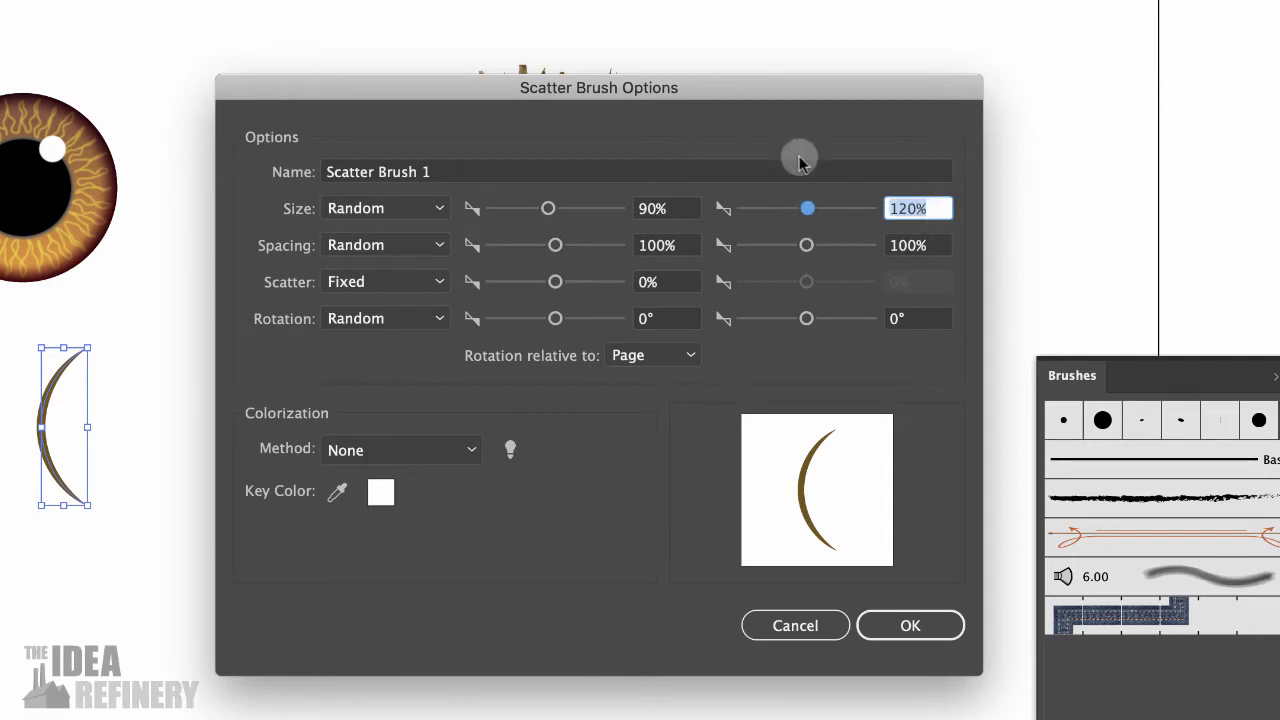
click(912, 208)
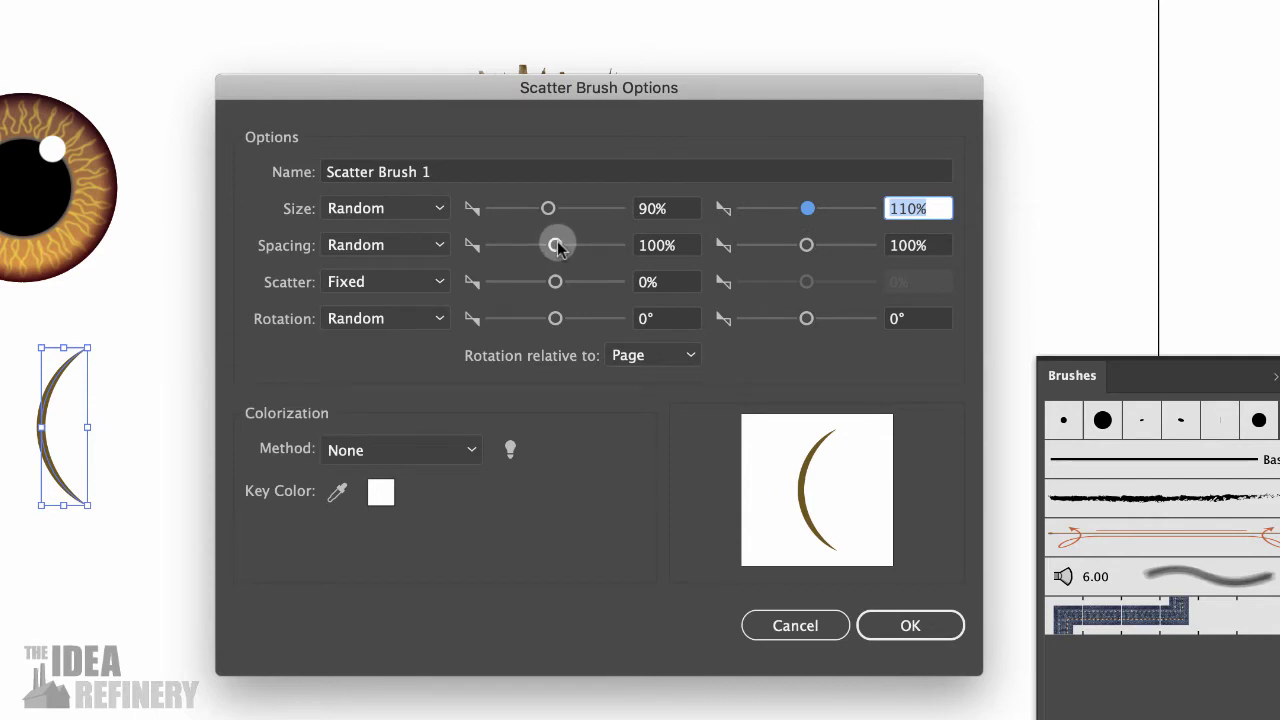
drag(557, 249, 489, 250)
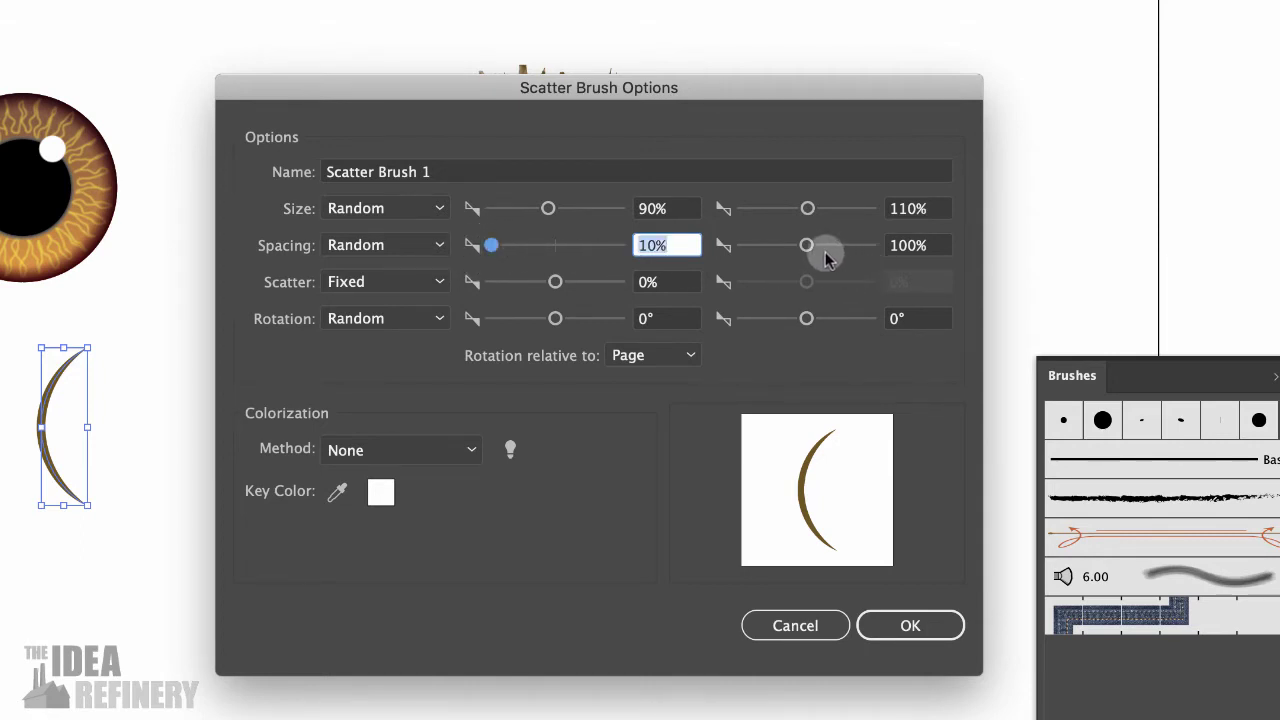
drag(808, 250, 730, 255)
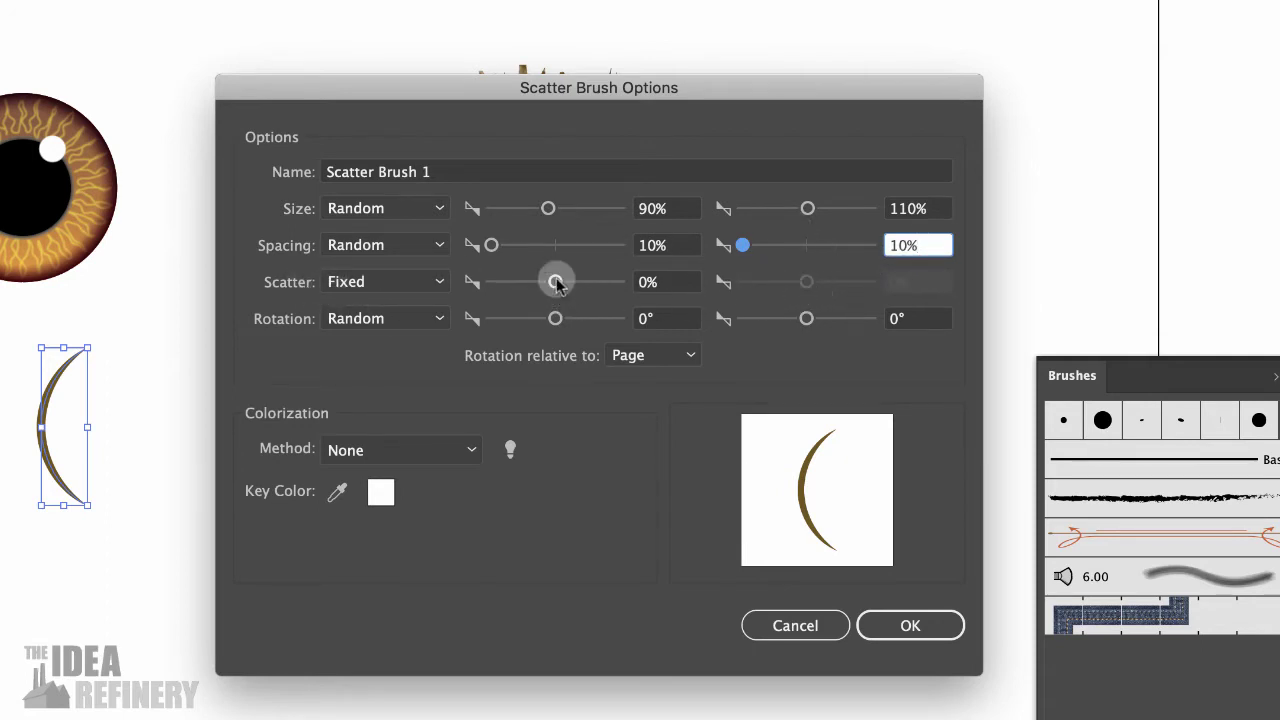
Set the brush's random rotation range from -180° to 180°, relative to Path.
drag(555, 318, 490, 322)
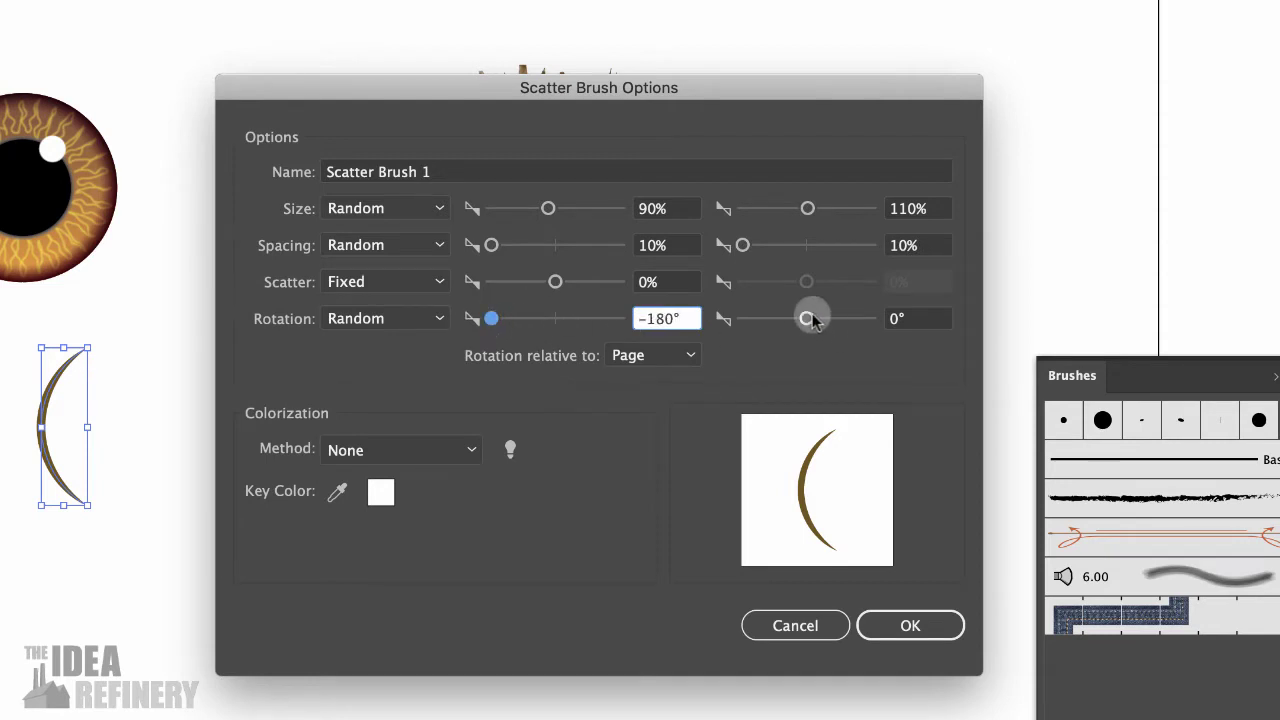
drag(806, 318, 871, 318)
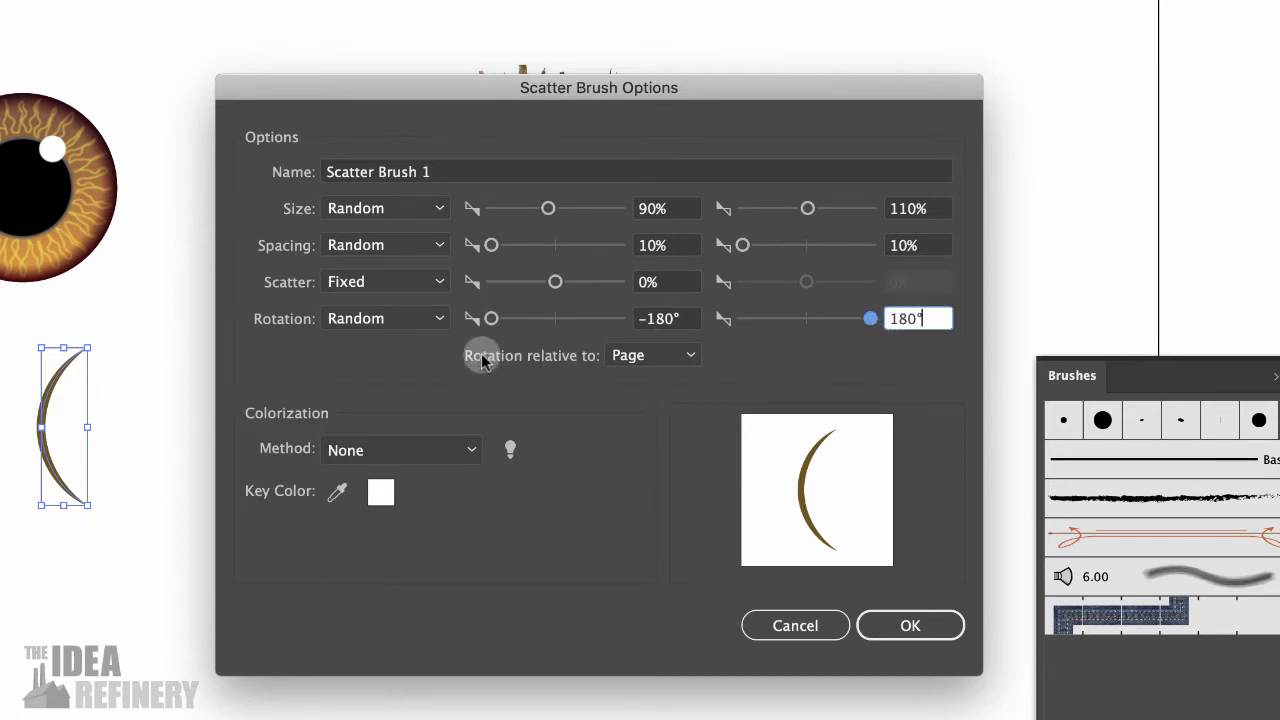
click(688, 358)
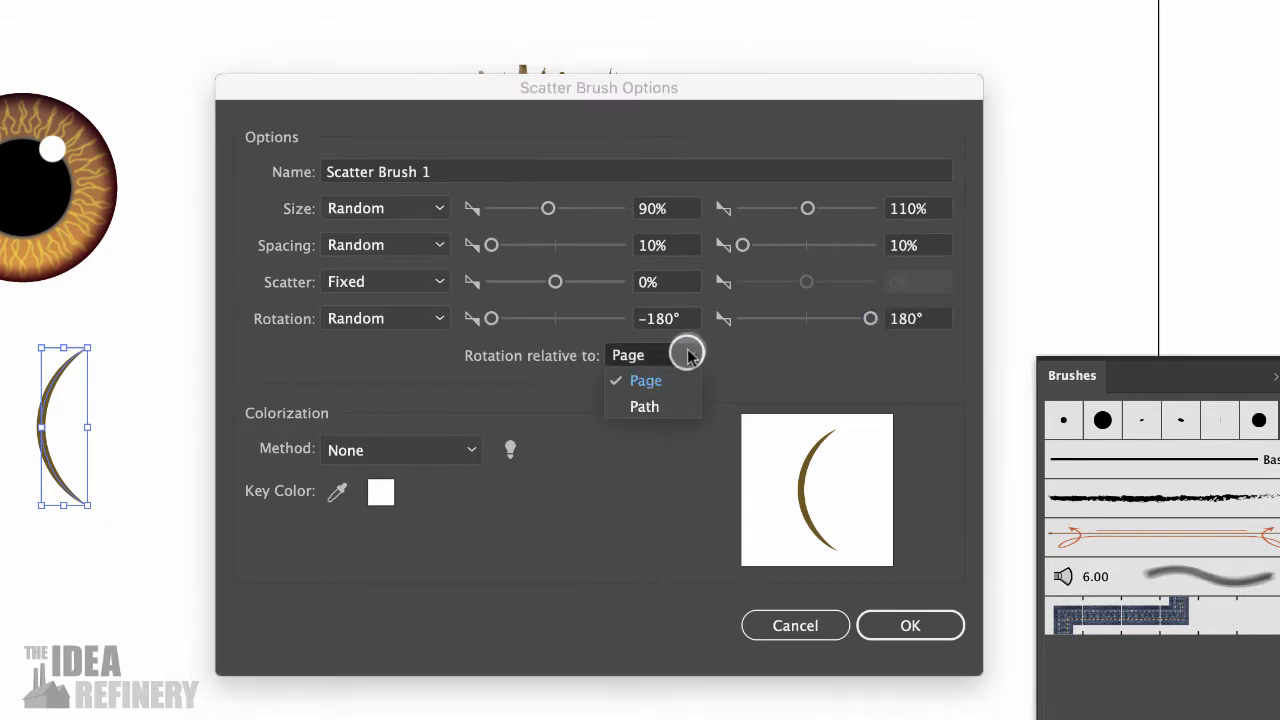
click(645, 407)
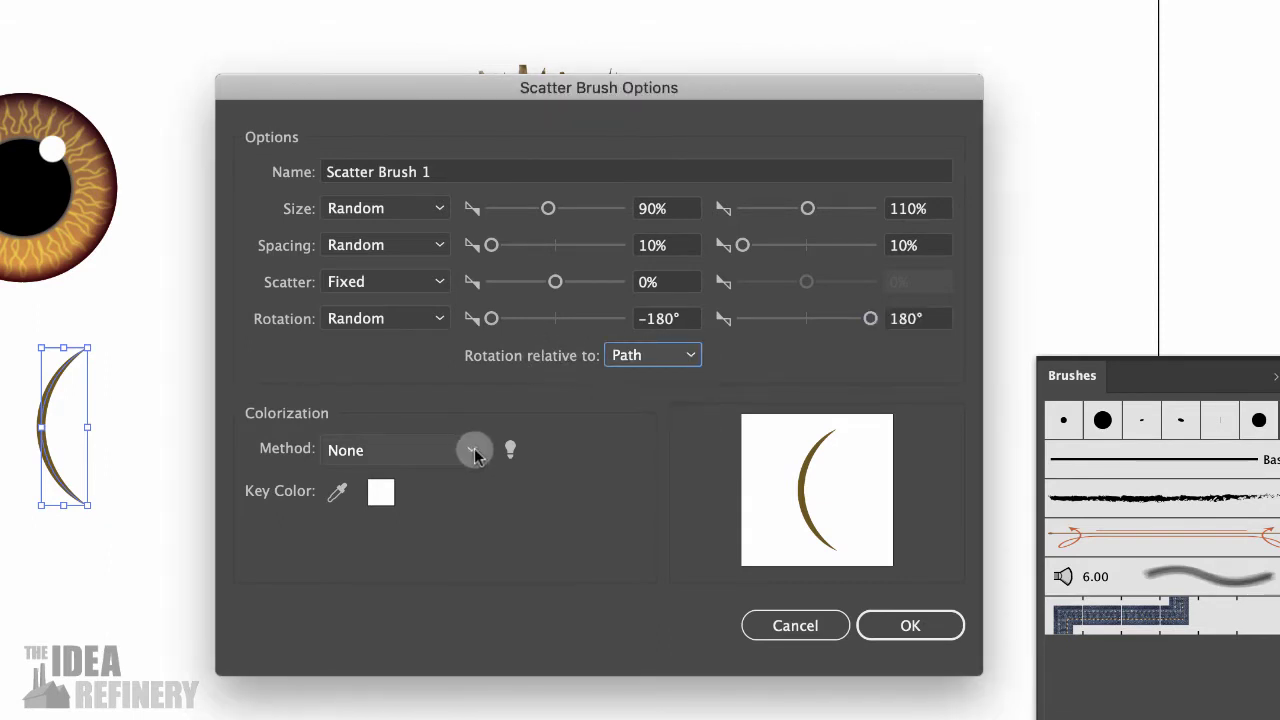
Keep the scatter brush's colorization method at None and confirm the brush options.
click(471, 451)
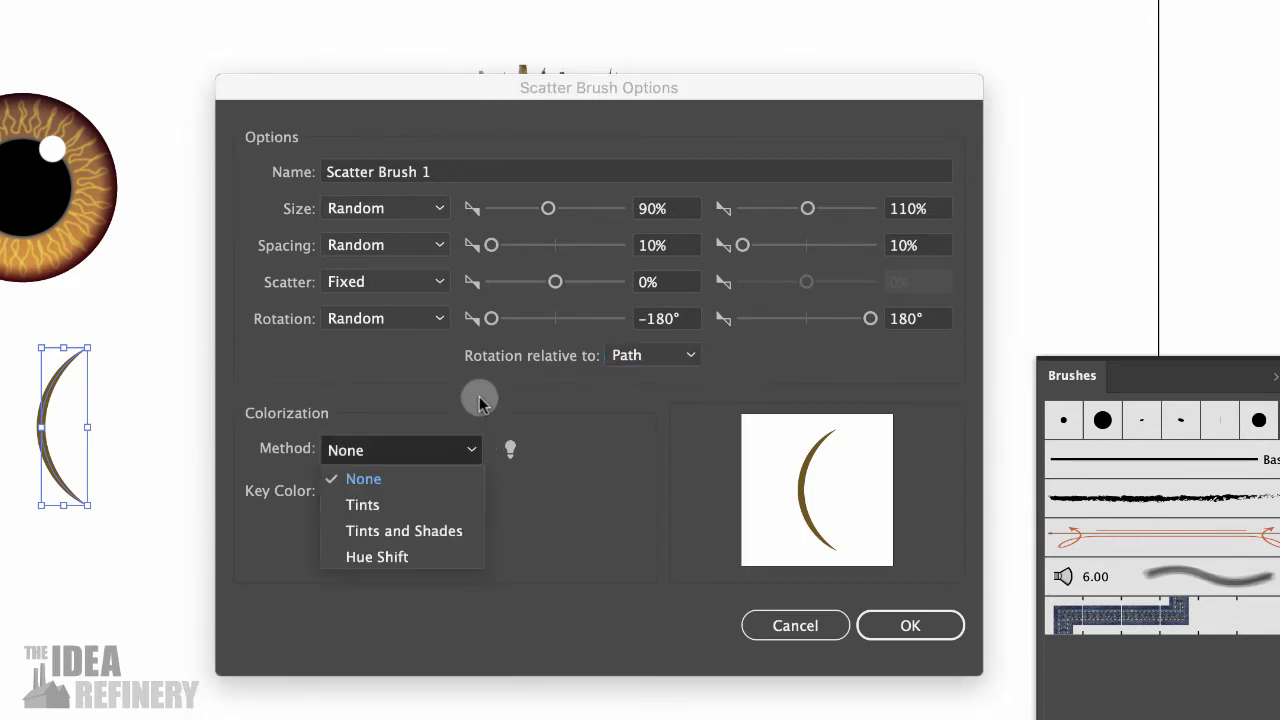
click(474, 397)
click(918, 637)
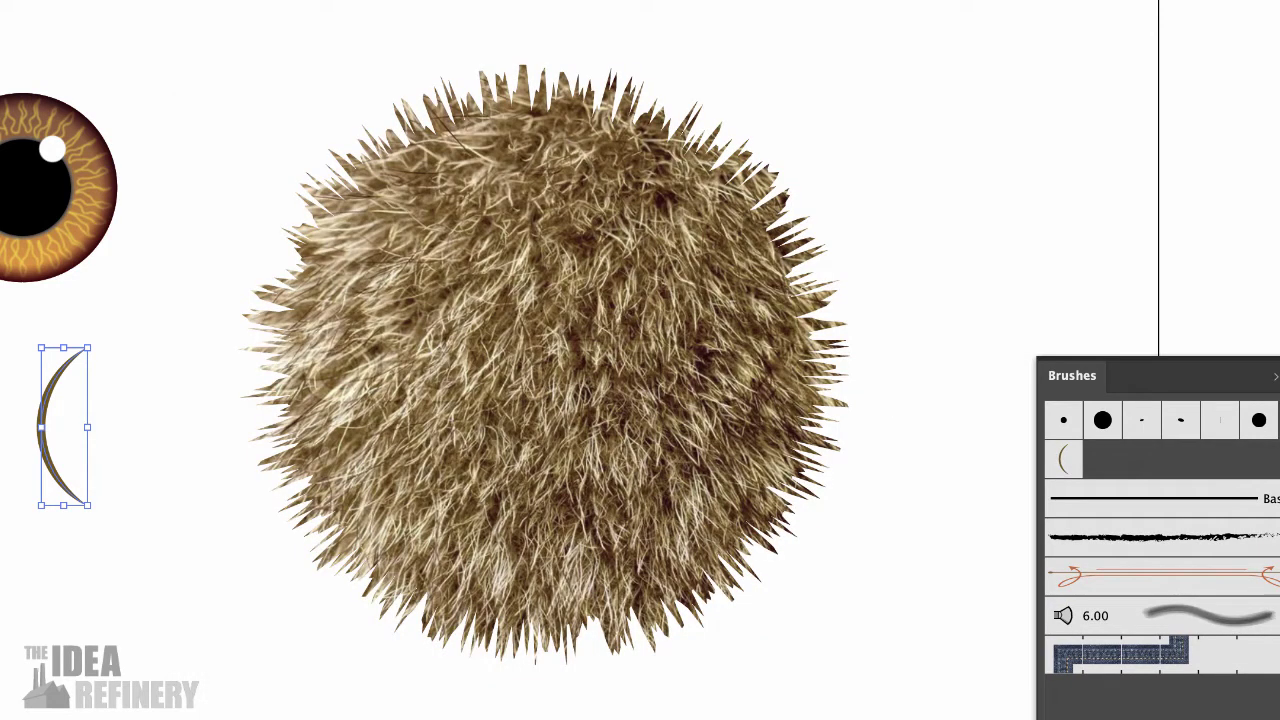
Draw a circle over the fur ball, slightly inside its spiky edge.
key(ctrl+minus)
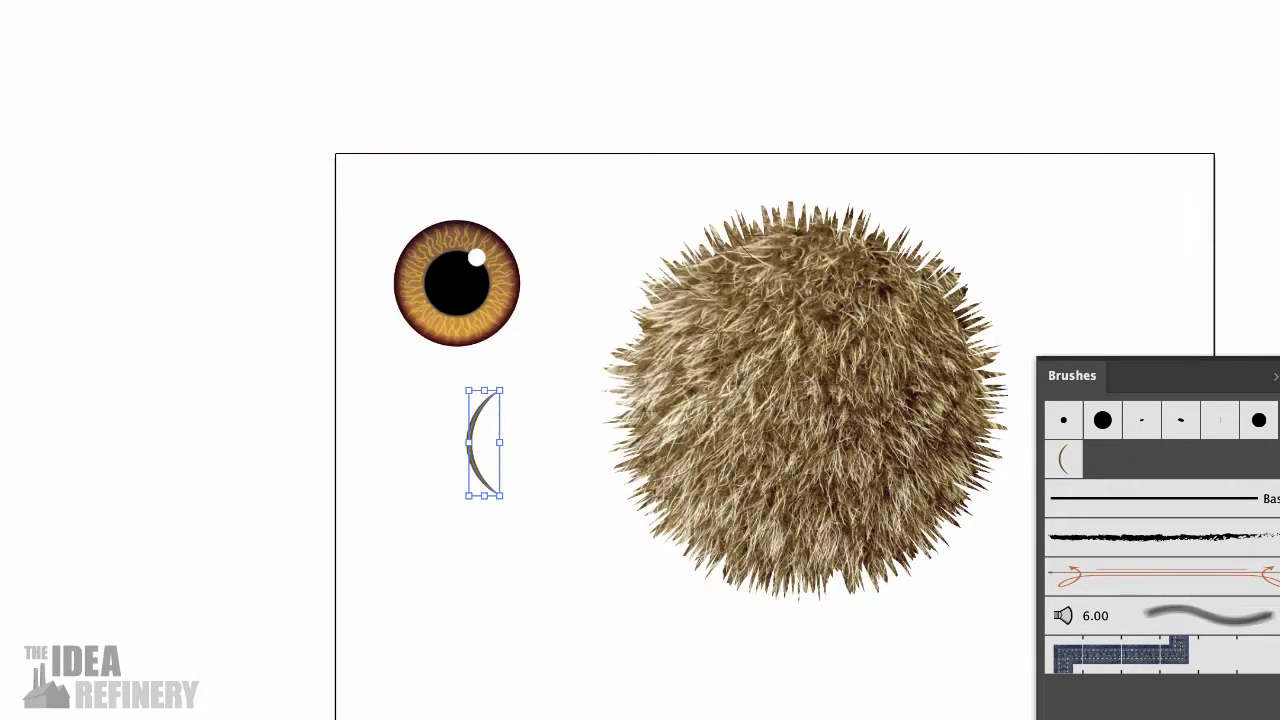
mouse_move(700, 300)
mouse_down()
mouse_move(737, 343)
mouse_move(391, 277)
mouse_up()
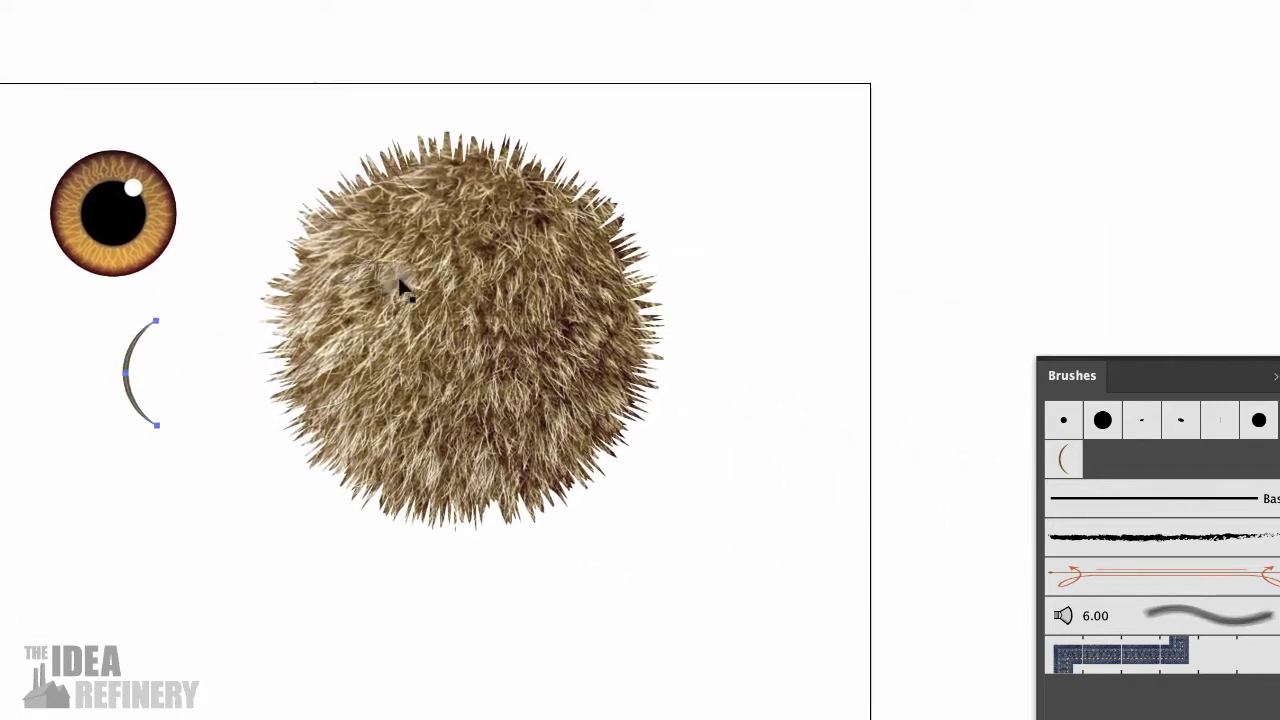
key(ctrl+shift+a)
drag(281, 162, 622, 501)
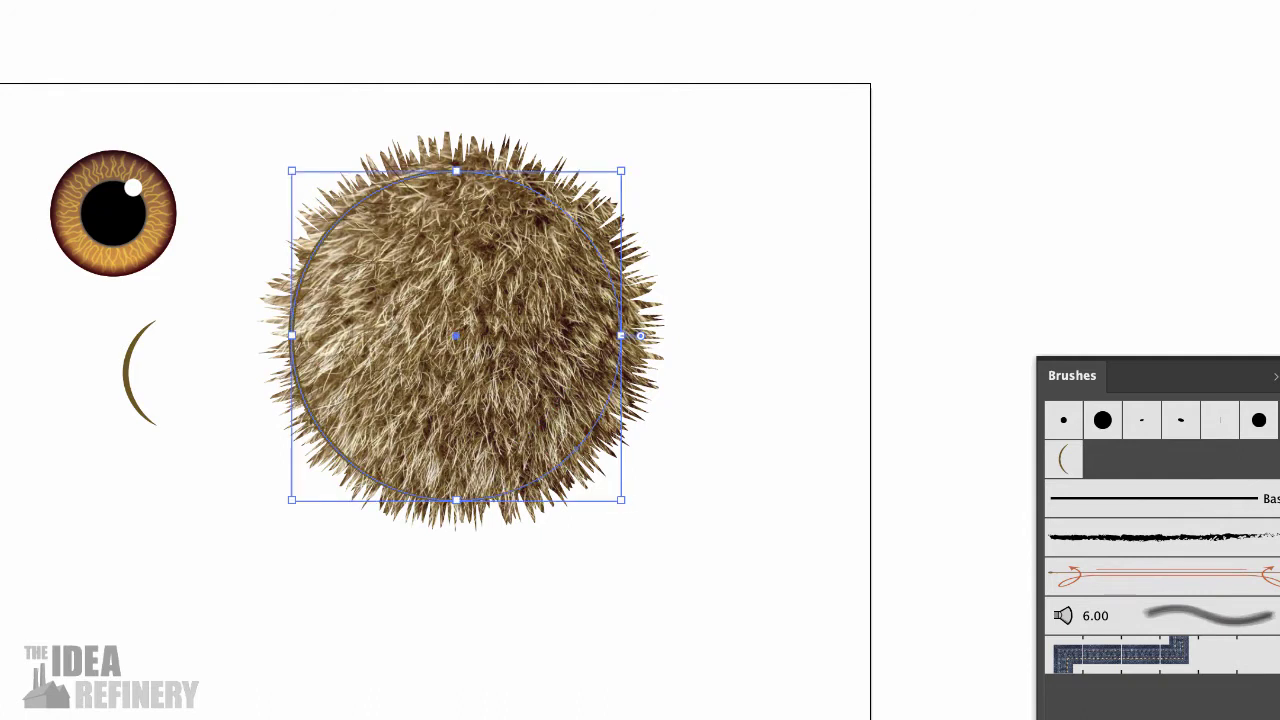
drag(456, 499, 425, 500)
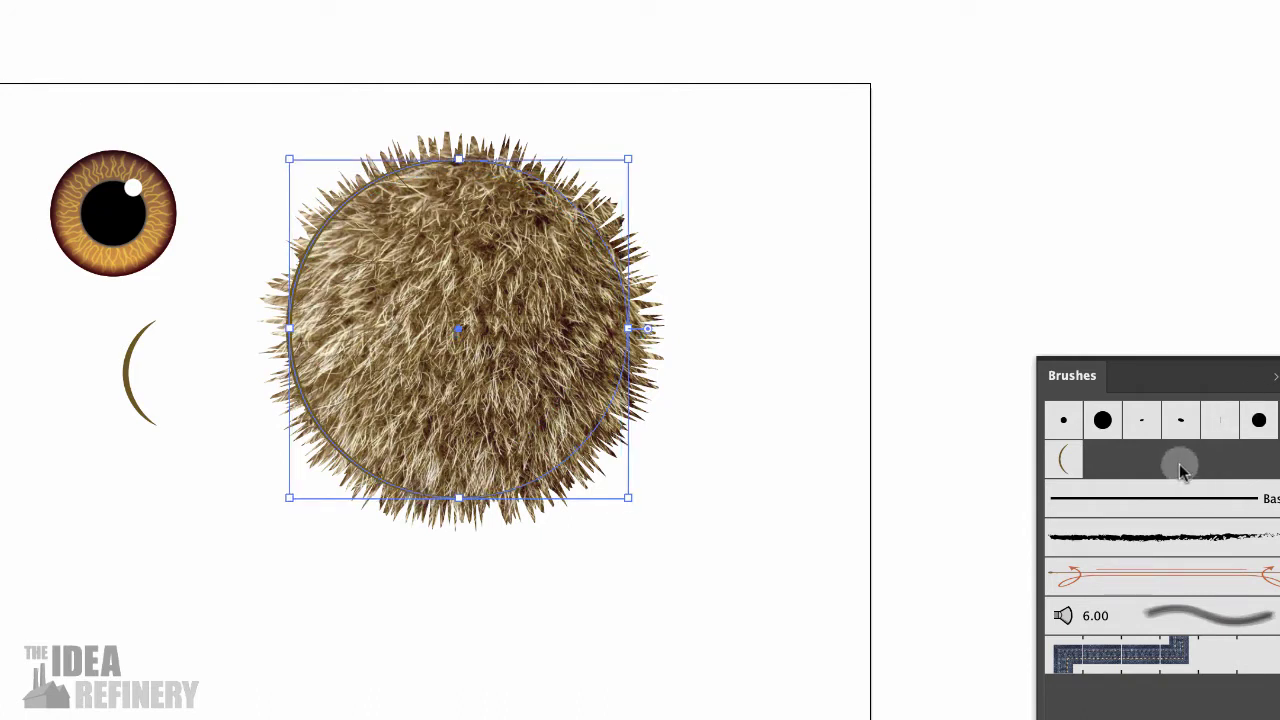
Apply the new hair scatter brush to the circle and set its stroke weight to 0.5 pt.
click(1067, 462)
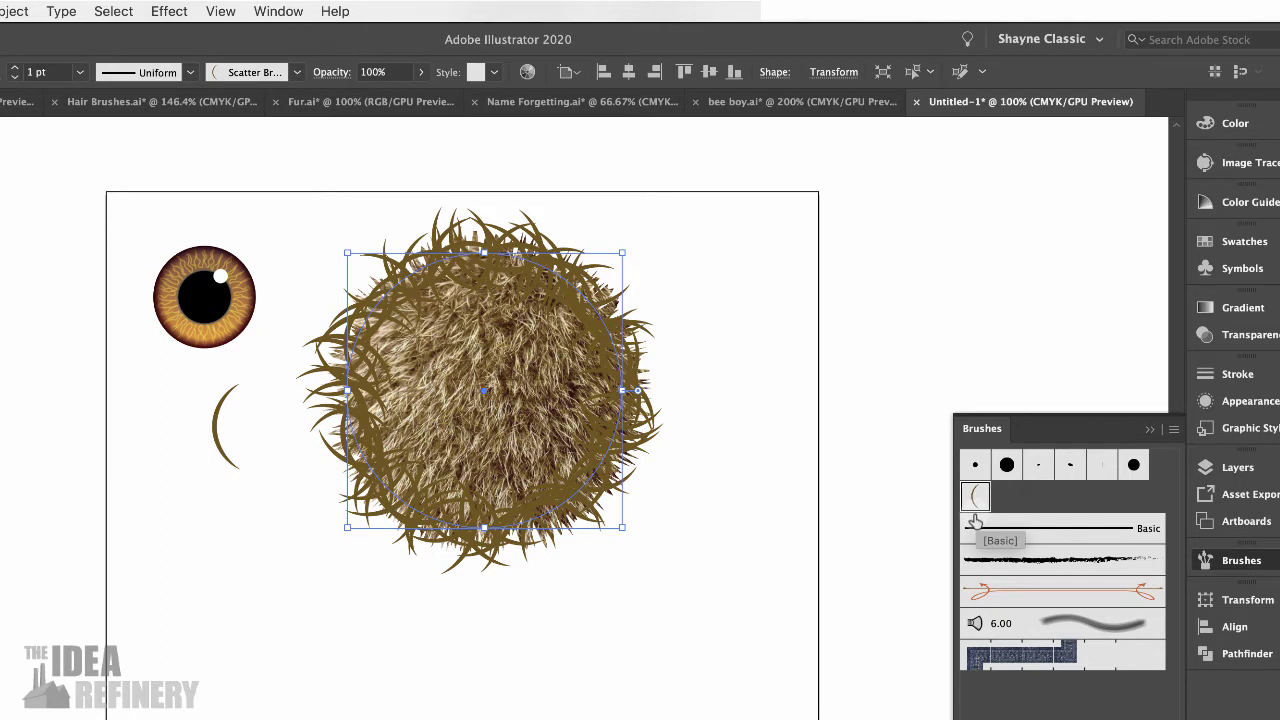
click(1203, 377)
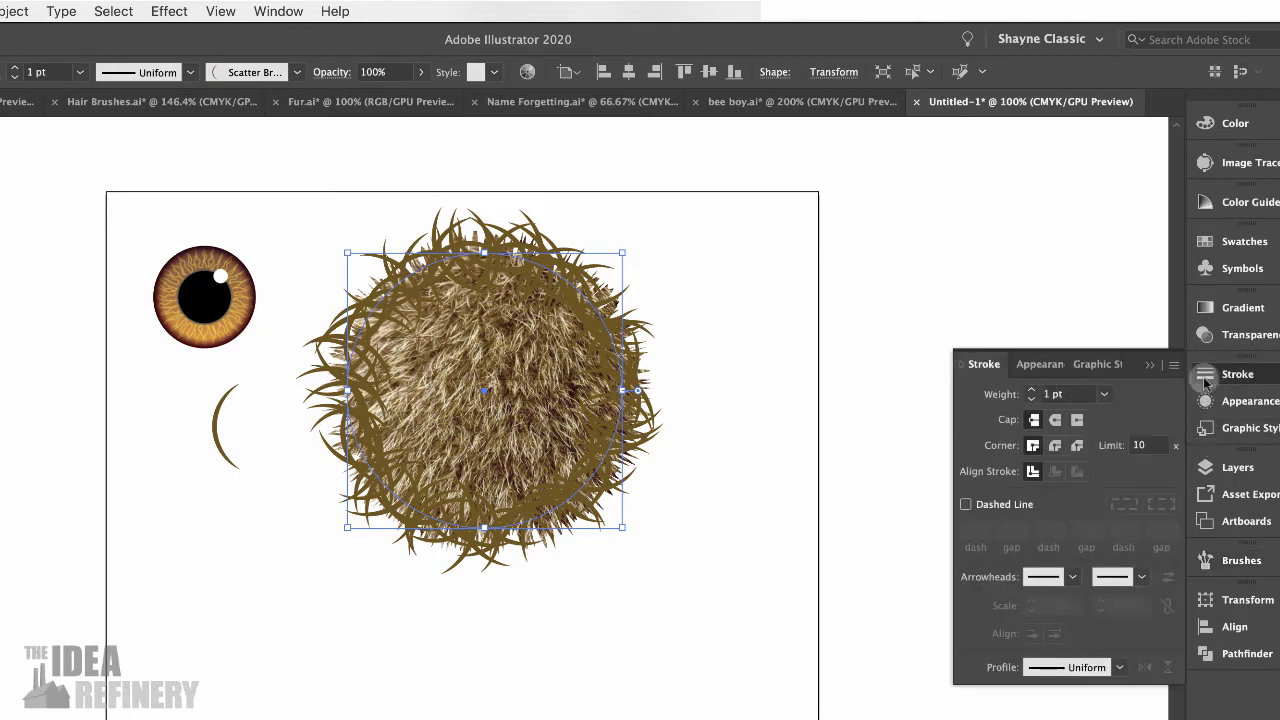
click(1104, 394)
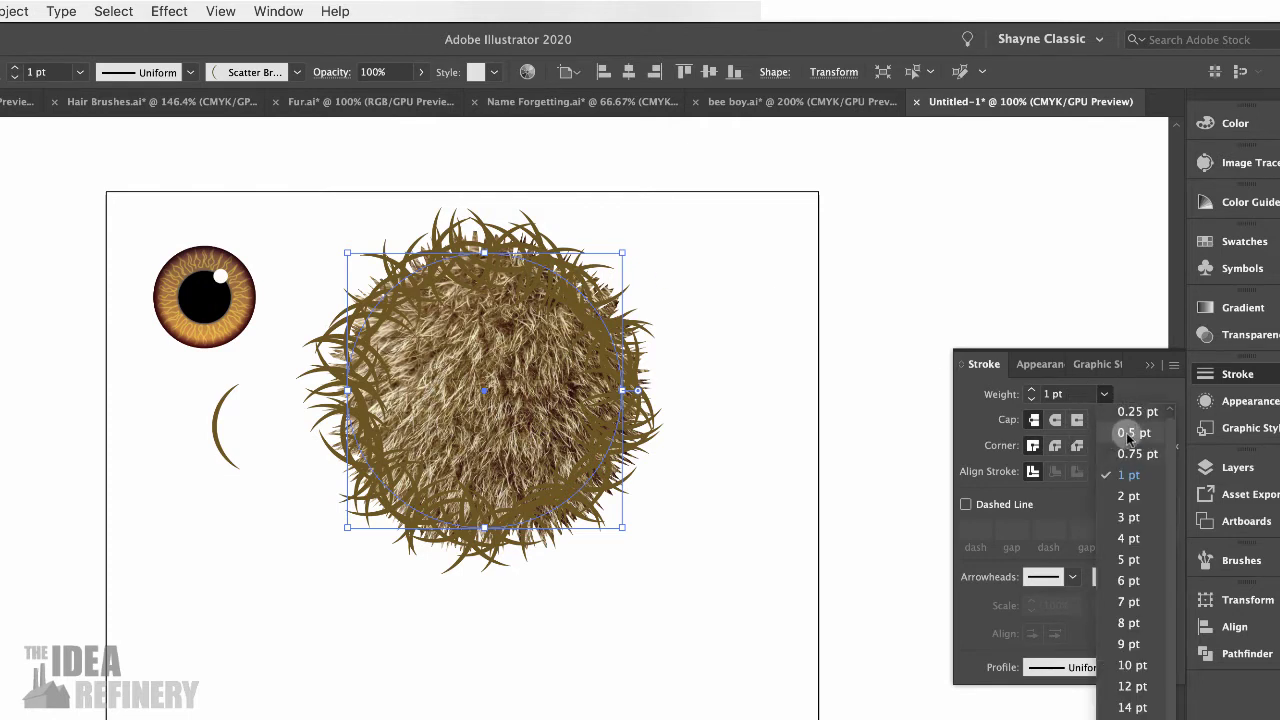
click(1128, 433)
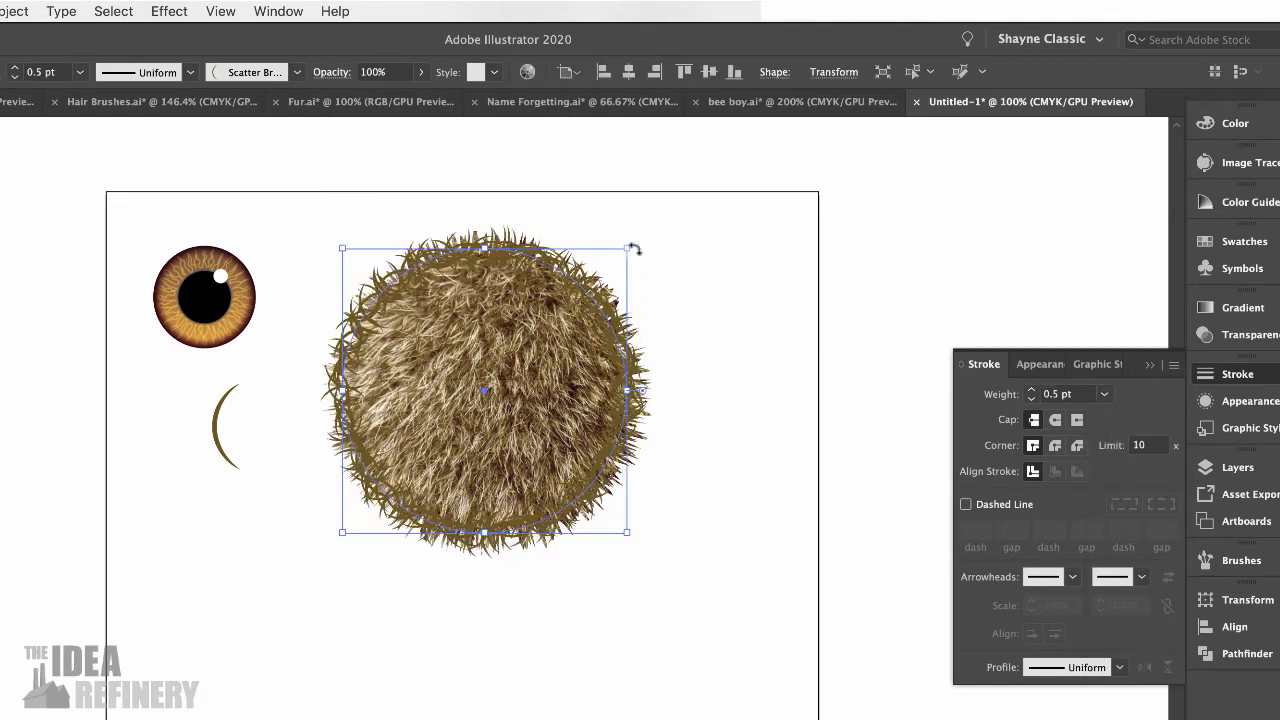
Enlarge the hair-brushed circle slightly so it follows the fur ball's outline.
drag(622, 252, 629, 242)
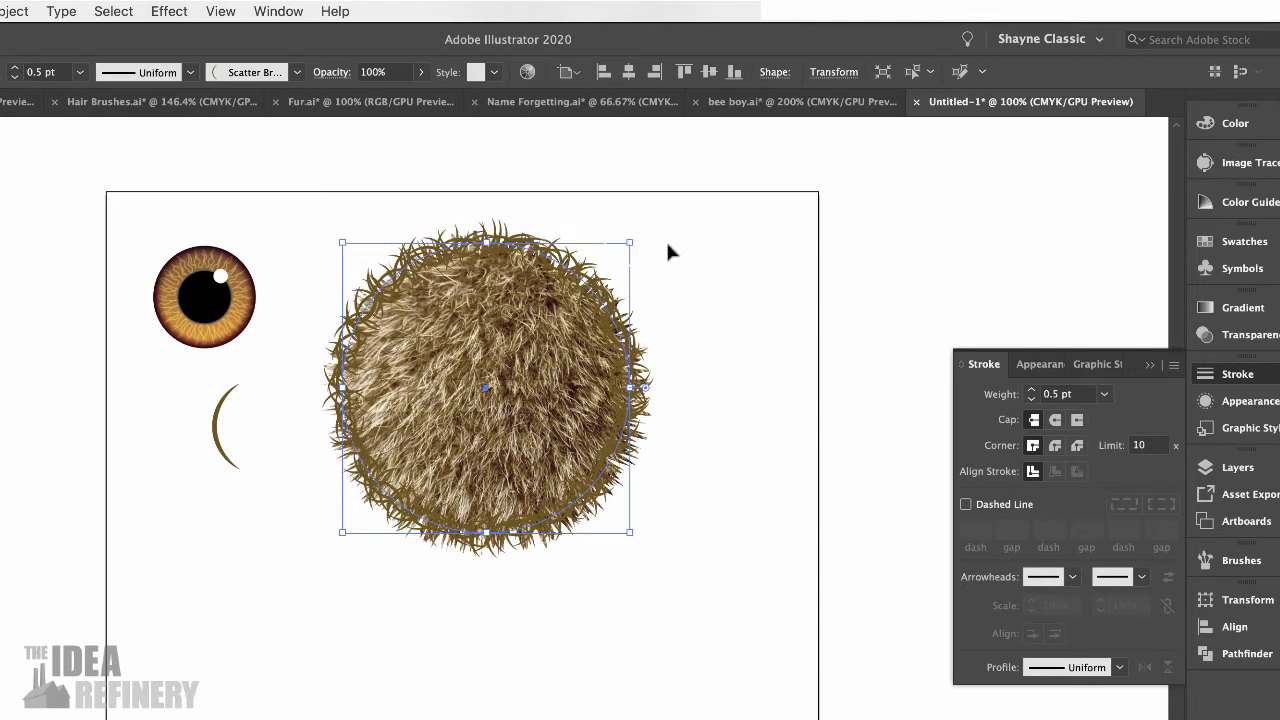
click(629, 533)
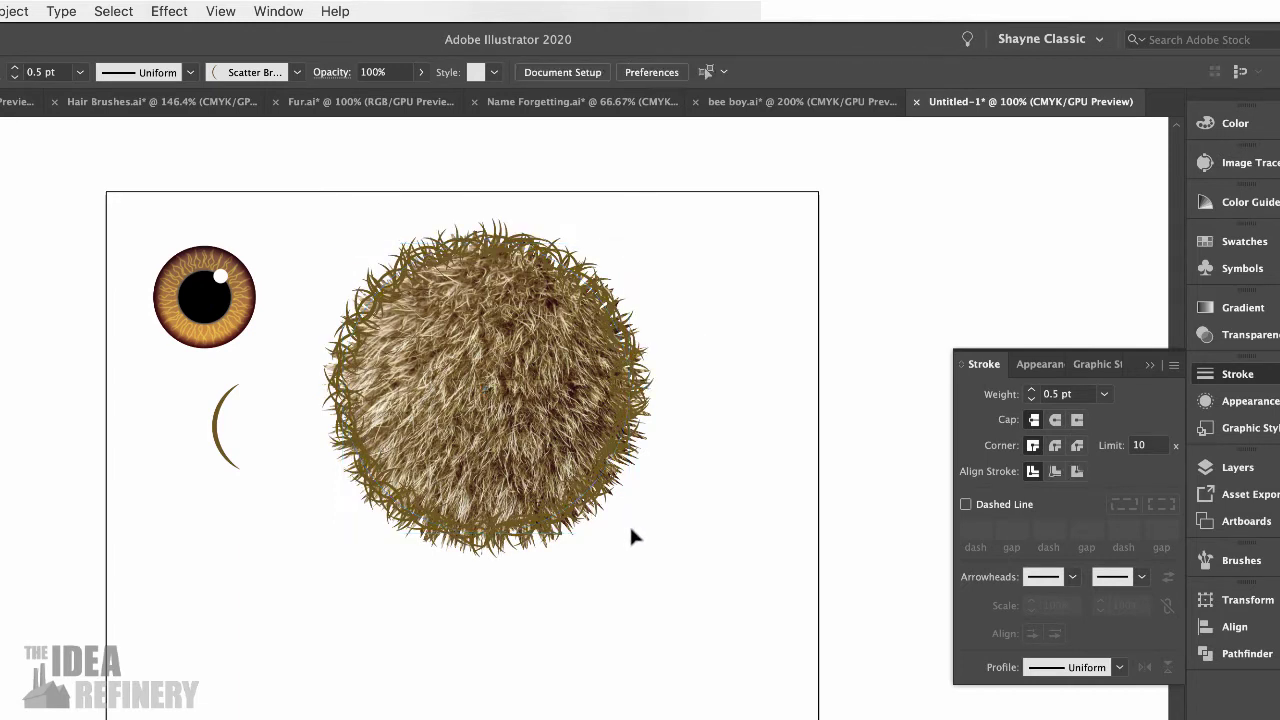
click(595, 510)
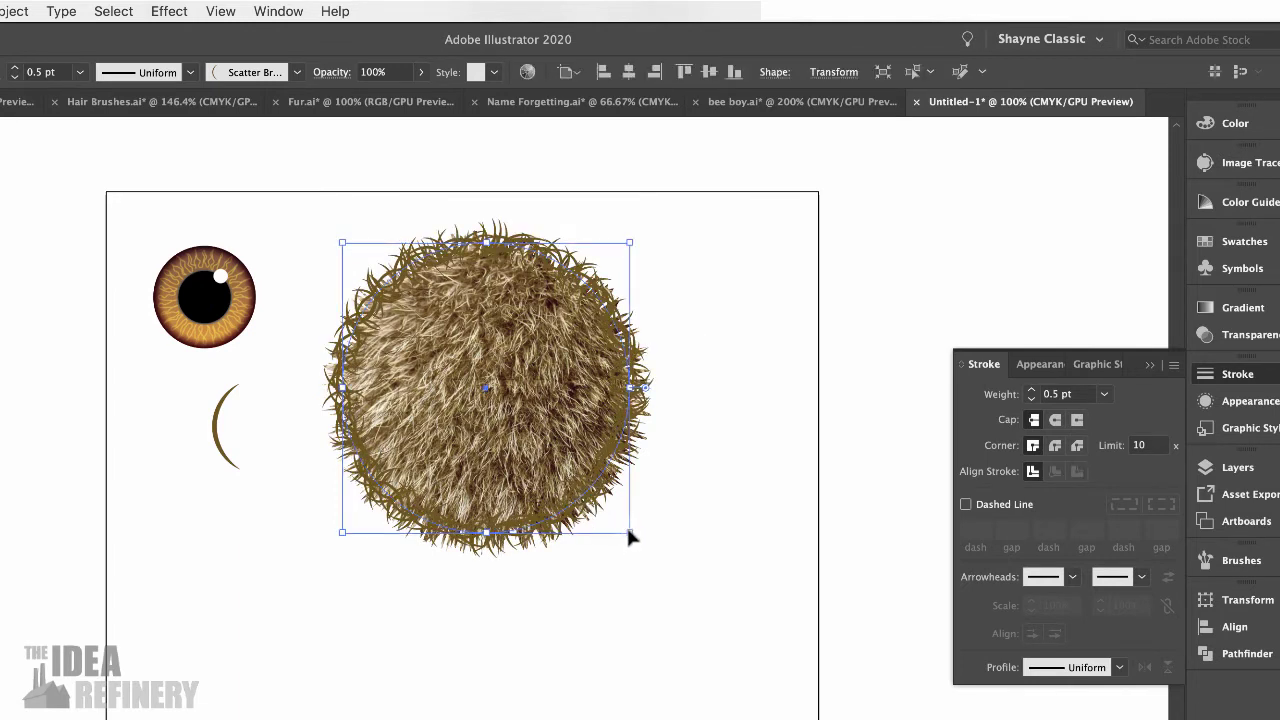
drag(629, 533, 633, 537)
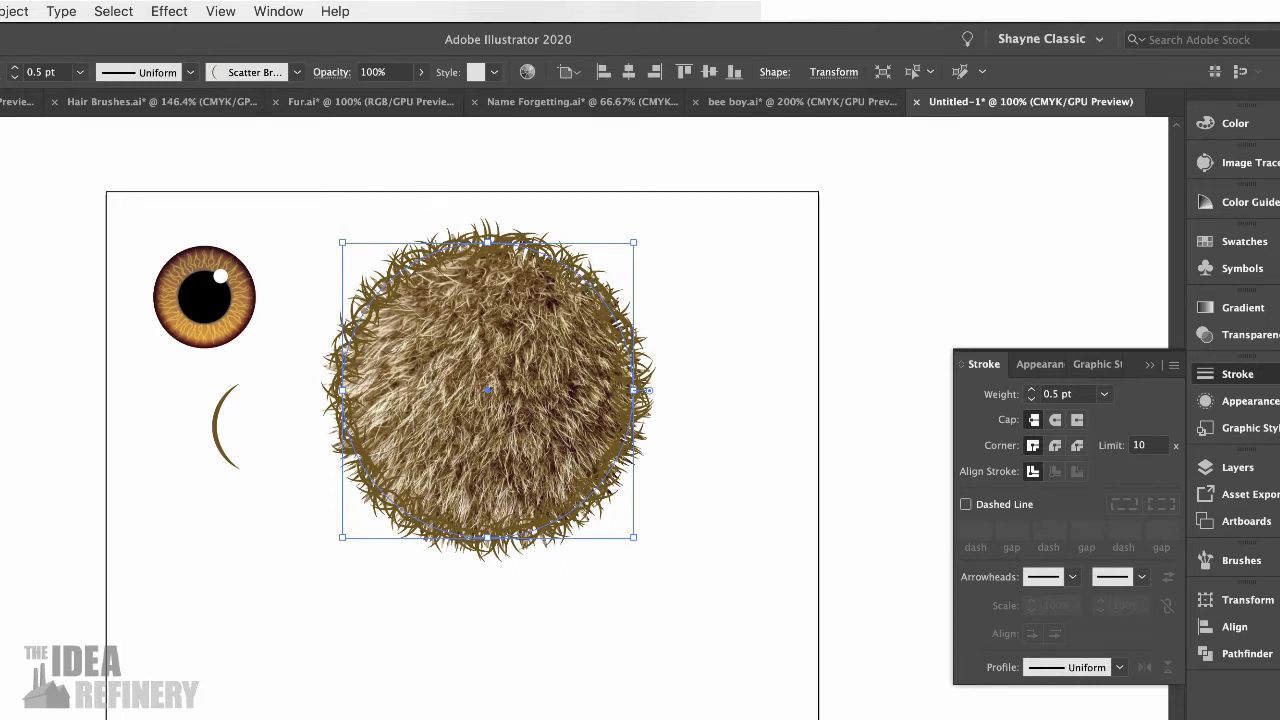
Send the hair-brushed circle behind the fur ball and deselect it.
click(12, 11)
mouse_move(22, 52)
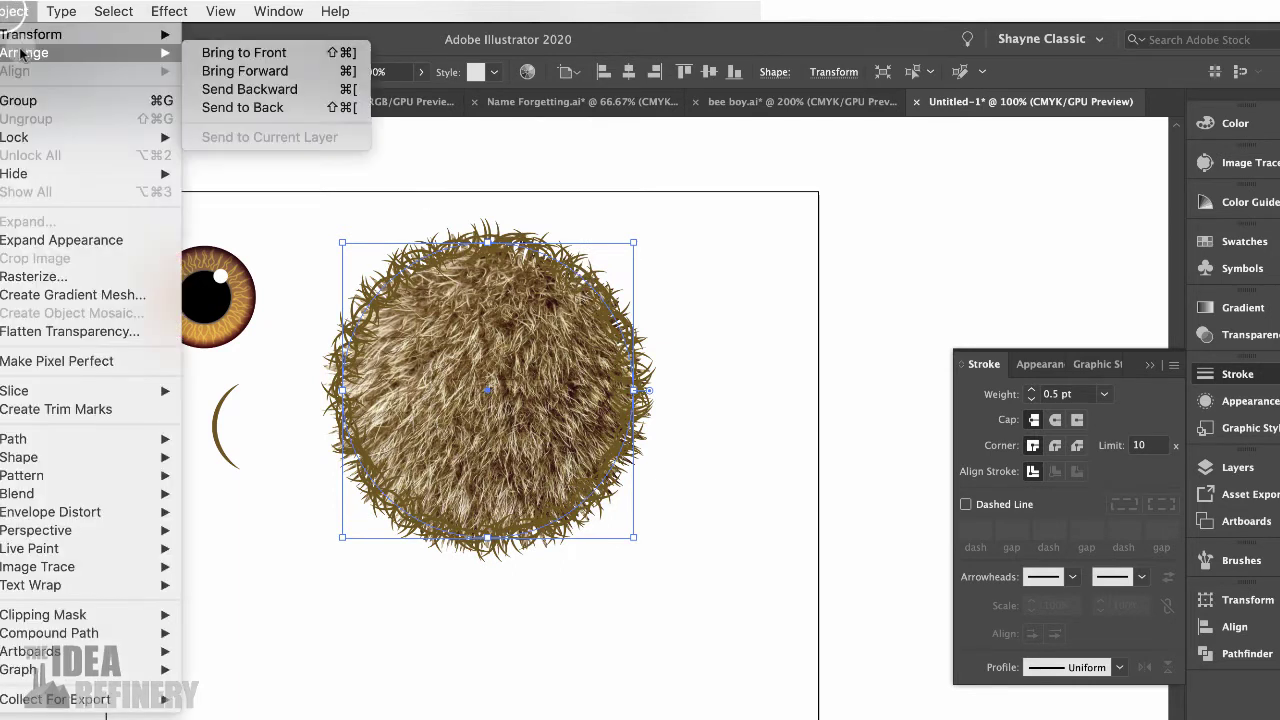
click(283, 104)
click(838, 287)
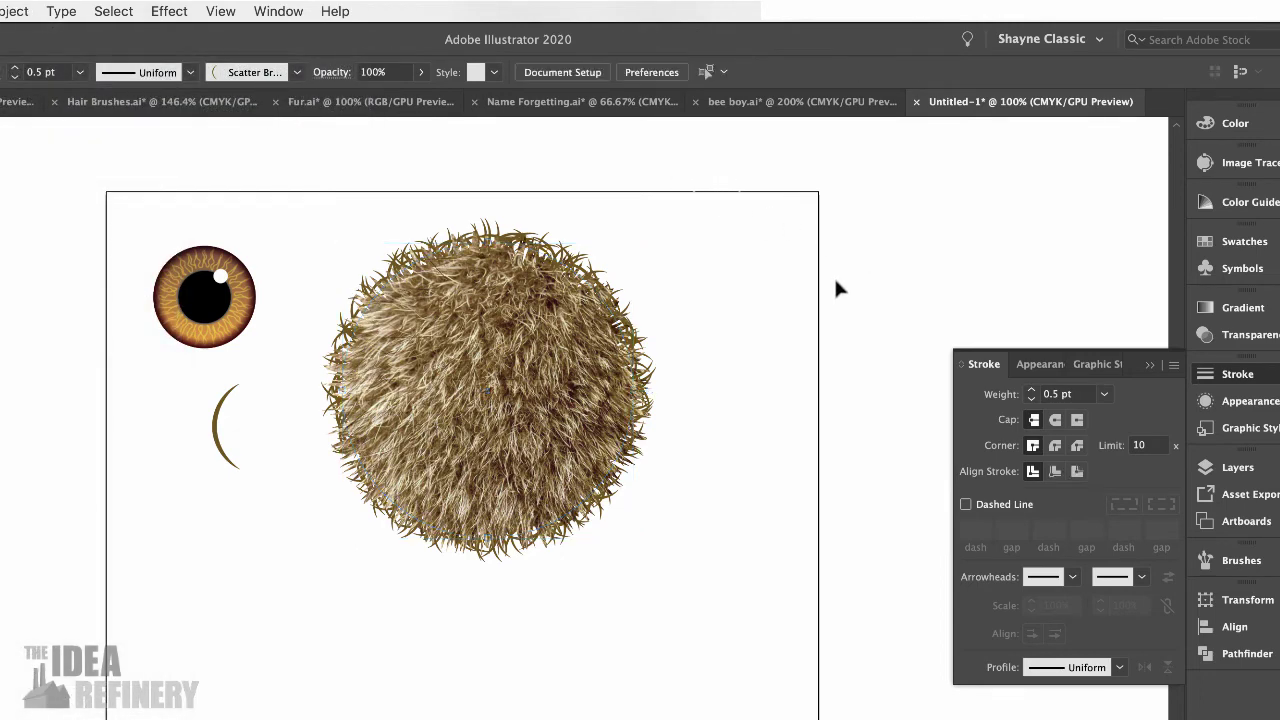
Change the hair scatter brush's random size range to 67% and 95%, applying the change to existing strokes.
click(645, 332)
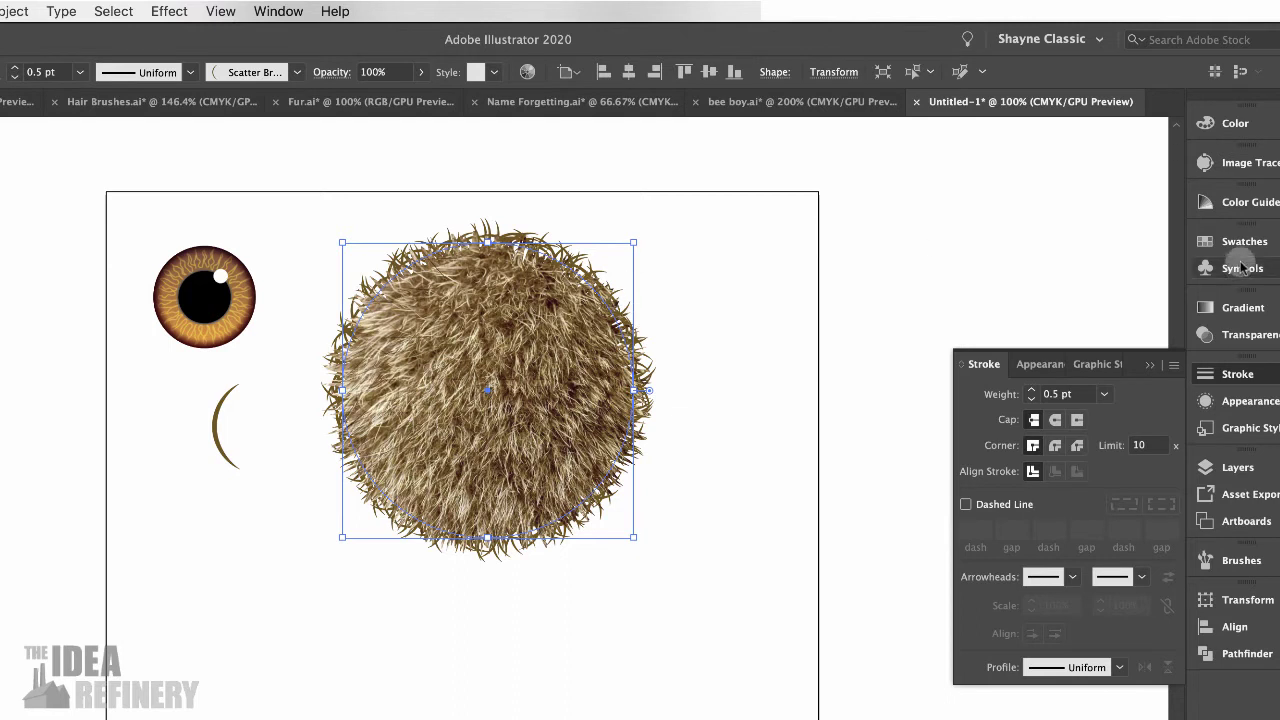
click(1256, 563)
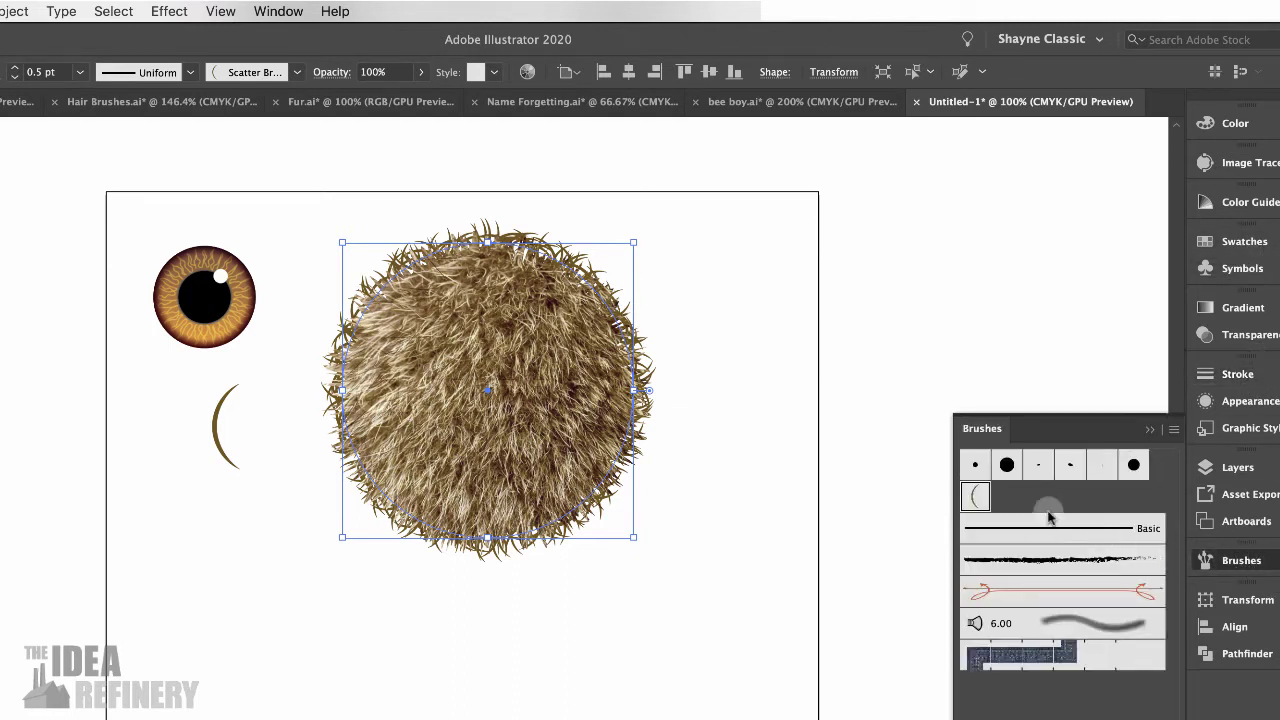
double_click(977, 500)
mouse_move(638, 194)
mouse_down()
mouse_move(953, 122)
mouse_move(1033, 125)
mouse_up()
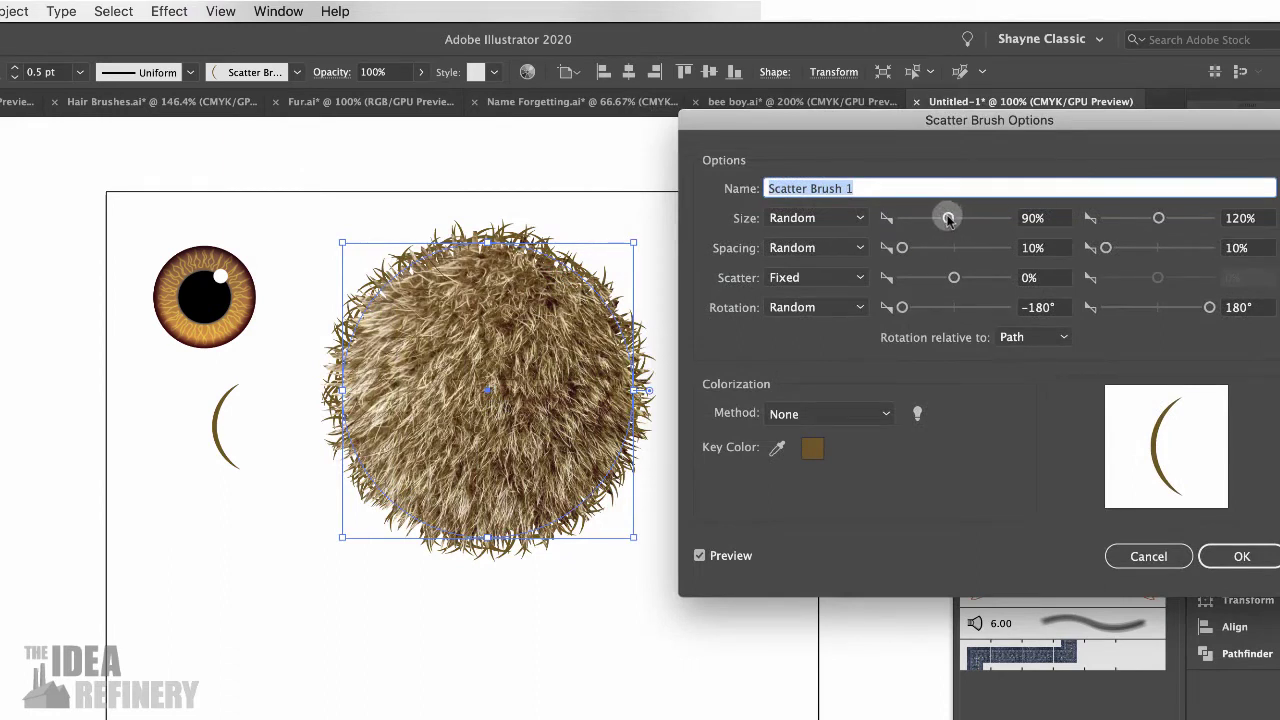
drag(948, 219, 943, 224)
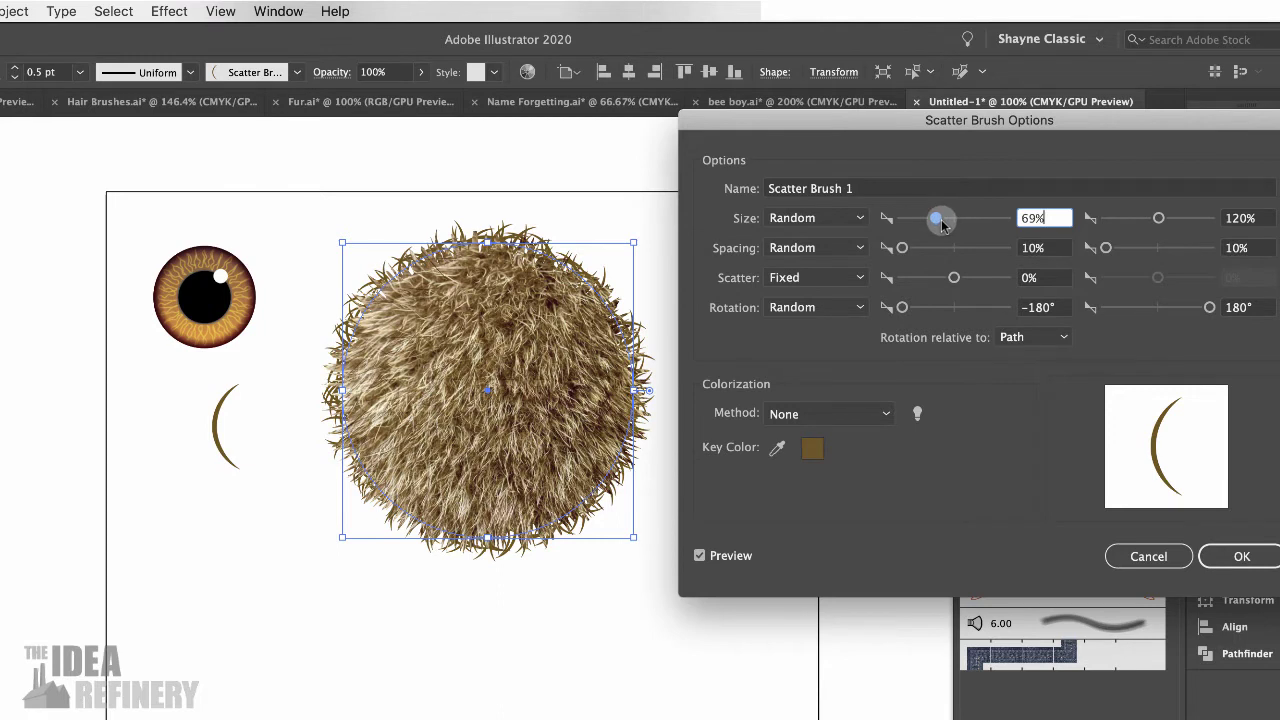
drag(1161, 222, 1154, 218)
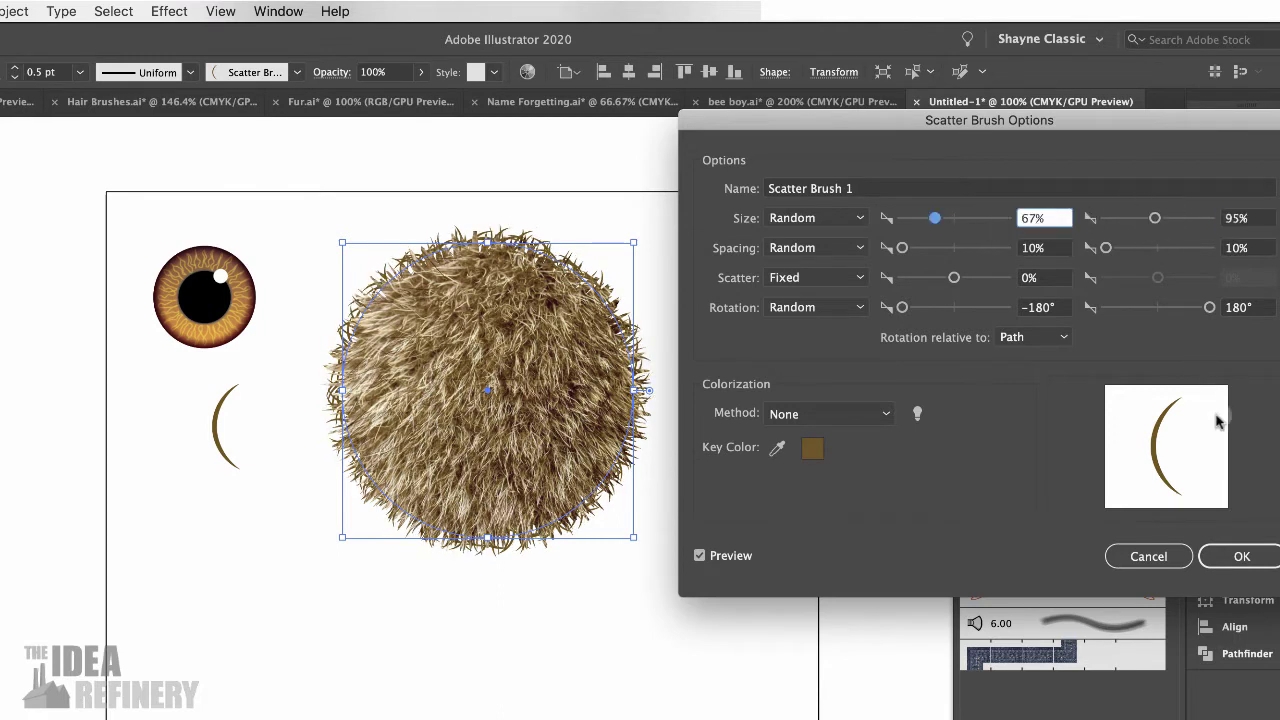
click(1240, 557)
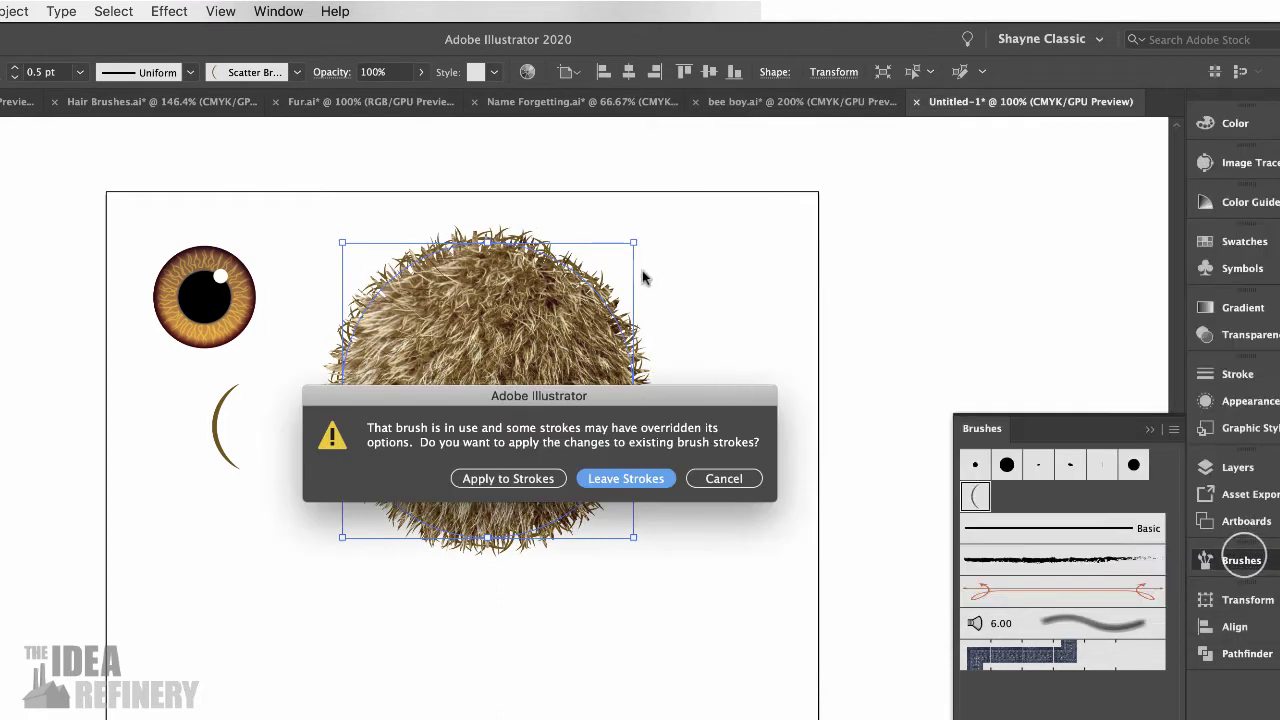
click(612, 481)
click(538, 480)
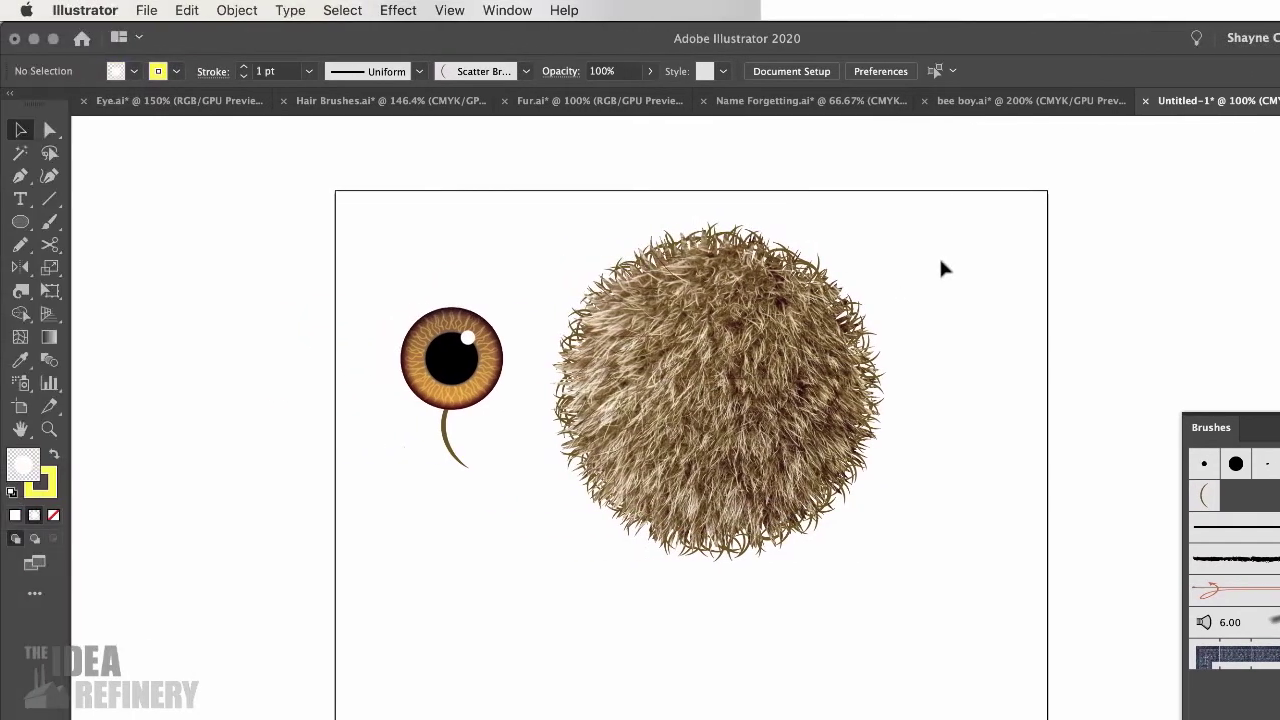
Draw an eyeball circle in the middle of the fur ball and clear its inherited appearance.
drag(20, 222, 86, 272)
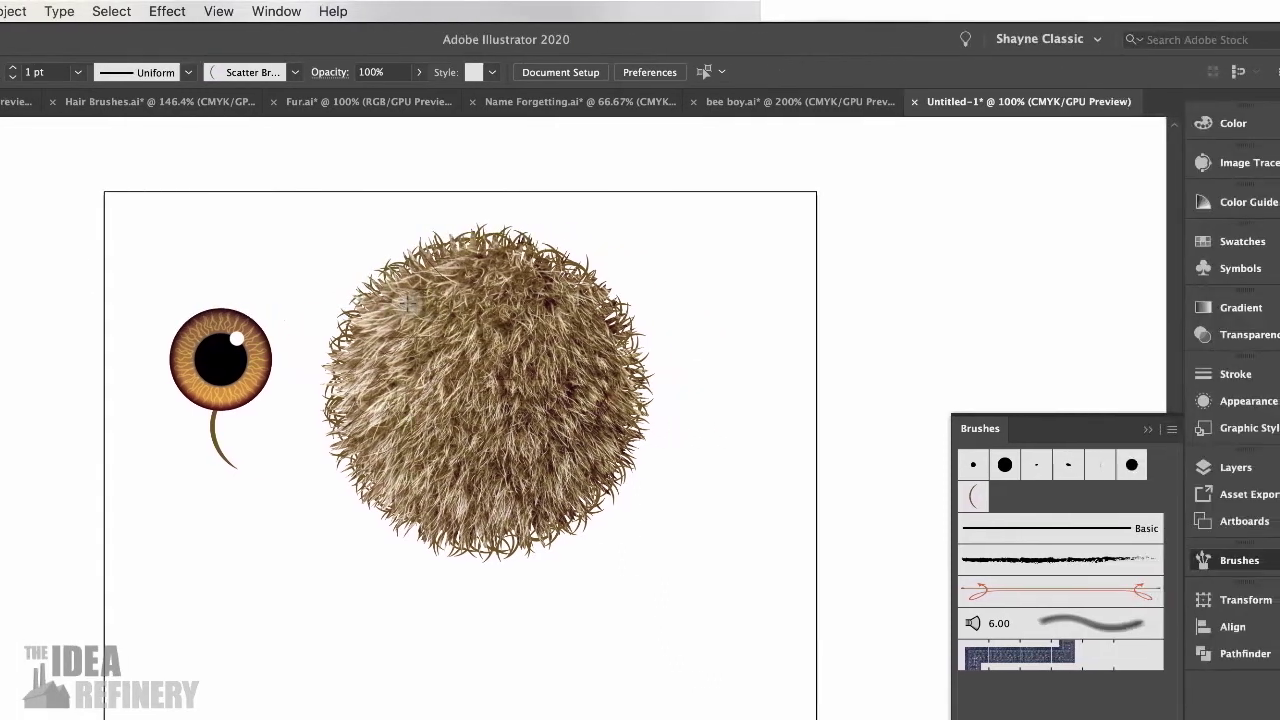
drag(665, 482, 491, 308)
click(1278, 401)
click(1172, 364)
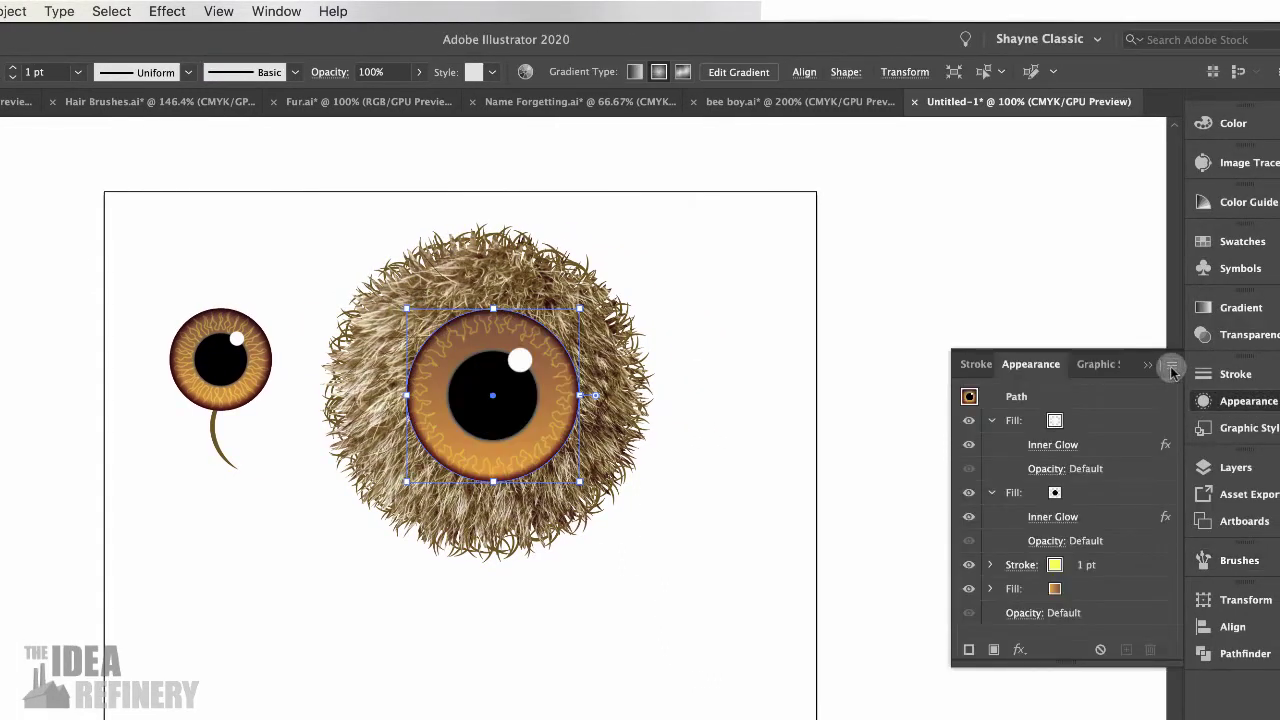
click(1023, 451)
click(1172, 364)
click(1083, 455)
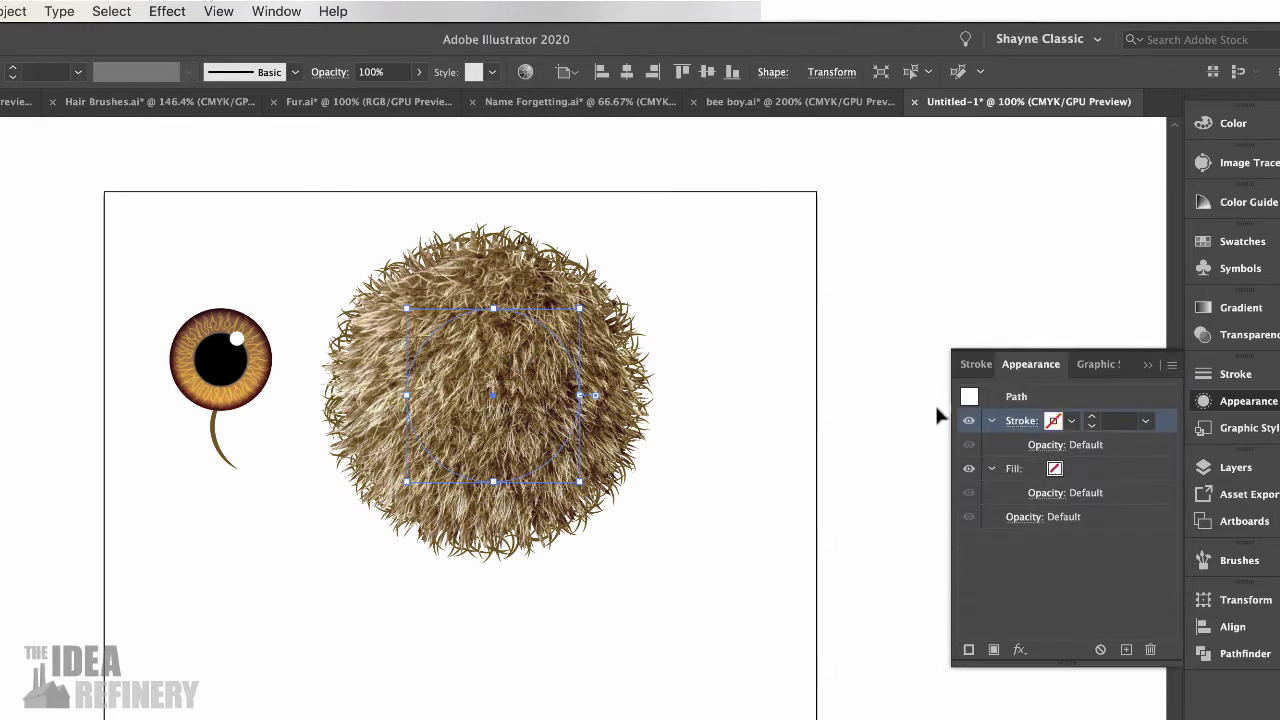
Fill the eyeball circle with white.
click(1054, 470)
click(1054, 470)
click(928, 508)
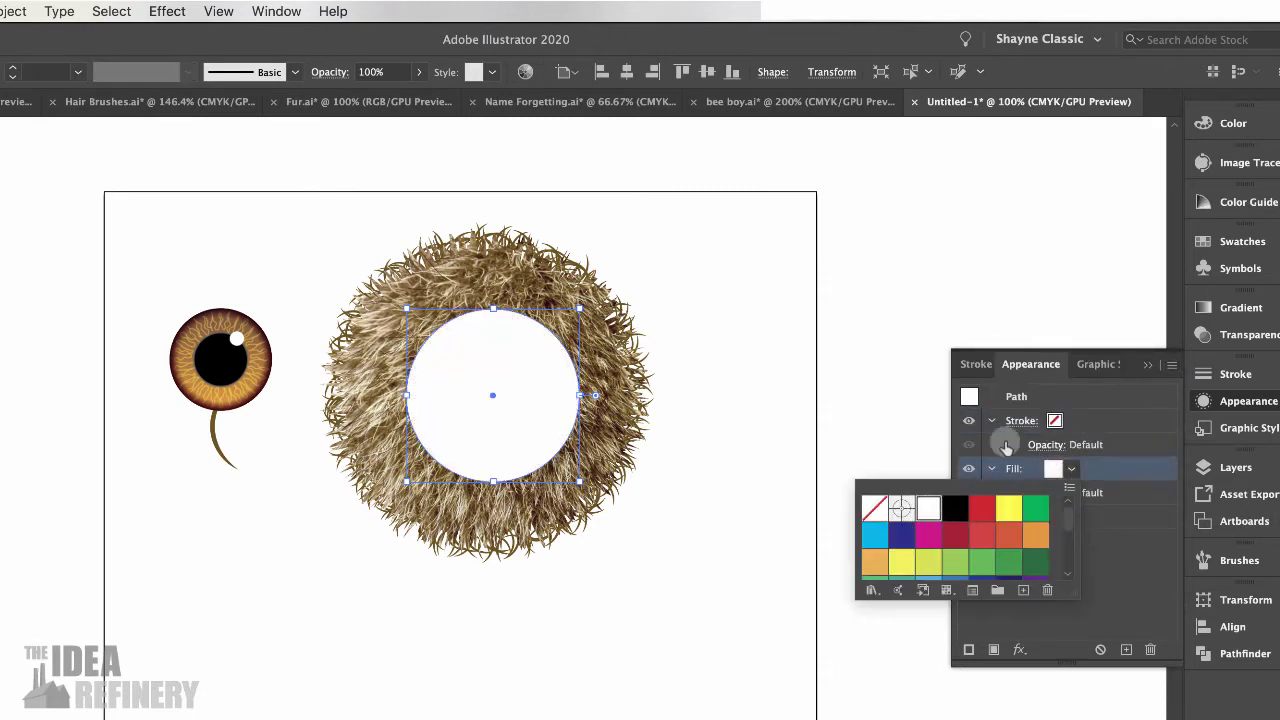
Give the eyeball circle a radial gradient with fully opaque white stops at both ends.
click(1225, 307)
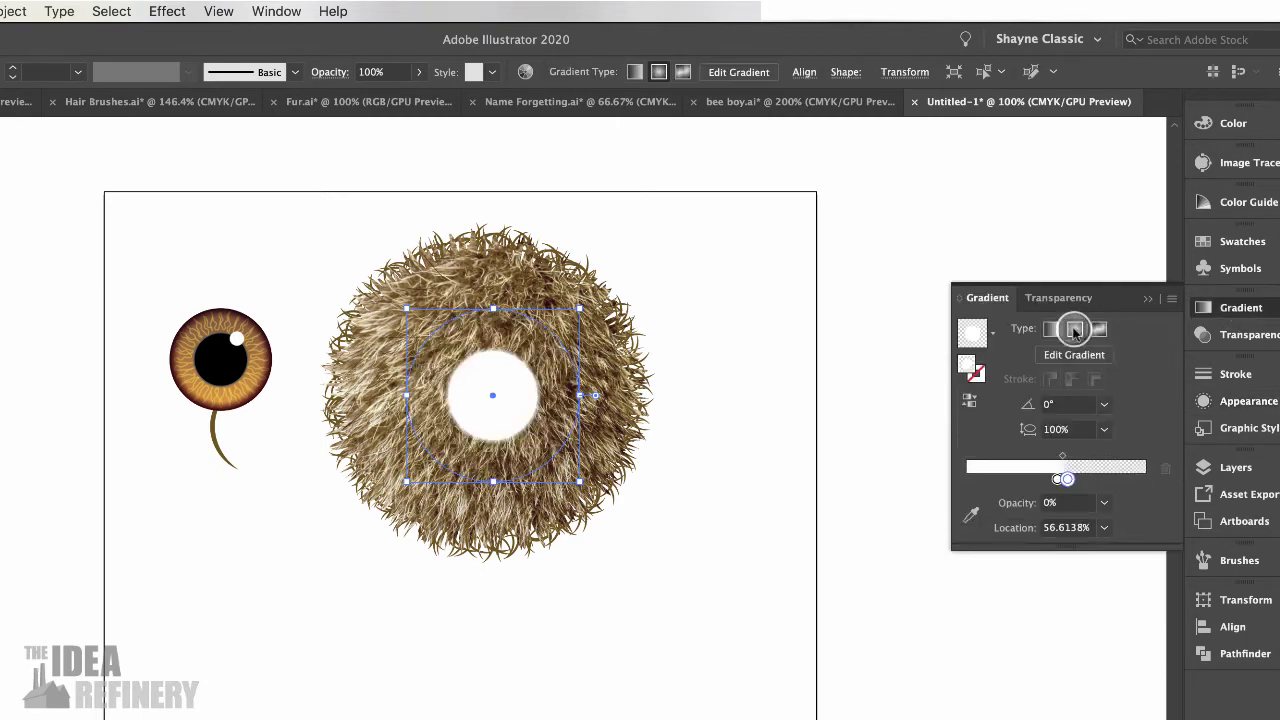
click(1016, 456)
drag(1016, 482, 1155, 535)
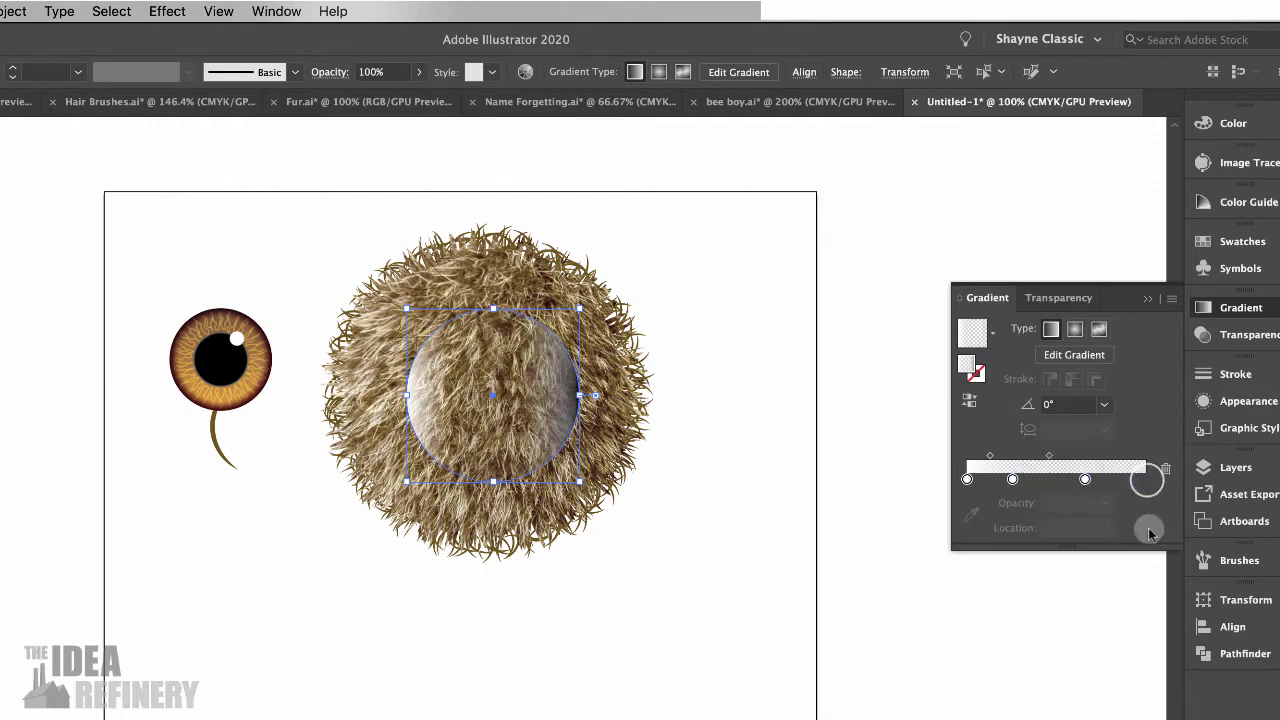
click(983, 478)
drag(967, 479, 970, 483)
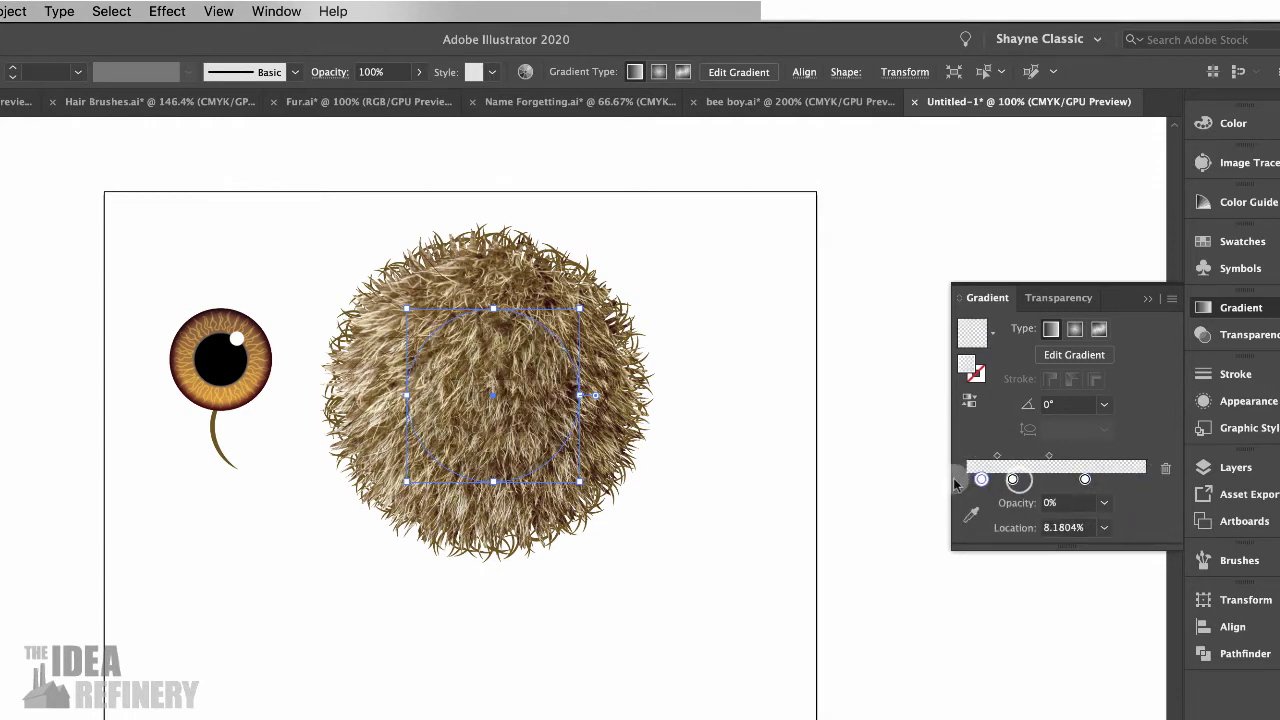
key(ctrl+z)
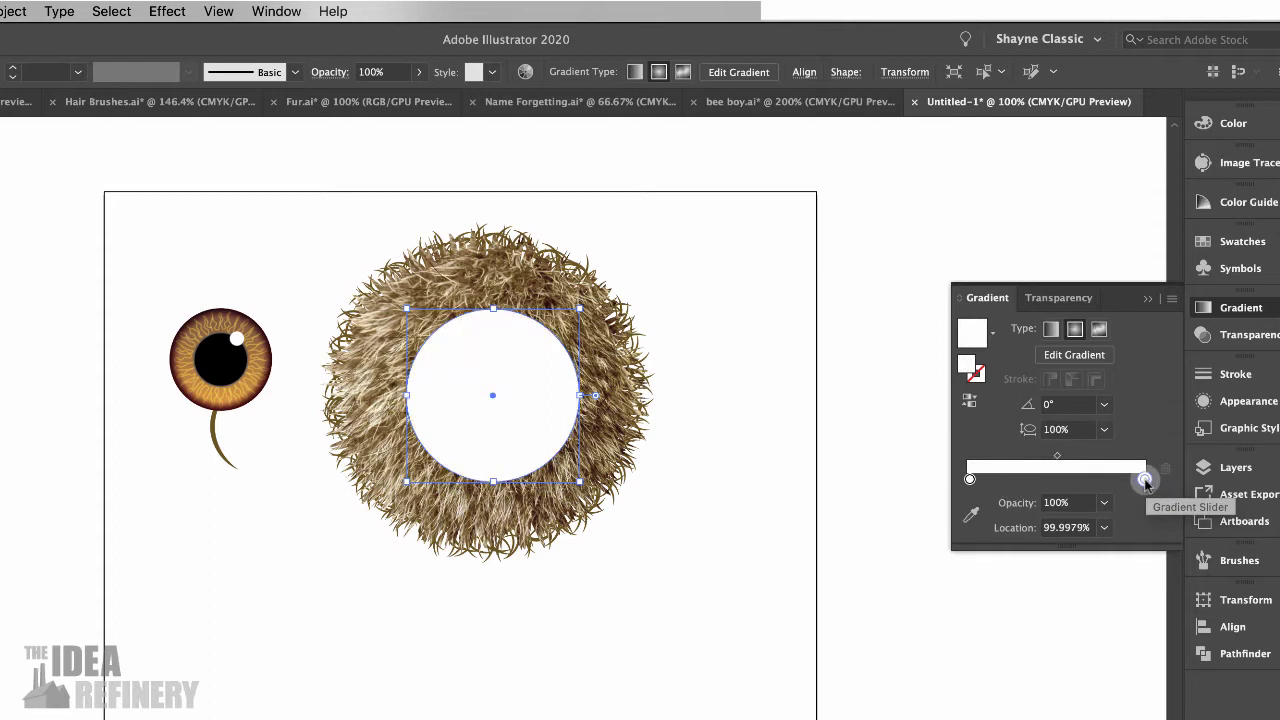
Switch the outer gradient stop's color mode from Grayscale to CMYK.
double_click(1145, 480)
click(1147, 478)
double_click(1145, 480)
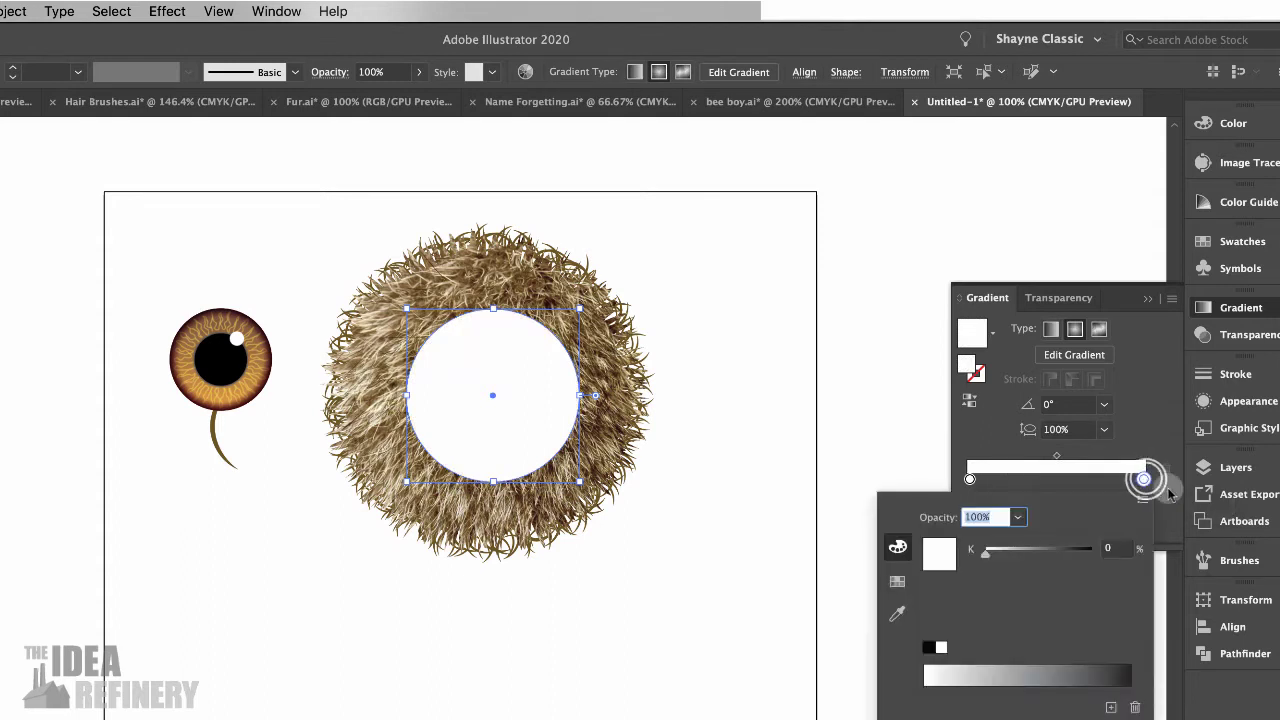
click(1142, 501)
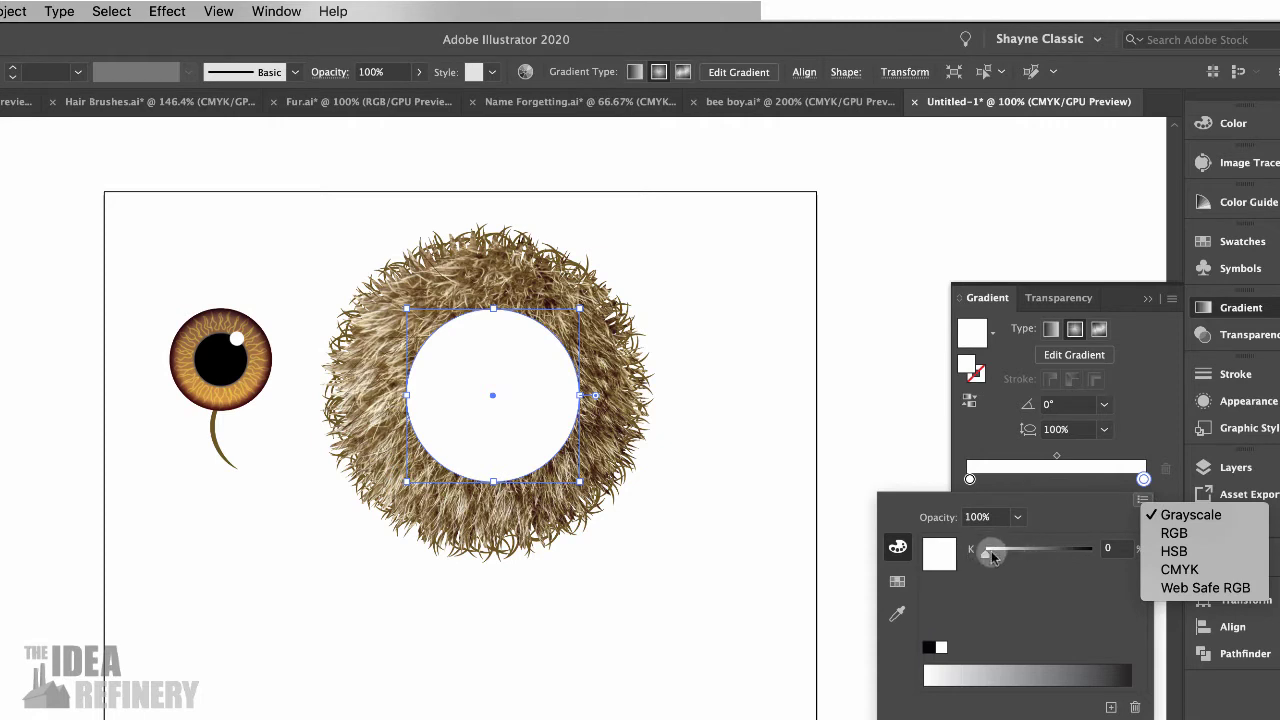
click(1178, 569)
Tint the outer gradient stop a light brownish gray and move the white stop to about 67.7%.
double_click(969, 479)
click(1143, 479)
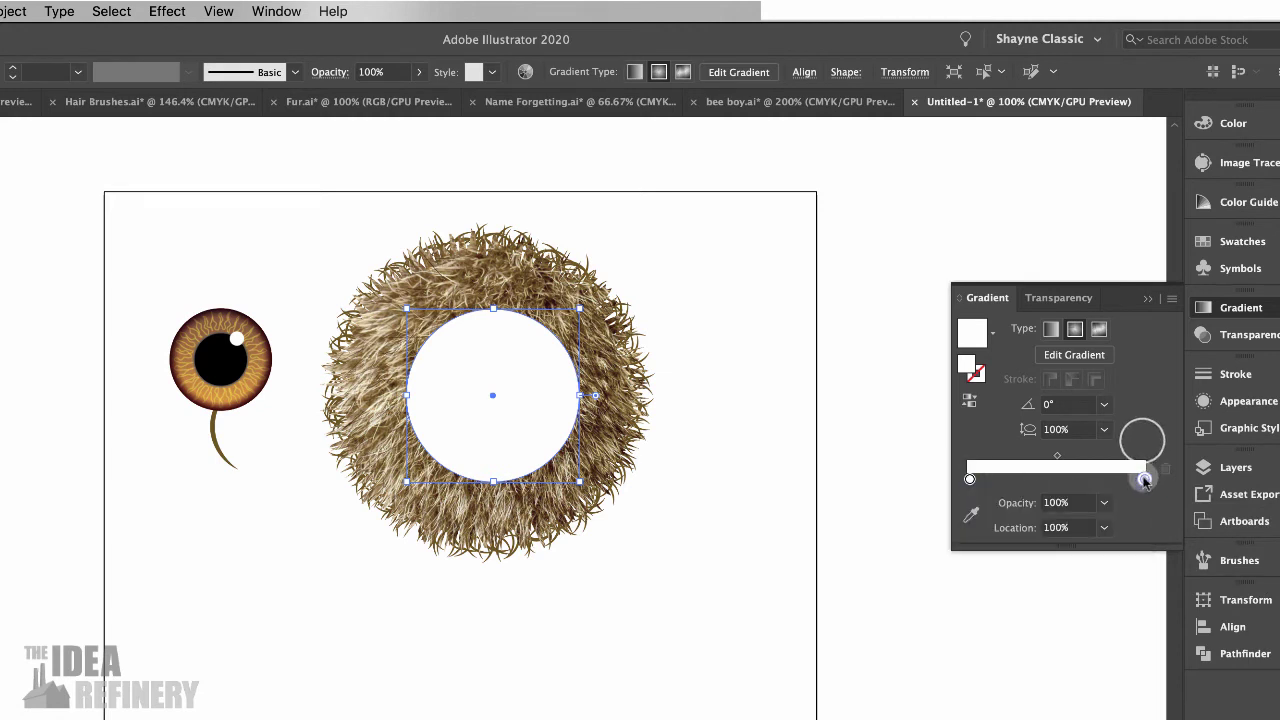
double_click(1145, 479)
drag(987, 599, 1019, 601)
drag(970, 481, 1087, 480)
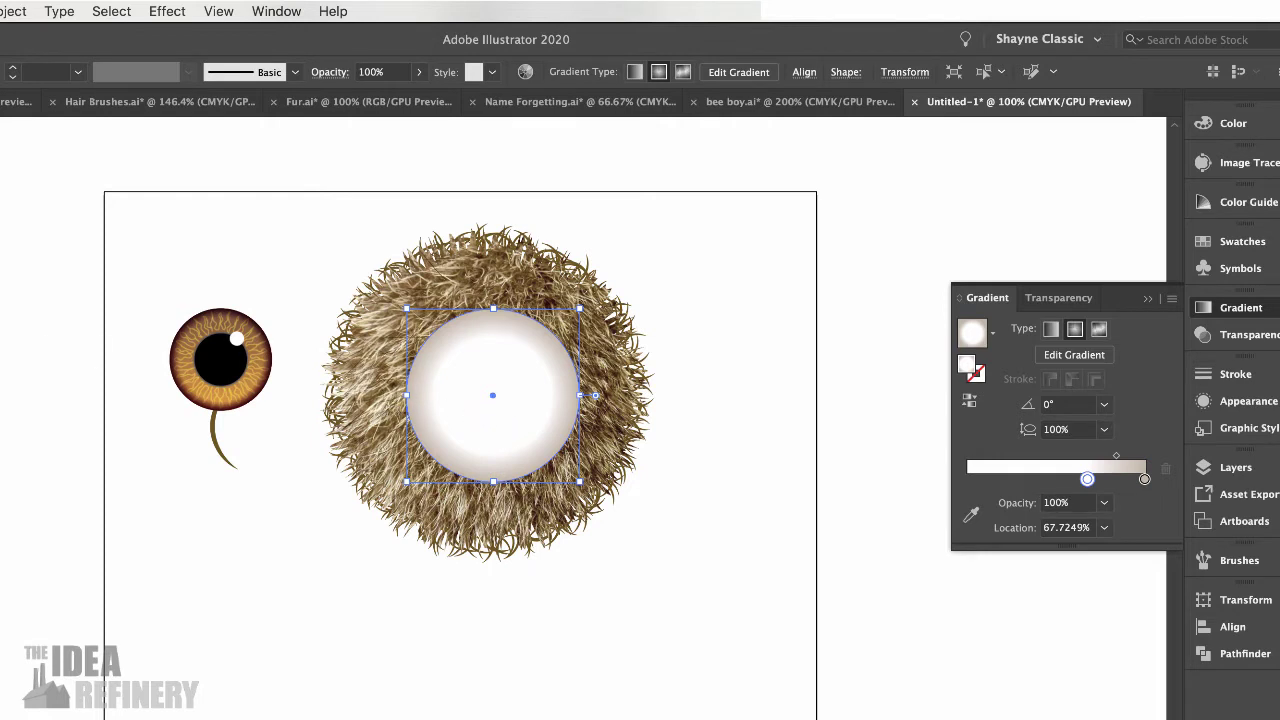
Redirect the eyeball's radial gradient diagonally so its shading falls on the lower-right edge.
key(g)
drag(452, 345, 541, 462)
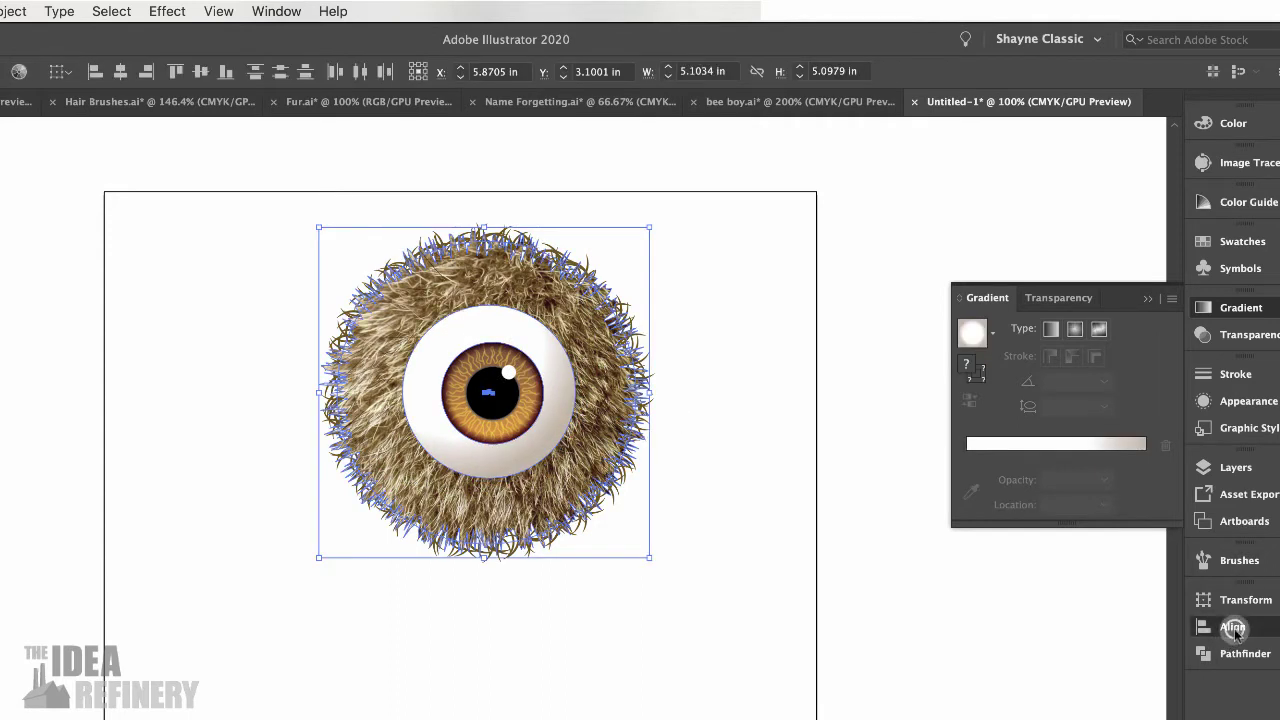
Align the iris, eyeball and fur body on their horizontal and vertical centers.
click(1232, 627)
click(1004, 641)
click(1131, 641)
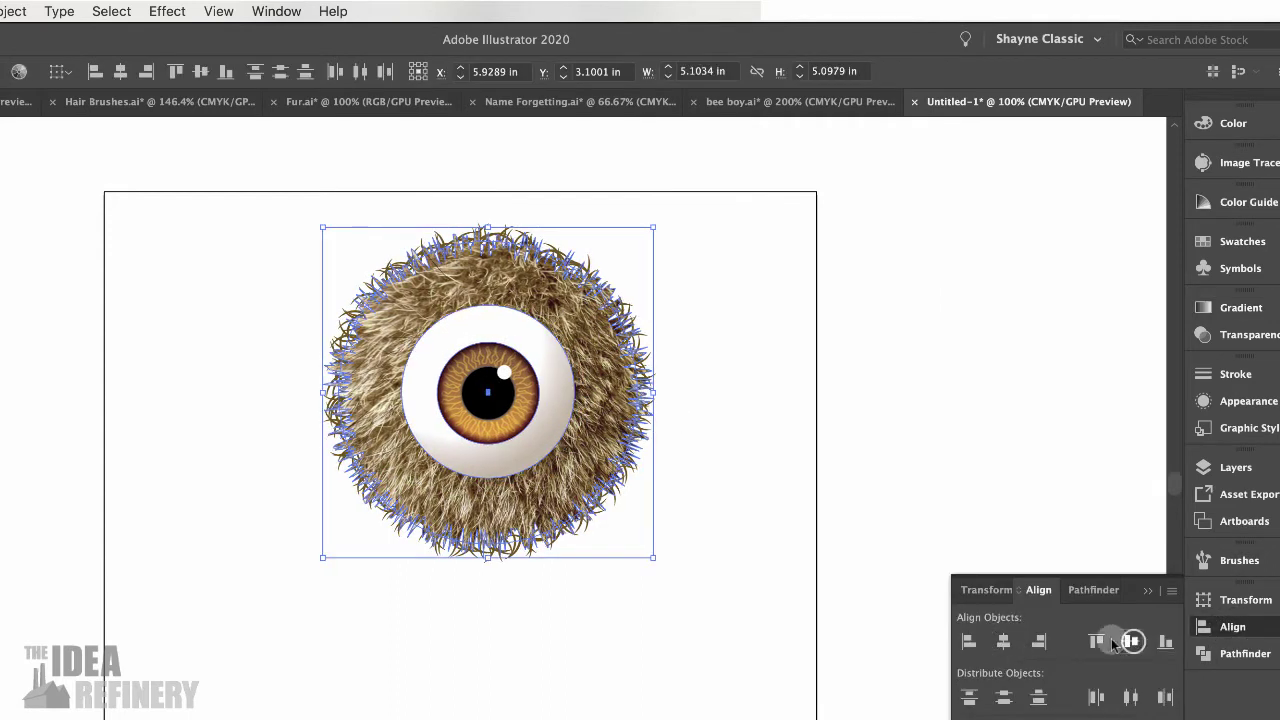
click(830, 322)
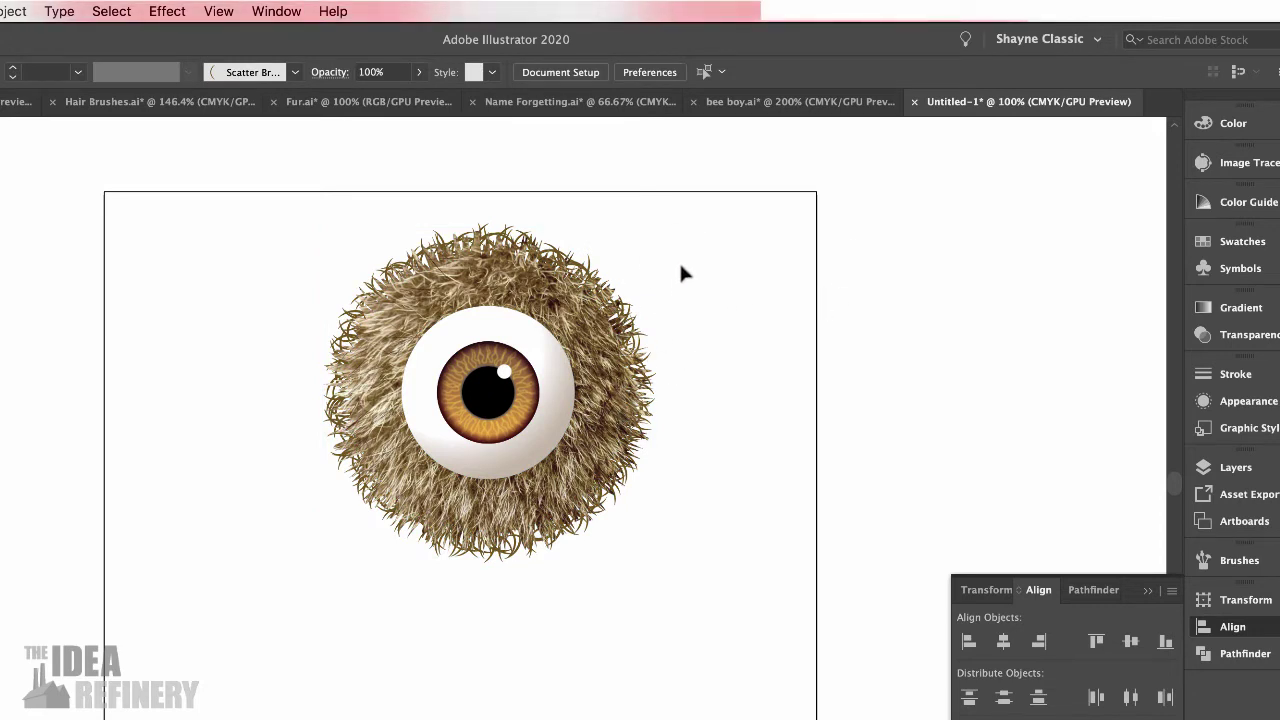
Add a Multiply drop shadow to the eyeball with 100% opacity, a leftward X offset and a 0.125 in Y offset.
click(560, 370)
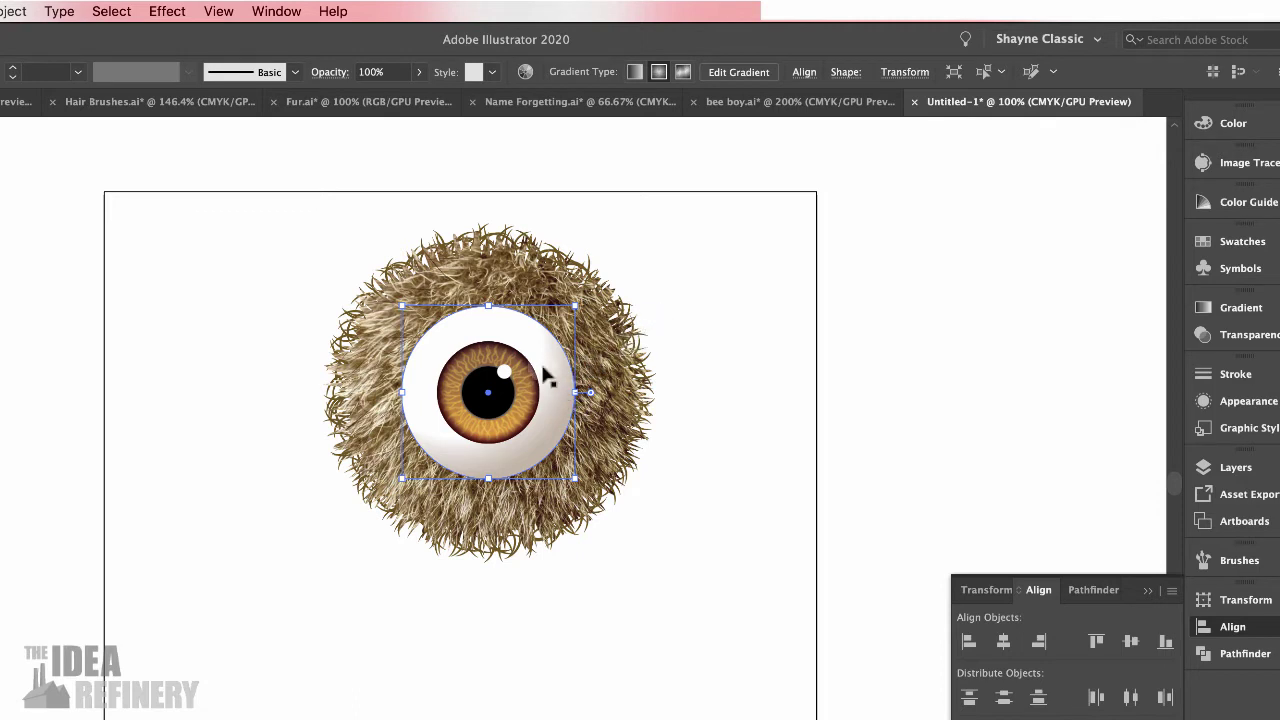
click(112, 11)
mouse_move(172, 10)
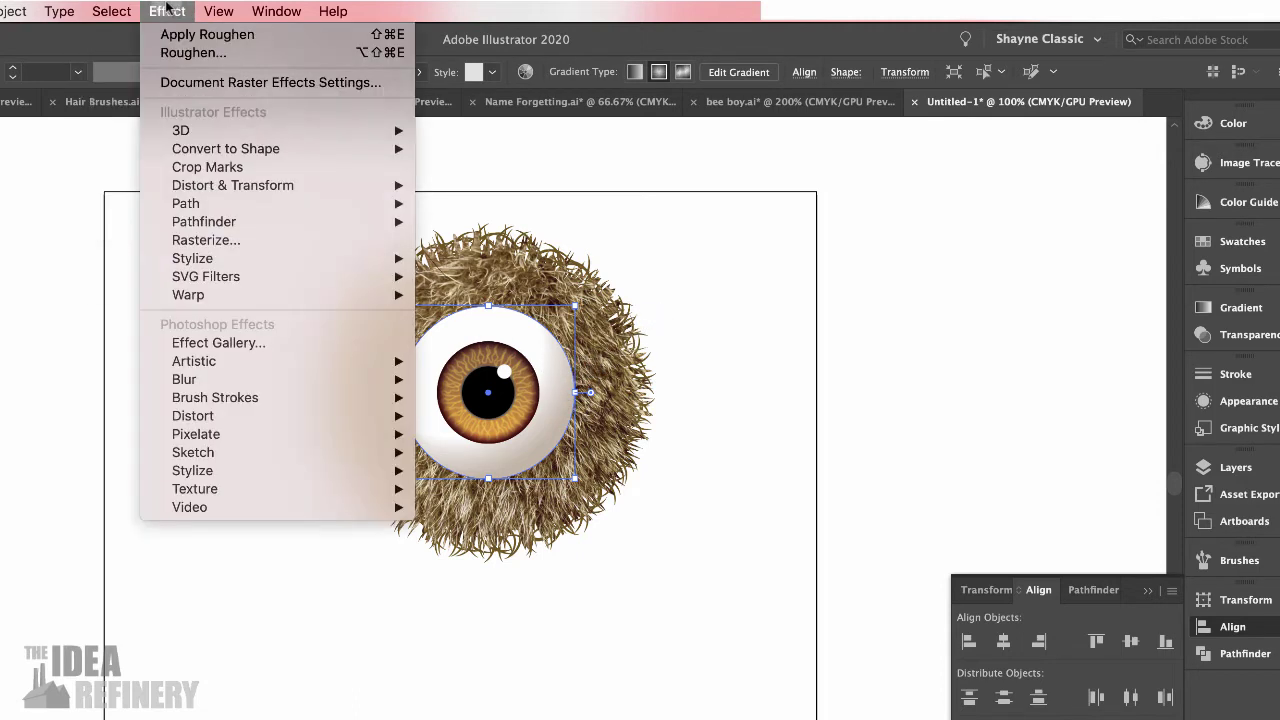
mouse_move(209, 261)
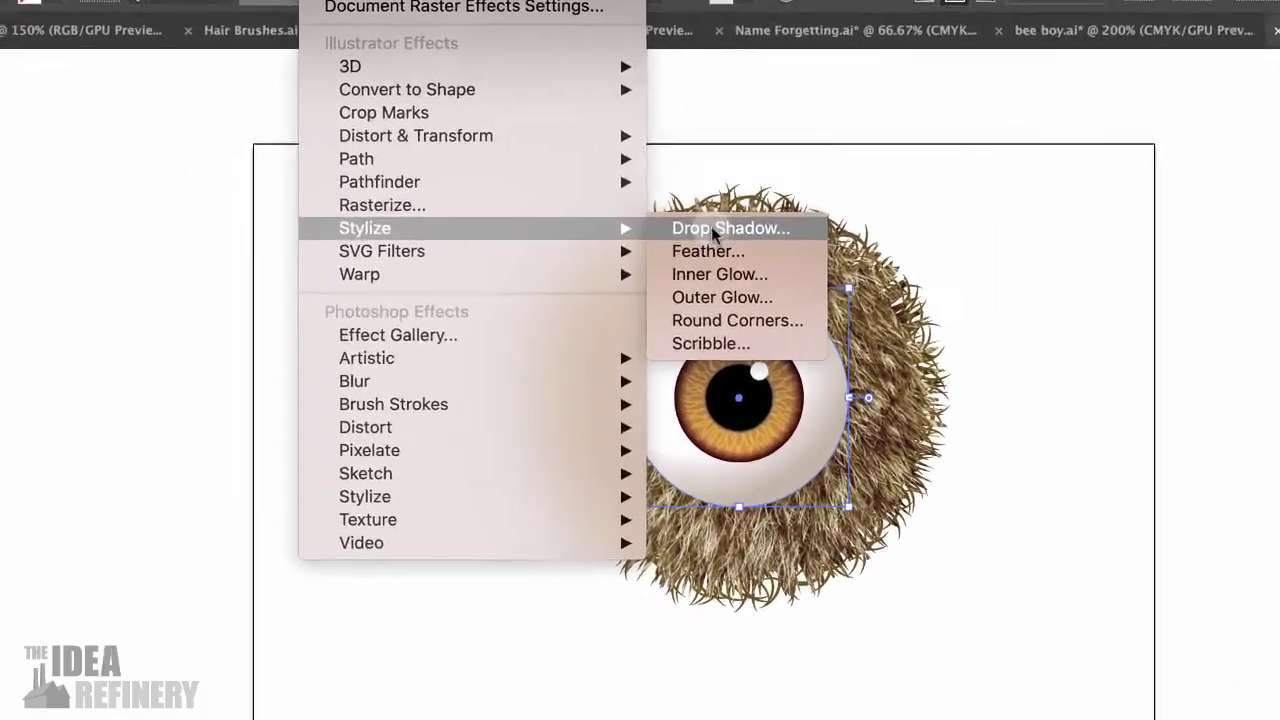
click(475, 258)
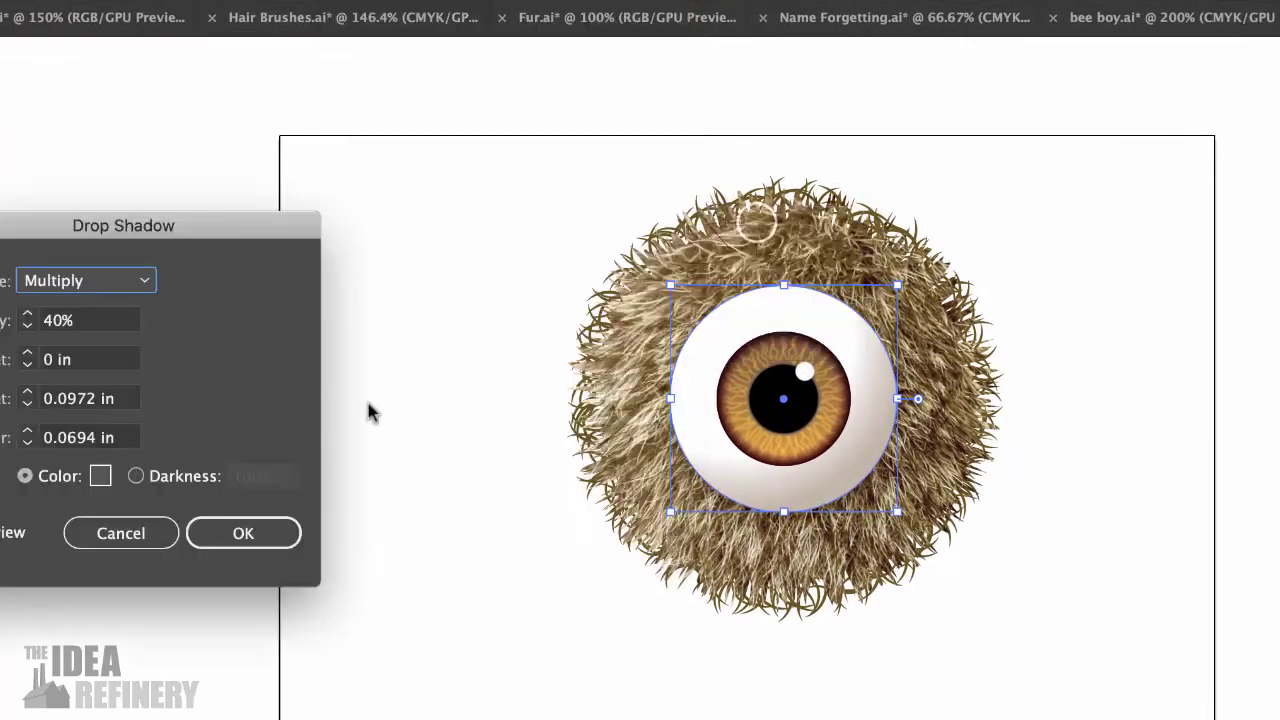
drag(208, 246, 332, 165)
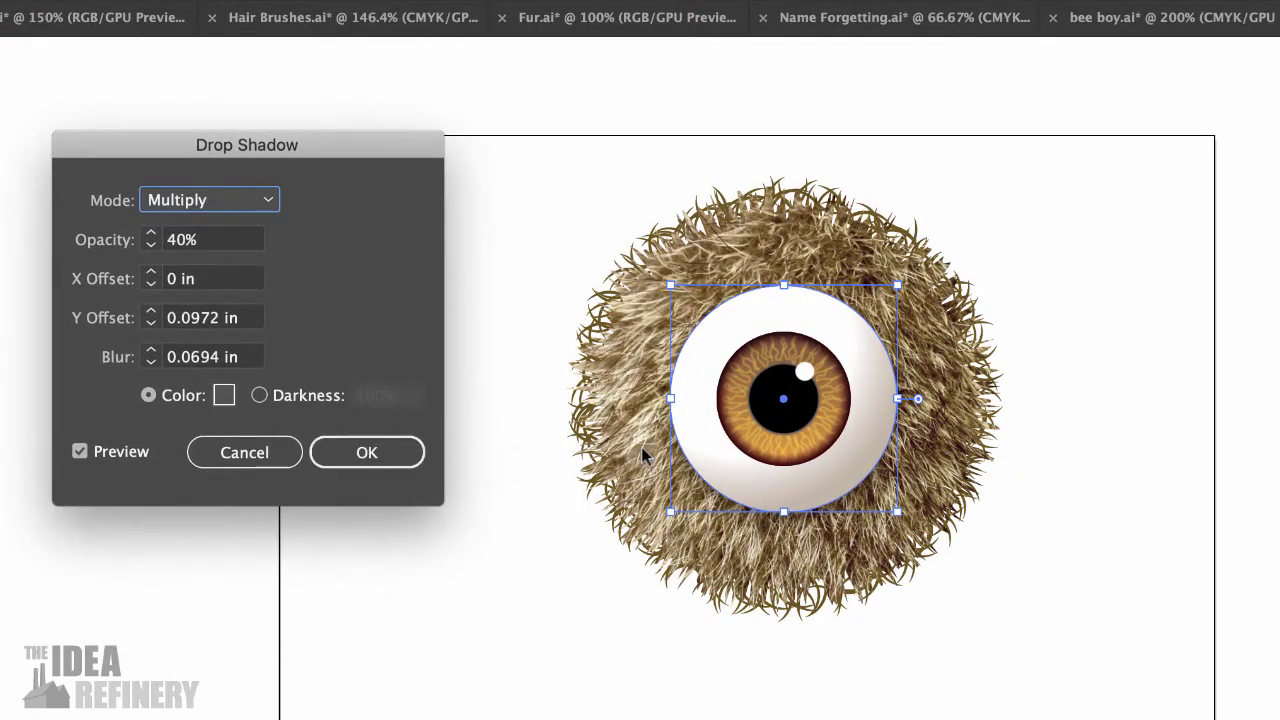
click(374, 462)
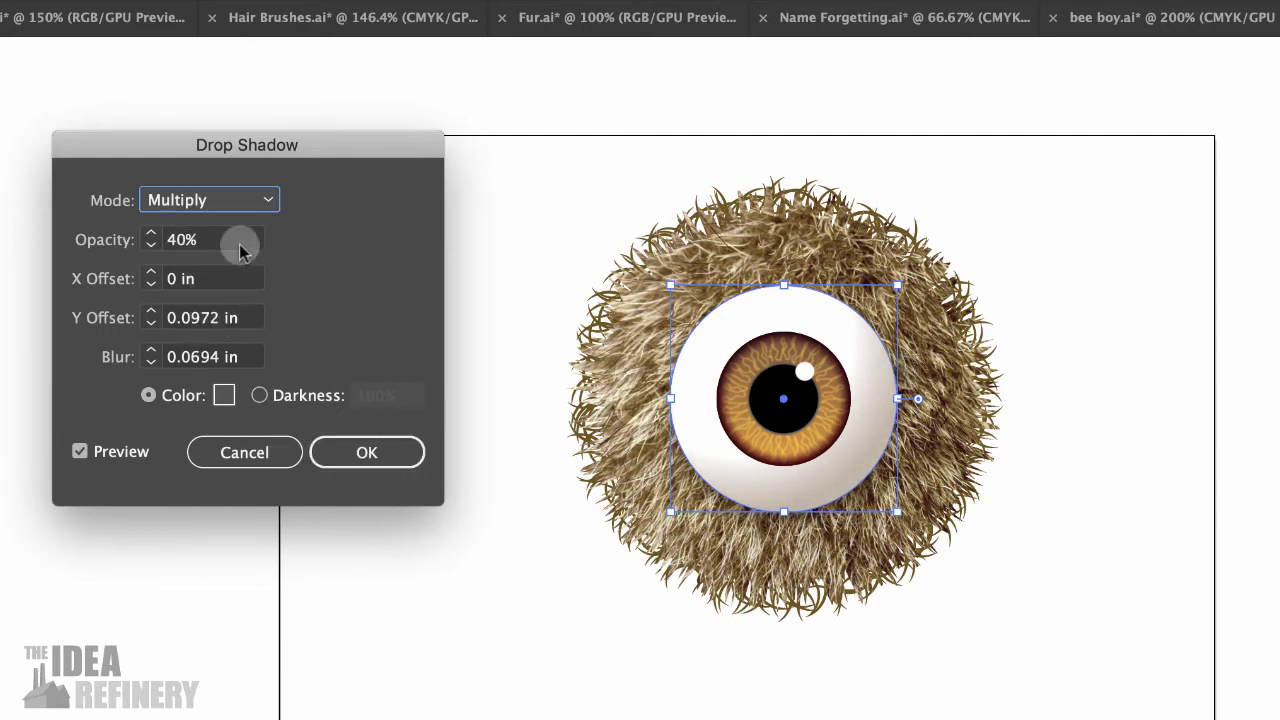
click(151, 233)
drag(150, 237, 151, 266)
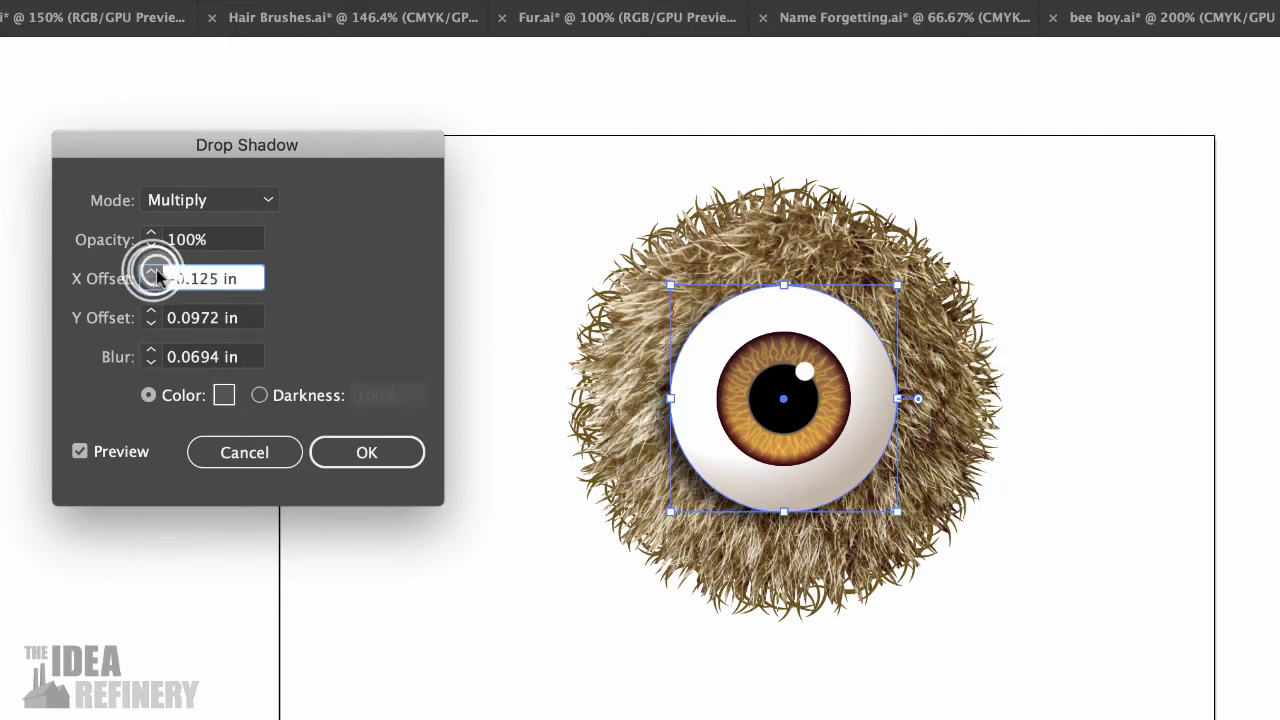
drag(152, 320, 145, 314)
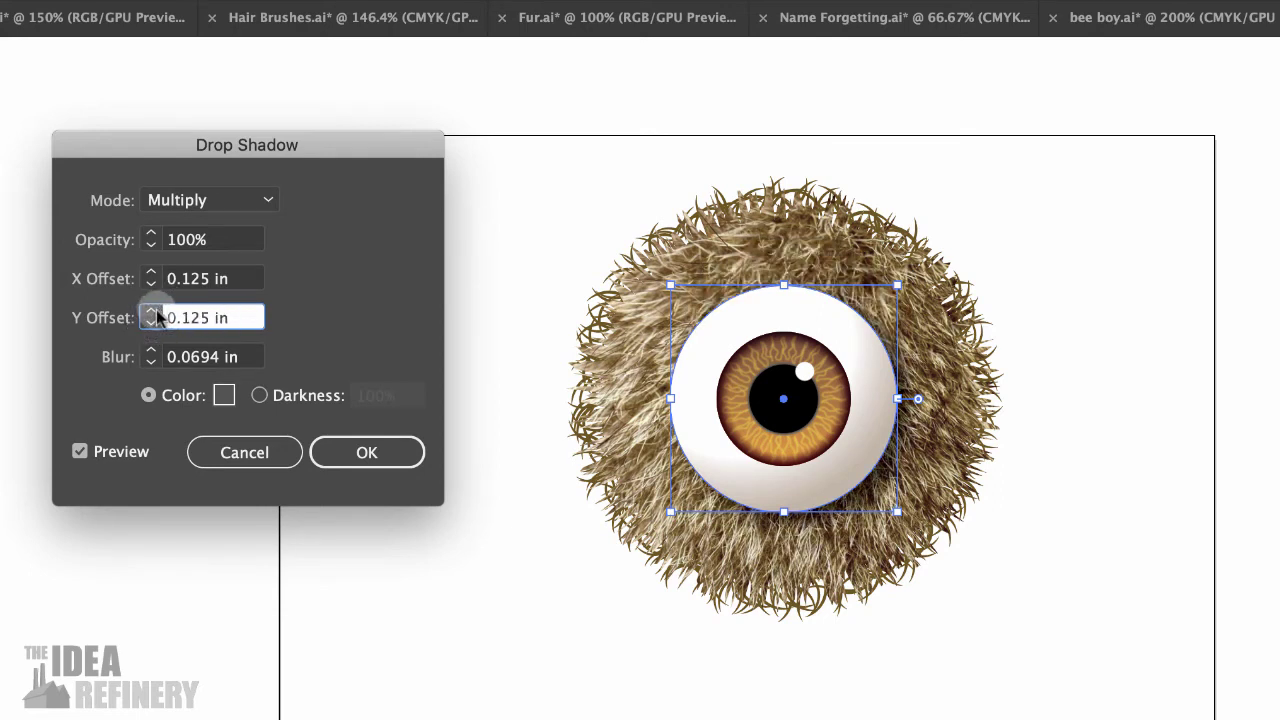
click(151, 284)
click(380, 452)
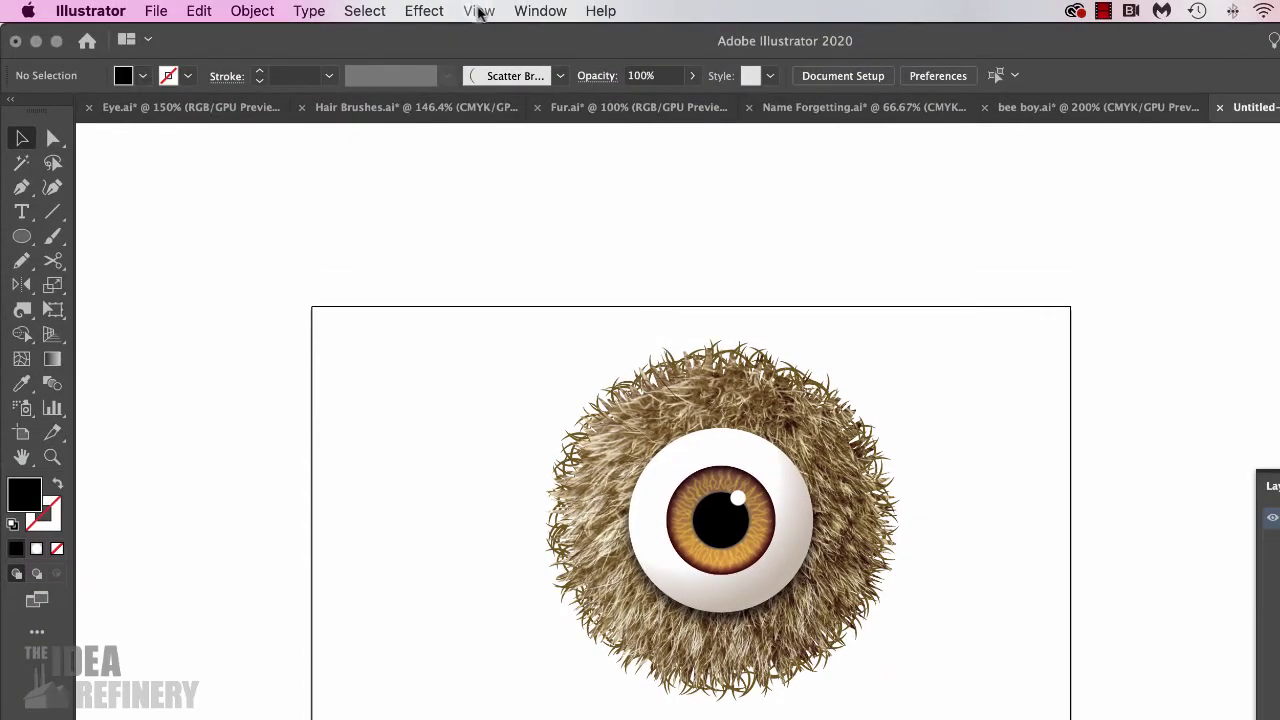
Hide the artboards so only the artwork shows on the canvas.
click(480, 12)
click(500, 18)
click(476, 10)
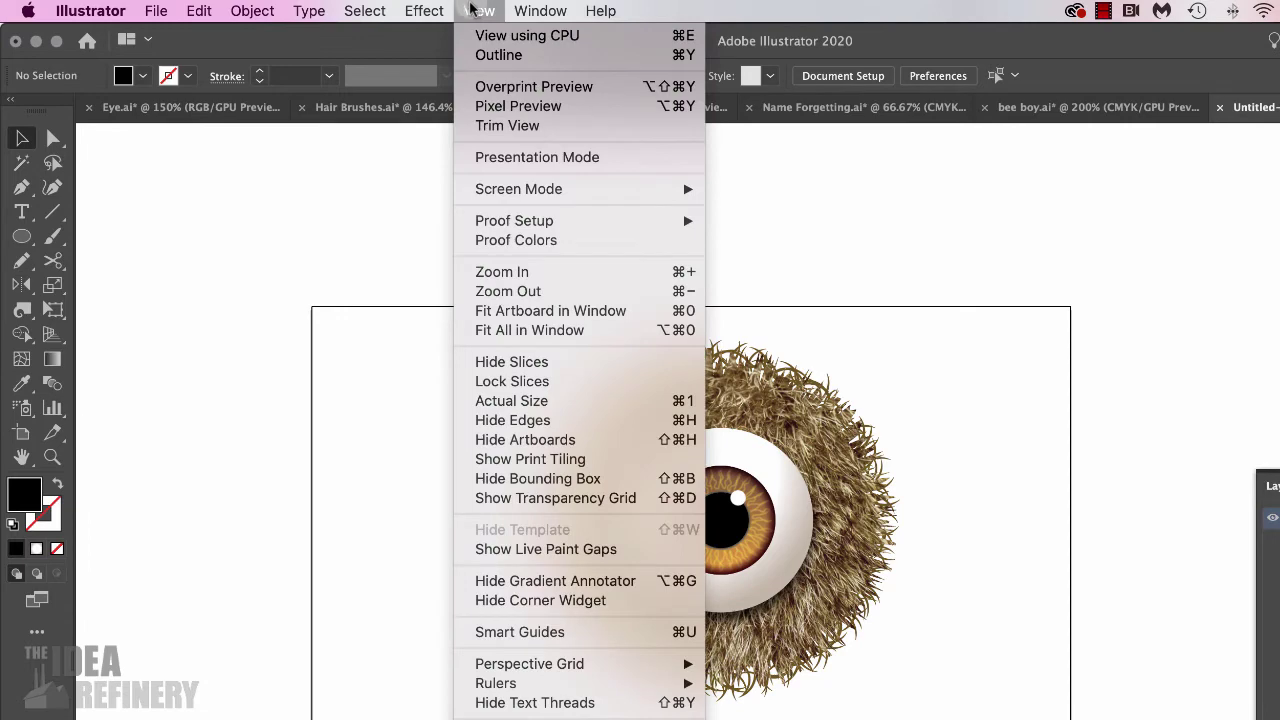
click(527, 439)
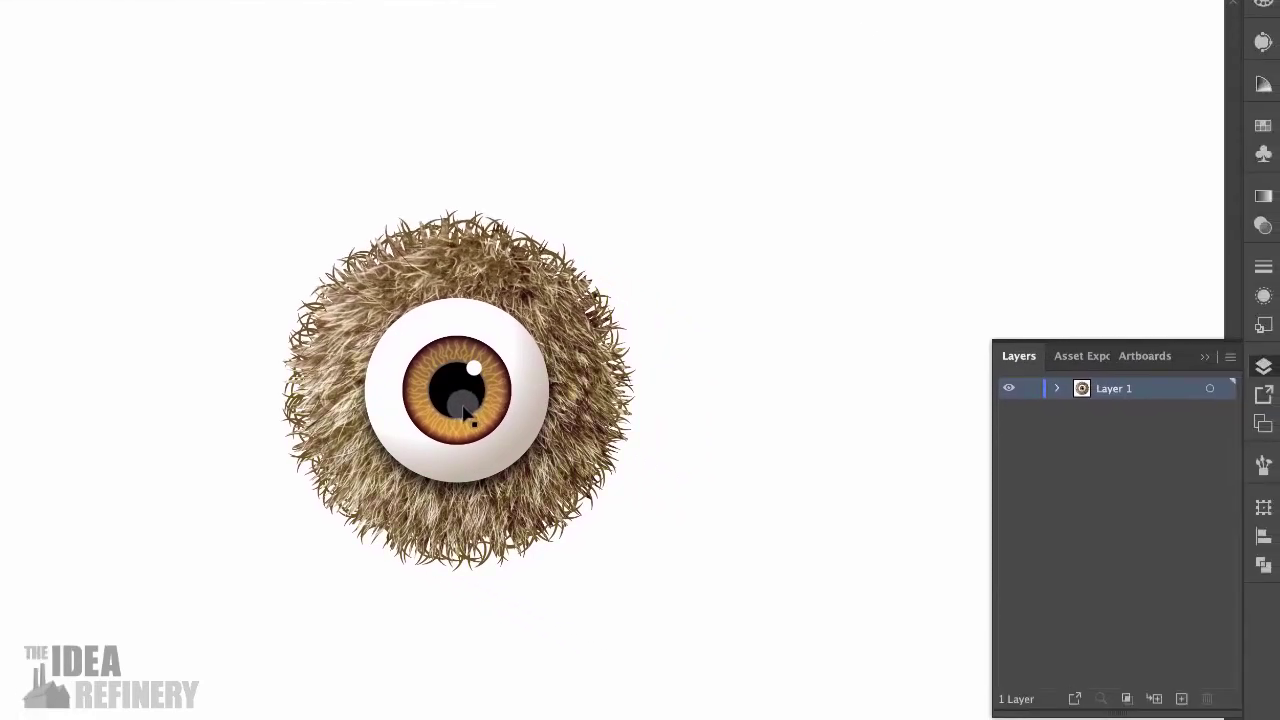
Put the iris and eyeball on a new locked layer above the fur and make Layer 1 active.
click(463, 412)
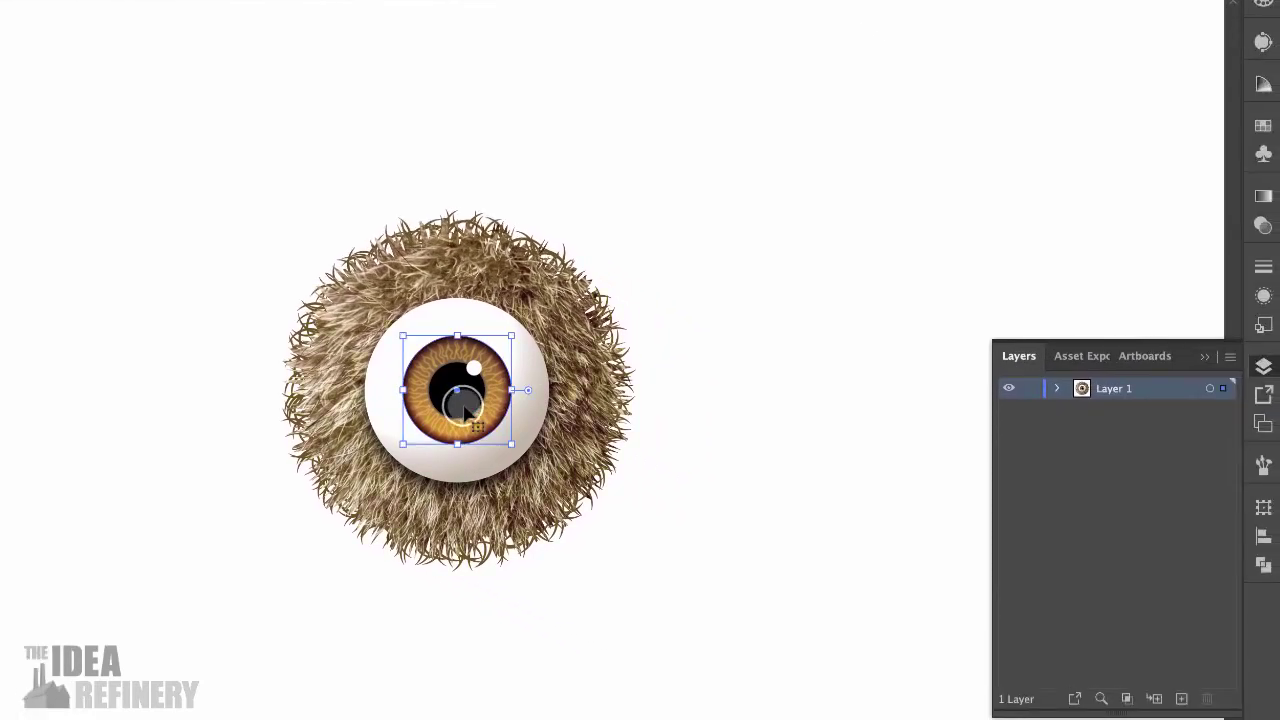
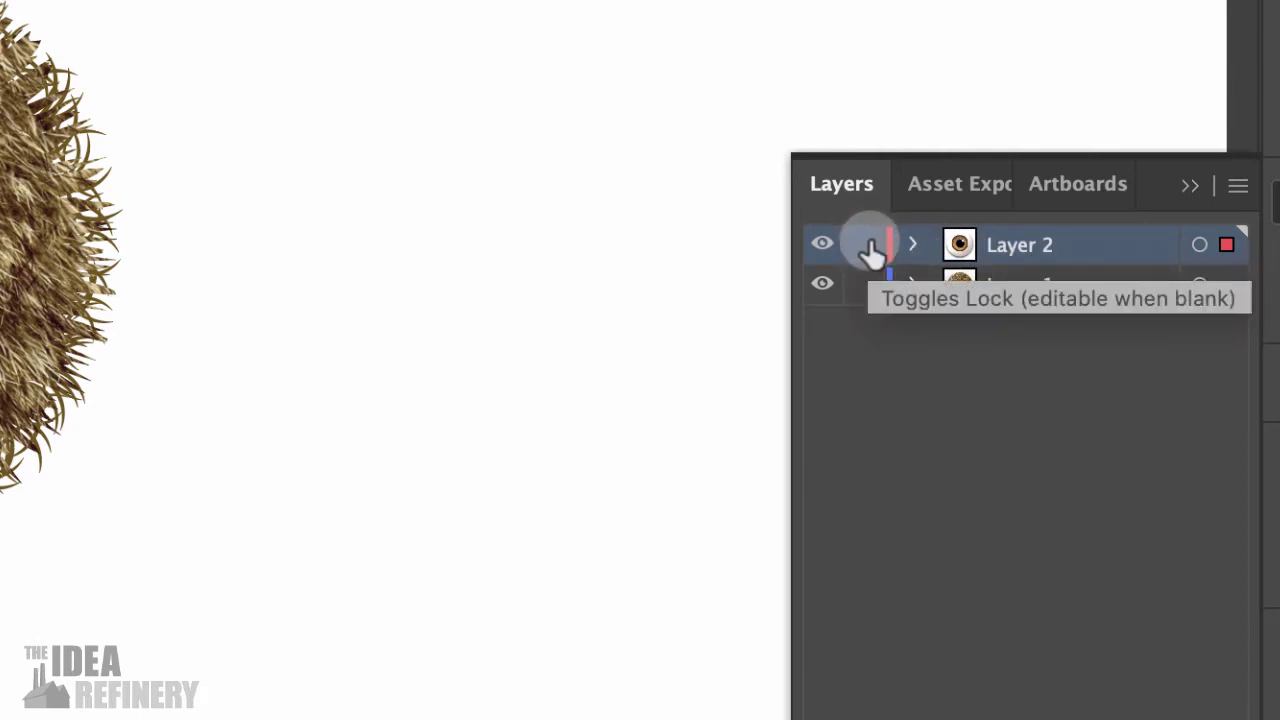
click(865, 245)
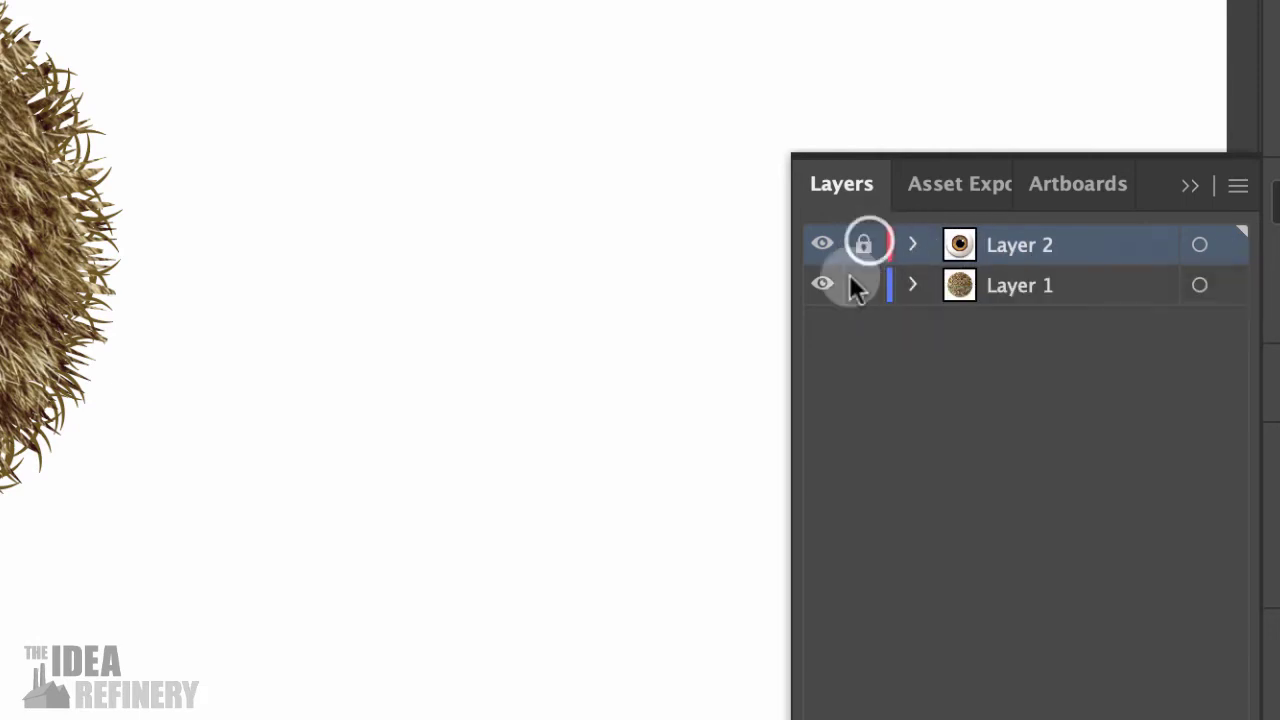
click(1090, 284)
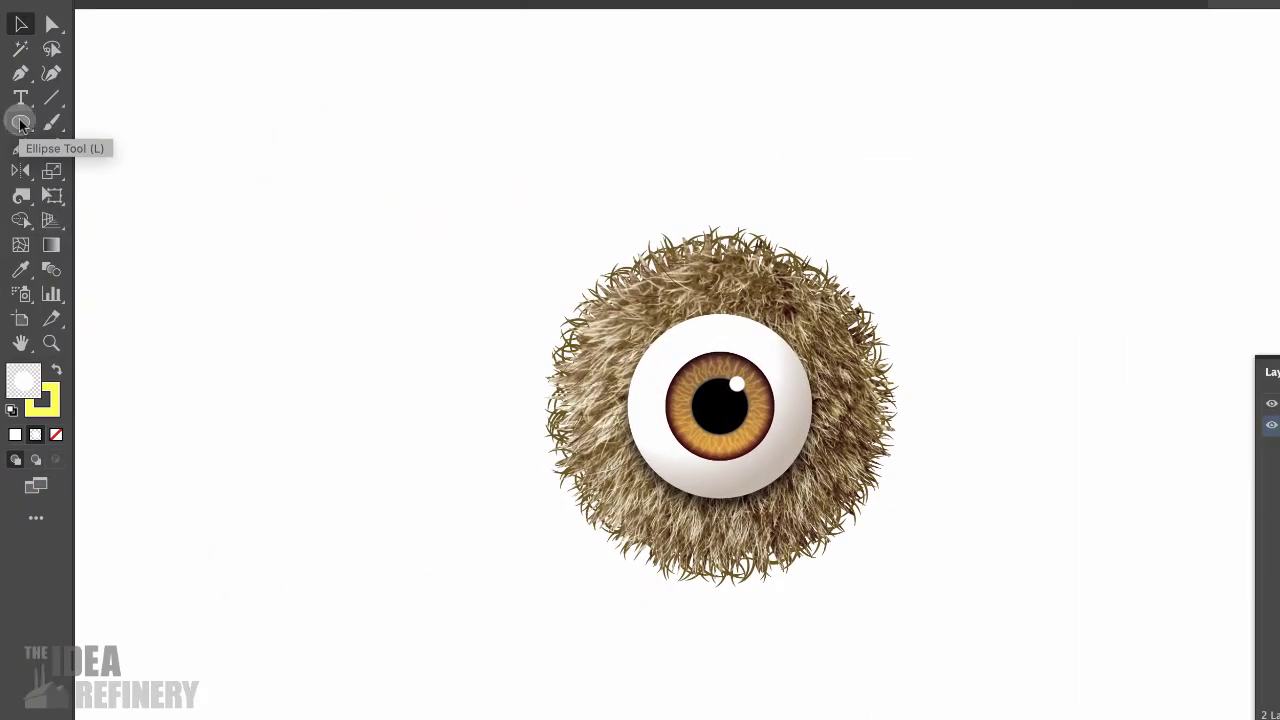
Draw a circle enclosing the whole fur body and fill it with magenta, about C 18, M 85, Y 0, K 0.
click(20, 122)
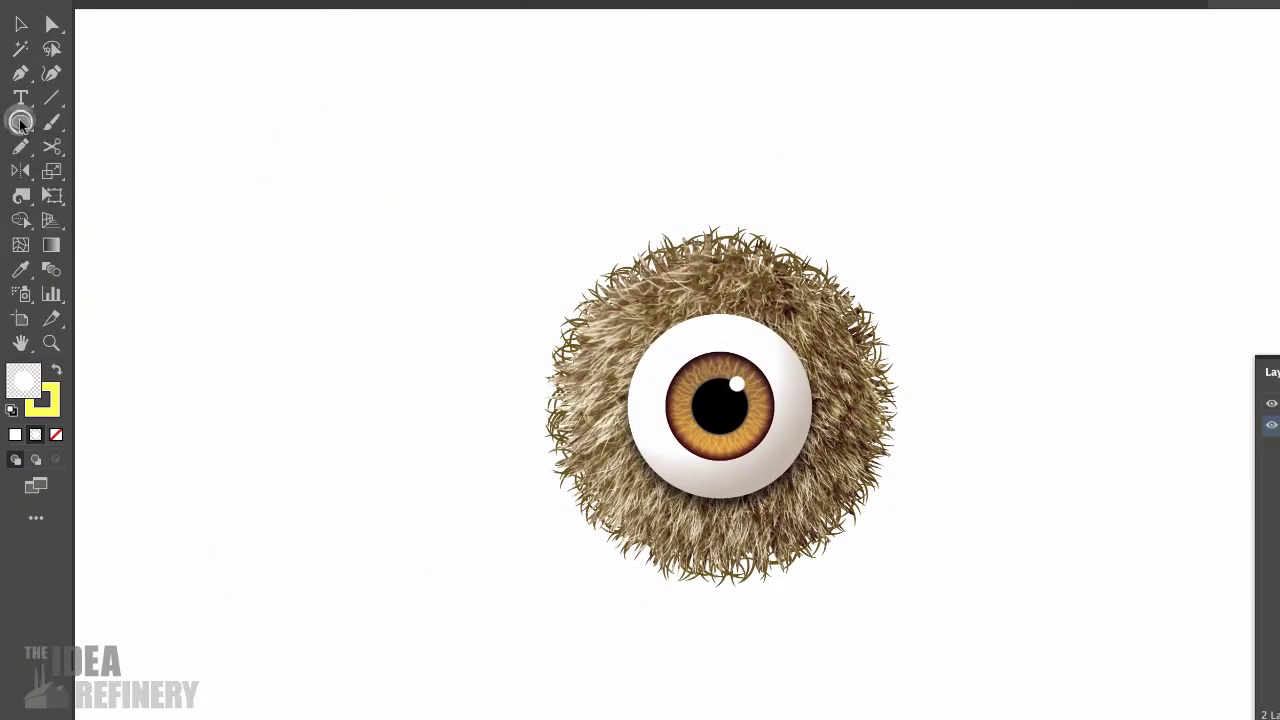
drag(531, 227, 905, 589)
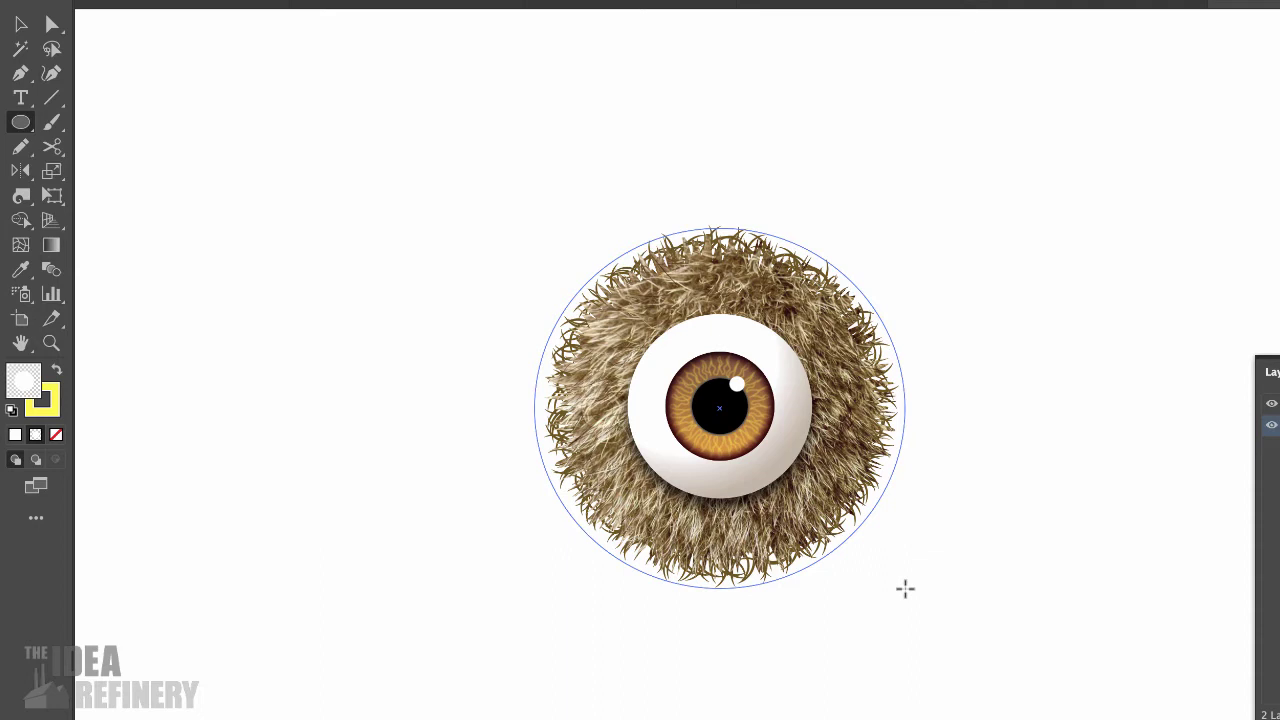
drag(905, 589, 905, 589)
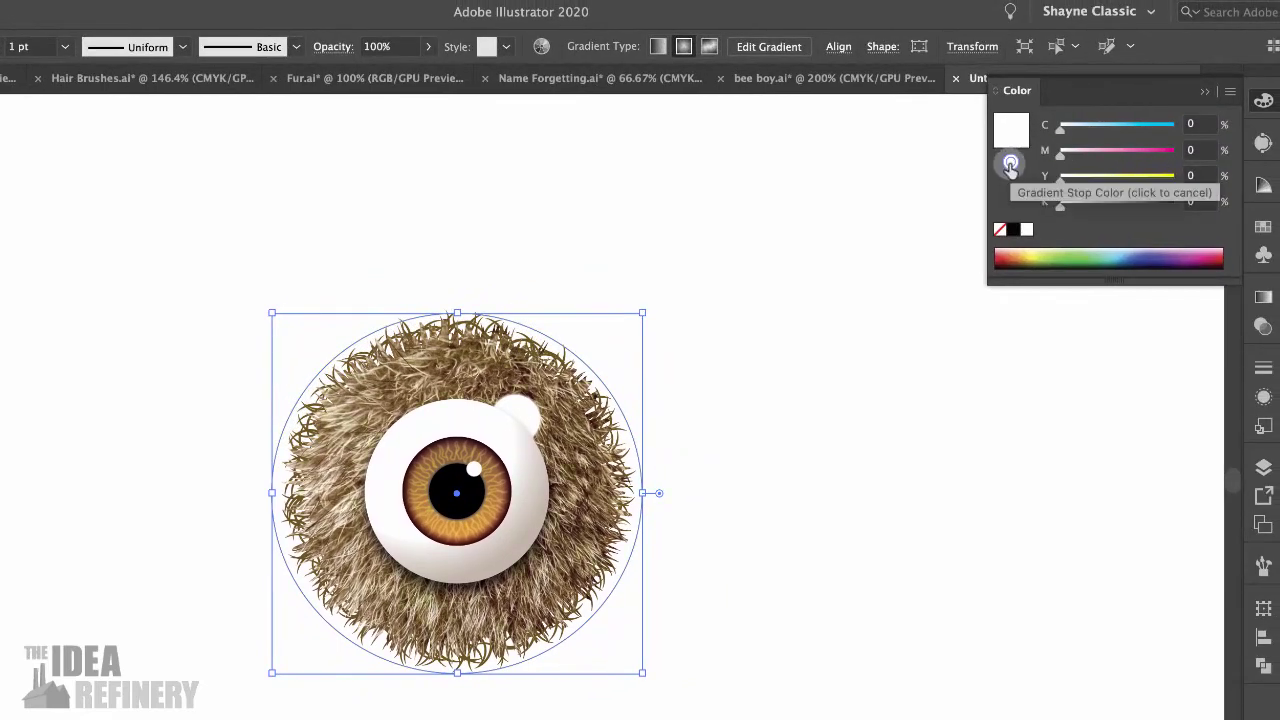
click(1010, 164)
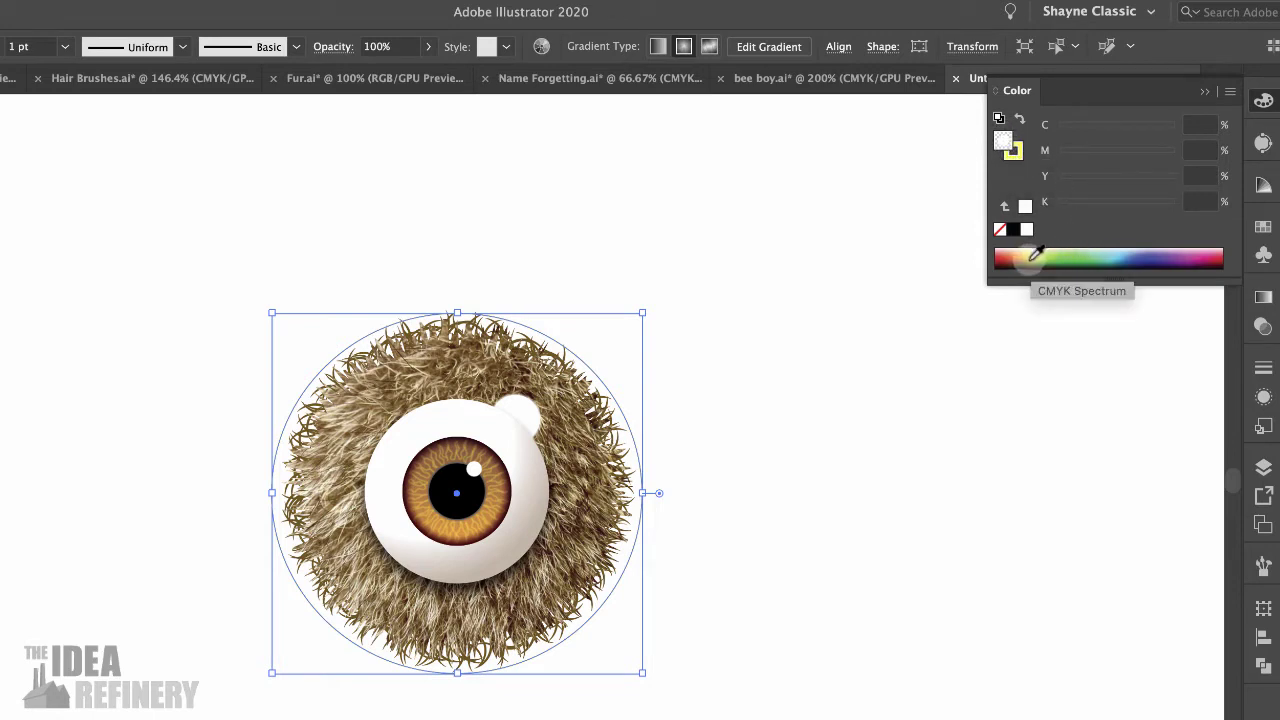
click(1188, 256)
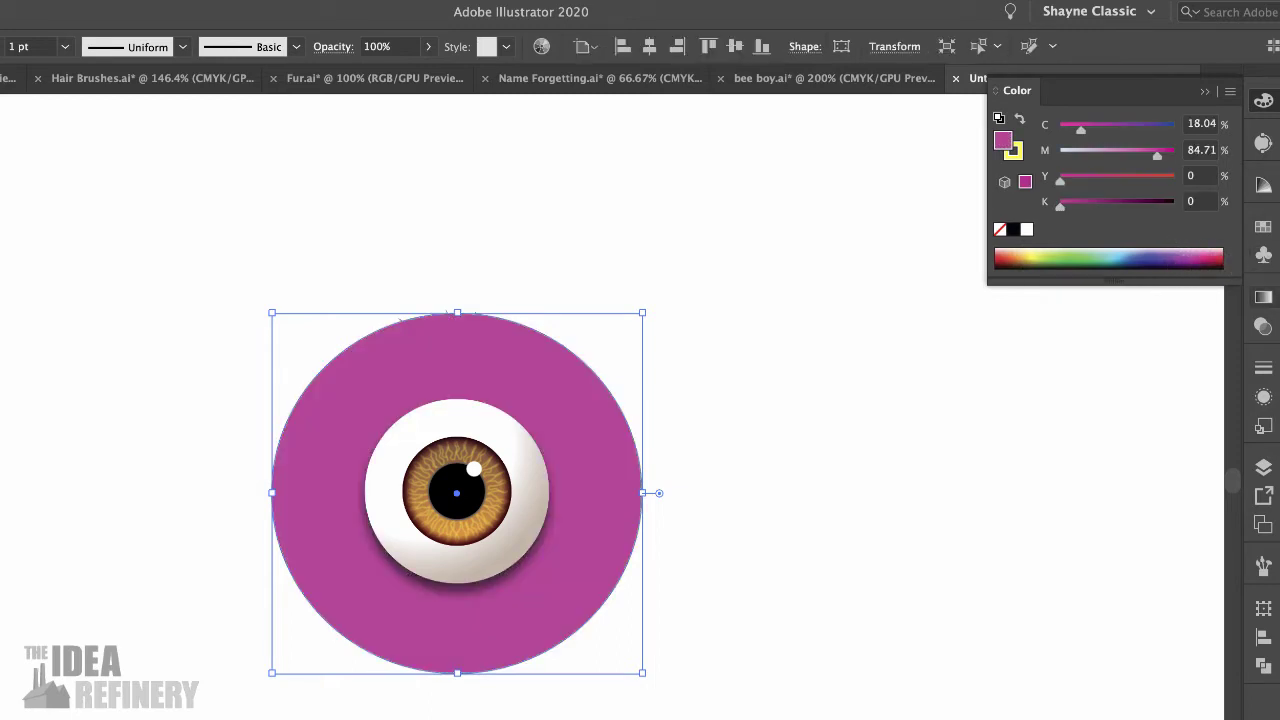
Turn the large circle's fill into a radial gradient with the magenta at both end stops and no white stops.
click(1263, 297)
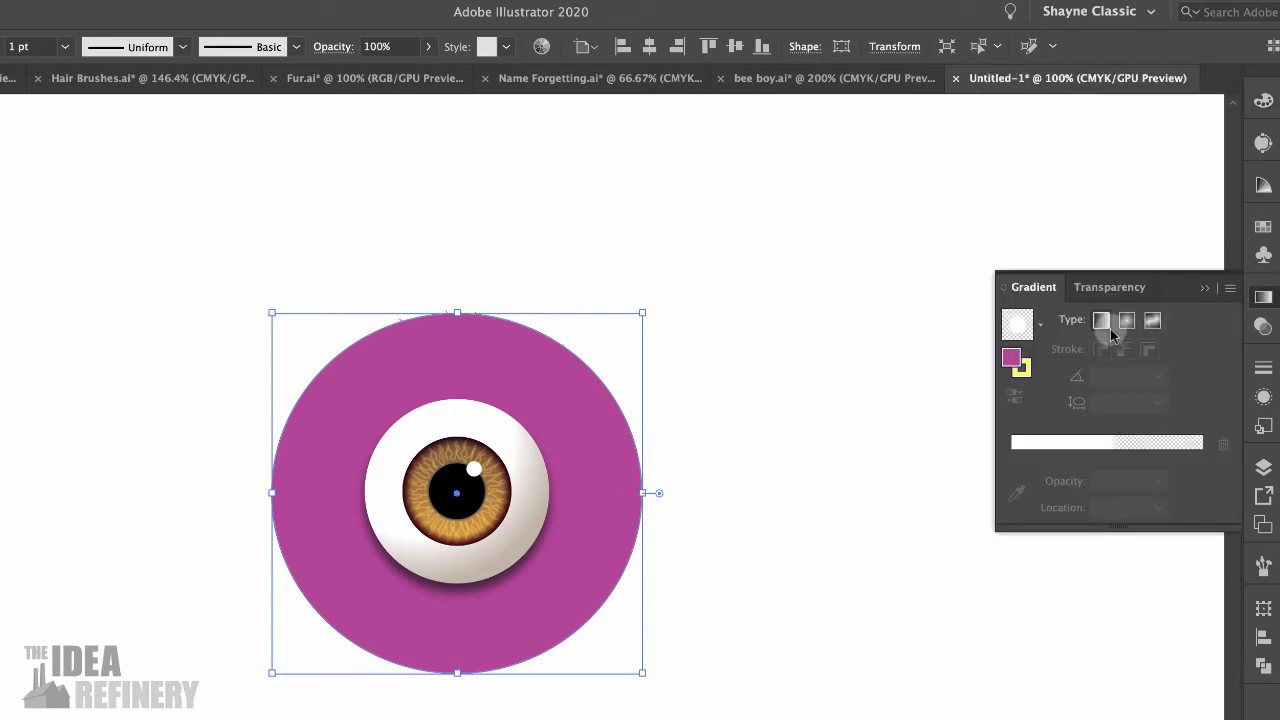
drag(1017, 365, 1059, 462)
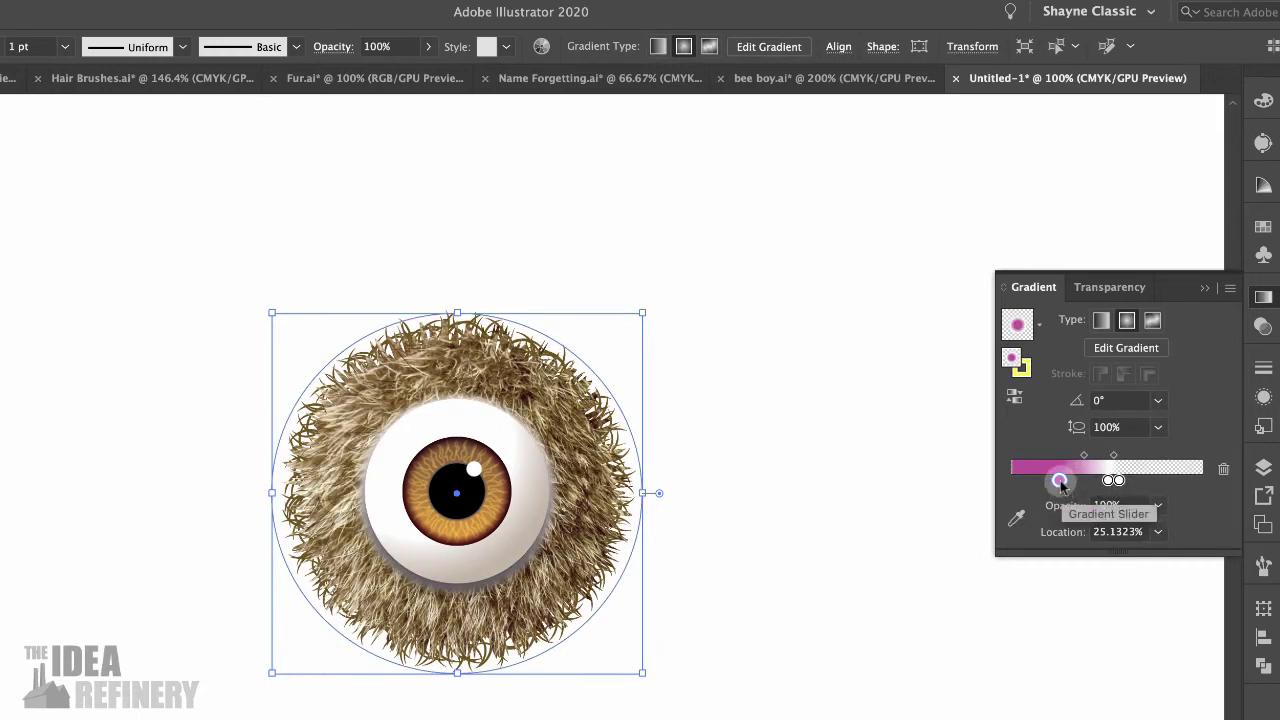
drag(1062, 484, 1210, 498)
drag(1108, 481, 1100, 540)
drag(1059, 480, 1012, 481)
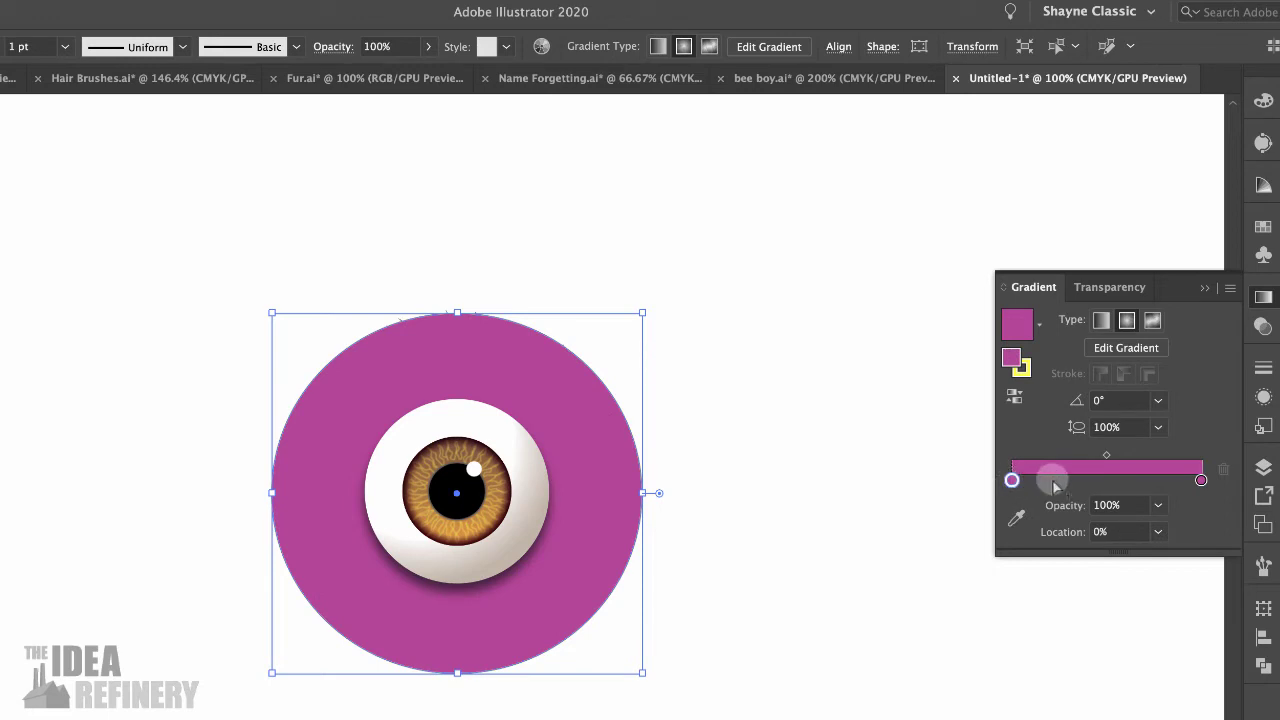
Recolor the gradient's end stop purple with C 51, M 90, Y 0, K 0.
double_click(1201, 481)
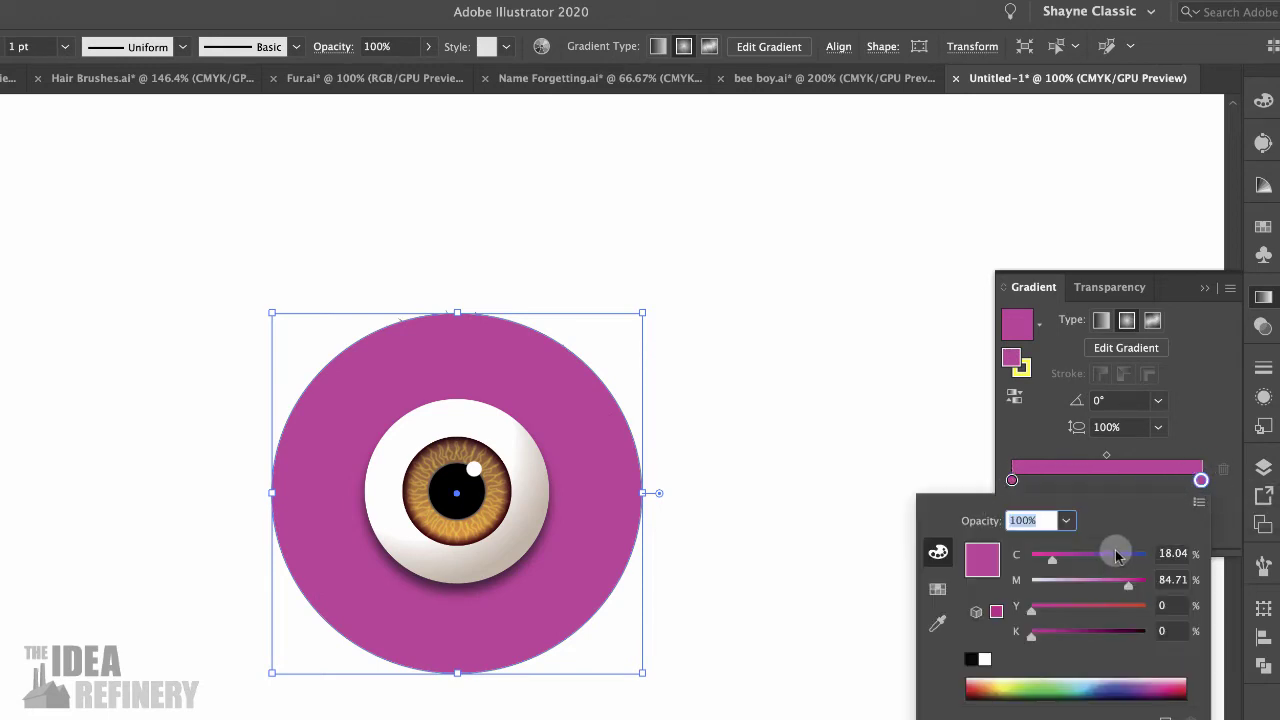
drag(1053, 565, 1089, 560)
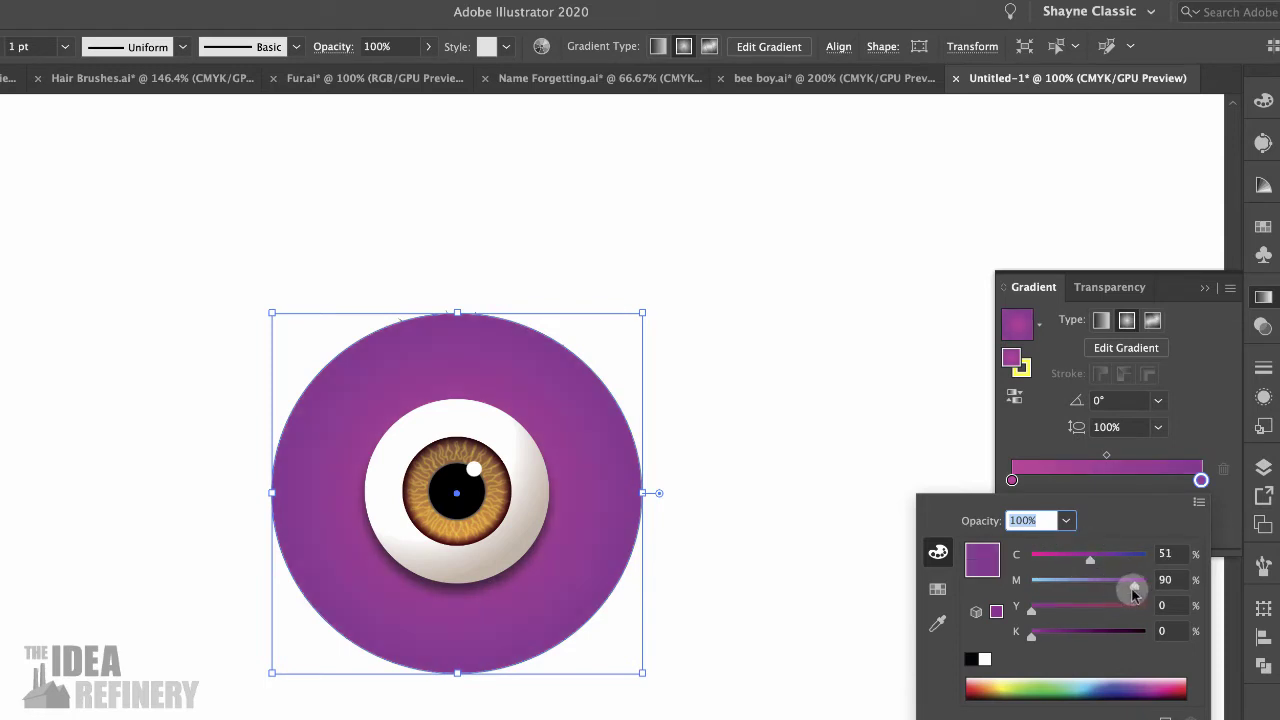
key(Return)
Make the large circle's gradient linear and move its magenta stop to about 45%.
click(1101, 320)
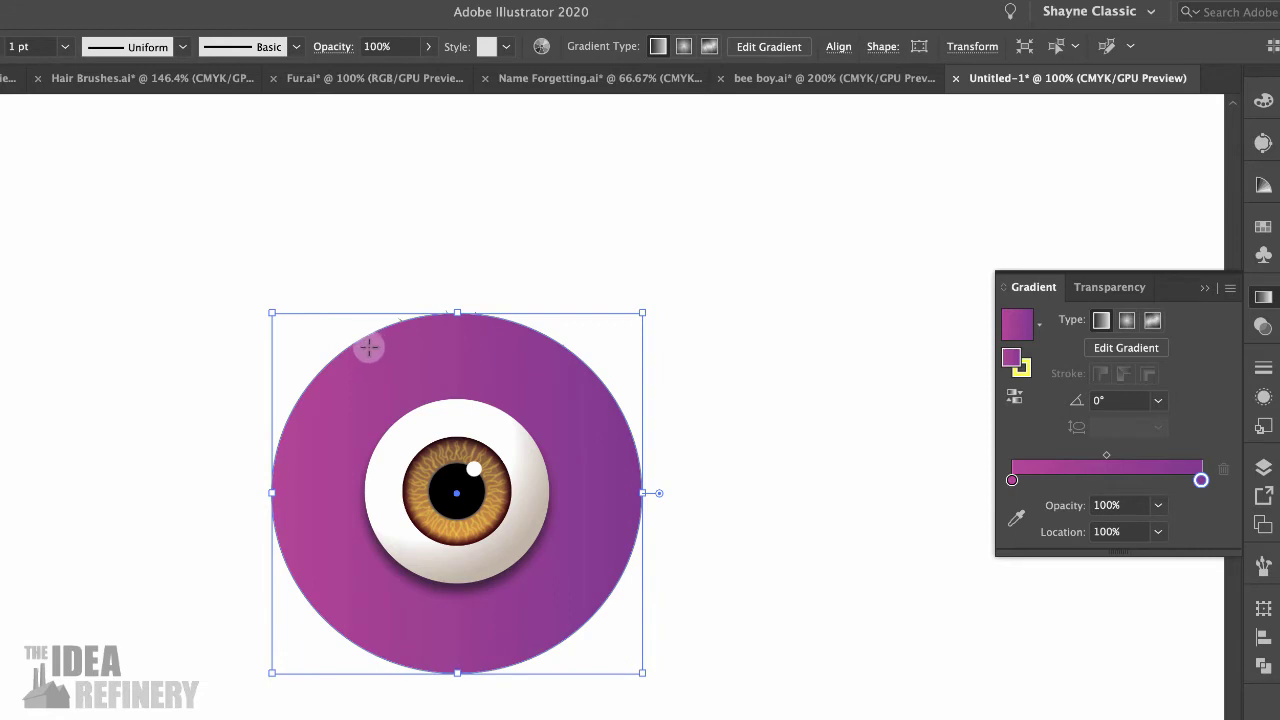
click(1012, 480)
drag(1014, 484, 1097, 482)
click(1092, 482)
click(1200, 481)
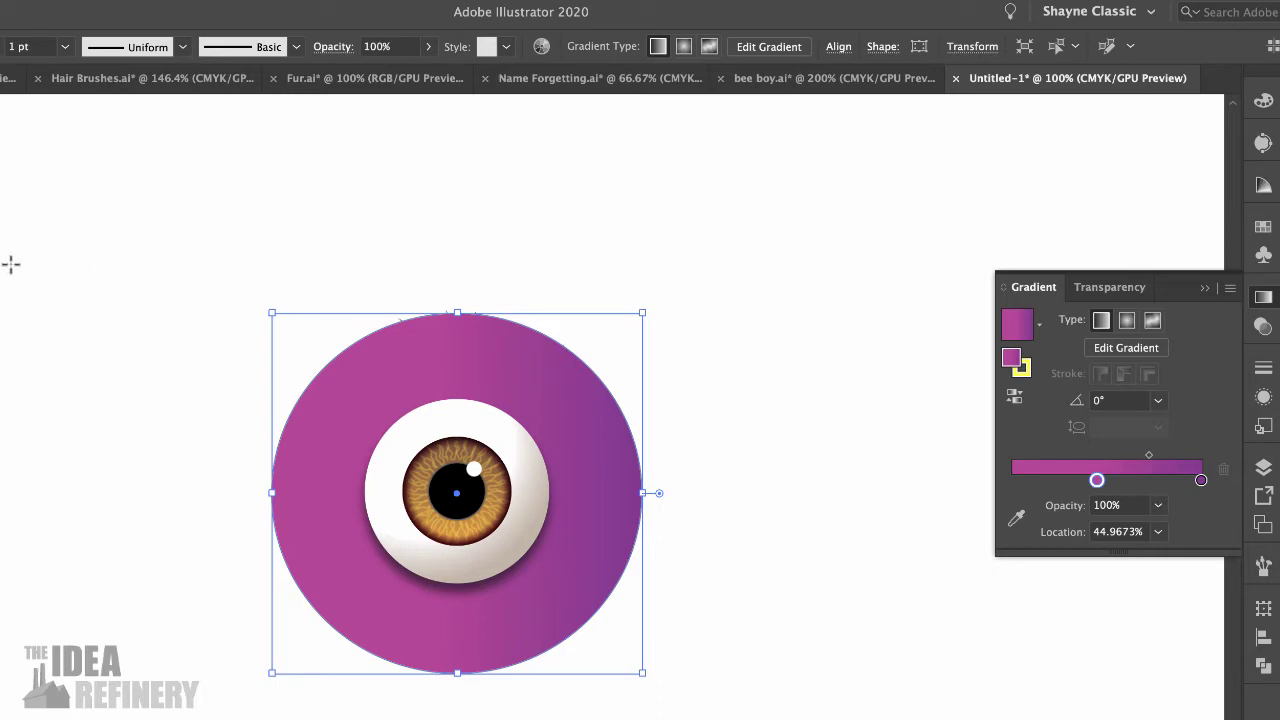
Angle the linear gradient to about -63.5° across the circle, with the purple ending at the lower right.
click(1127, 348)
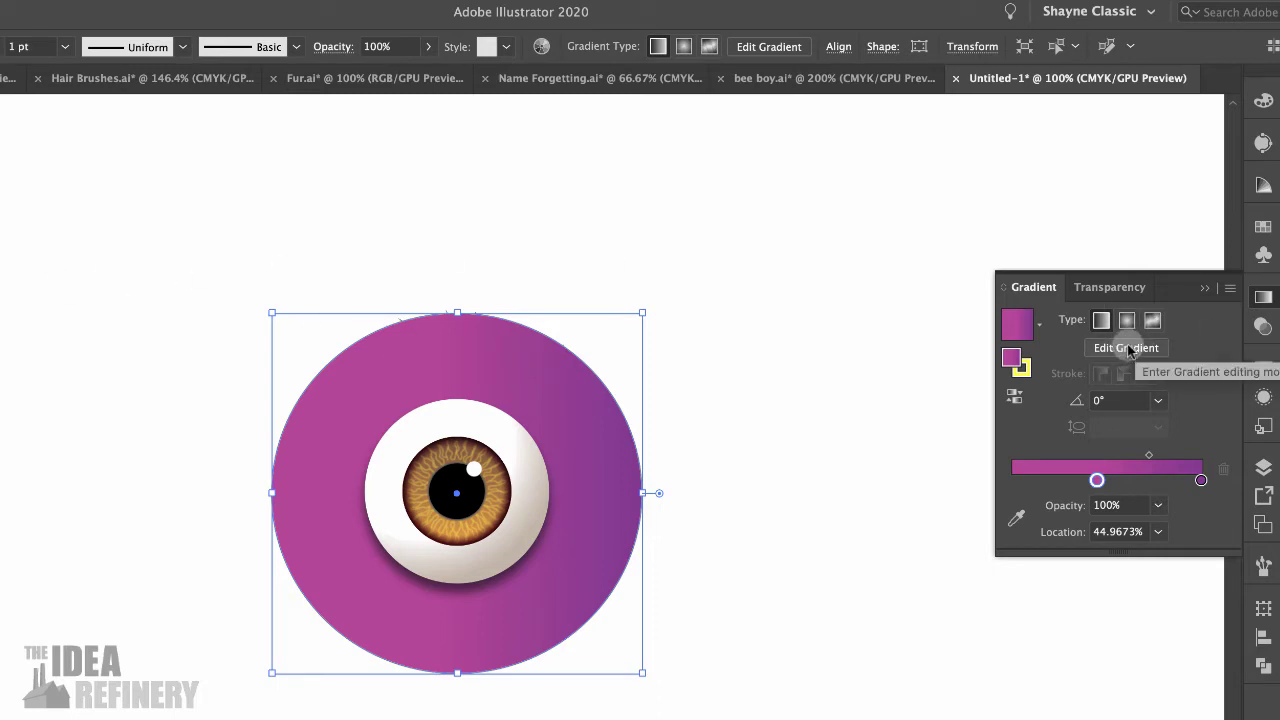
mouse_move(376, 328)
mouse_down()
mouse_move(491, 543)
mouse_move(490, 592)
mouse_move(543, 662)
mouse_up()
key(v)
click(668, 250)
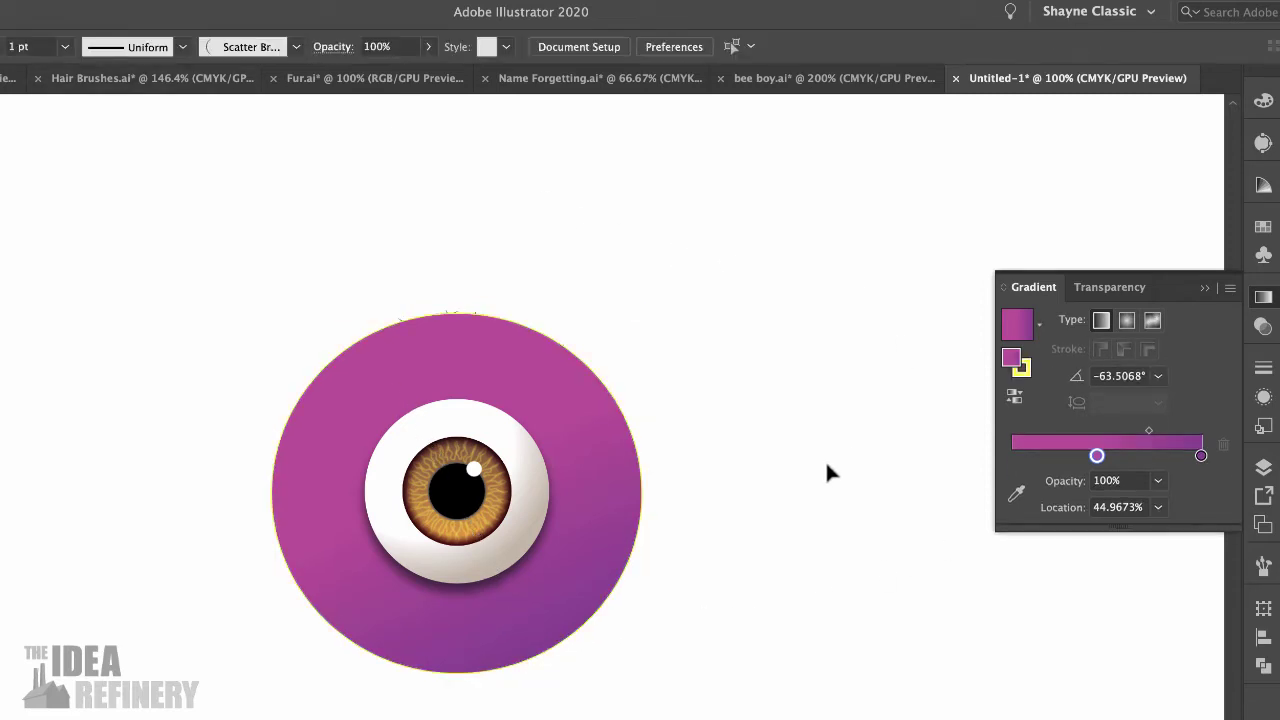
Set the large gradient circle's blend mode to Color so it tints the fur beneath it.
click(604, 506)
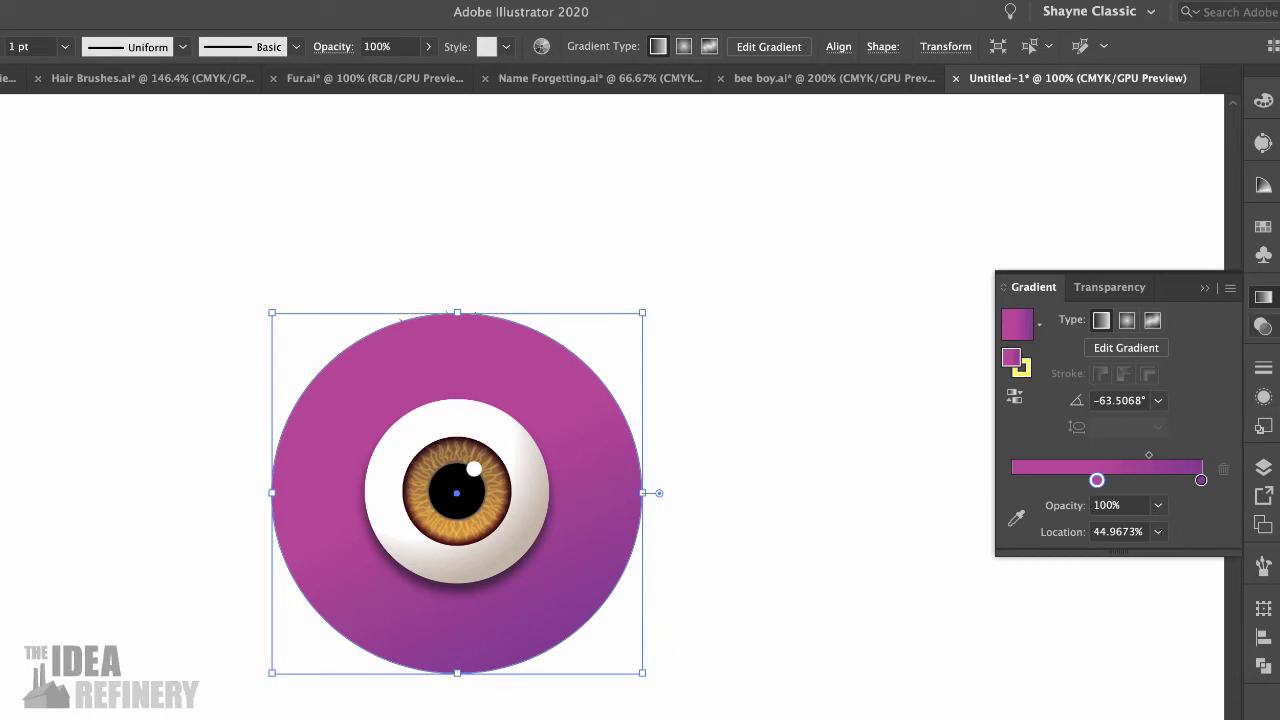
key(super+shift+F10)
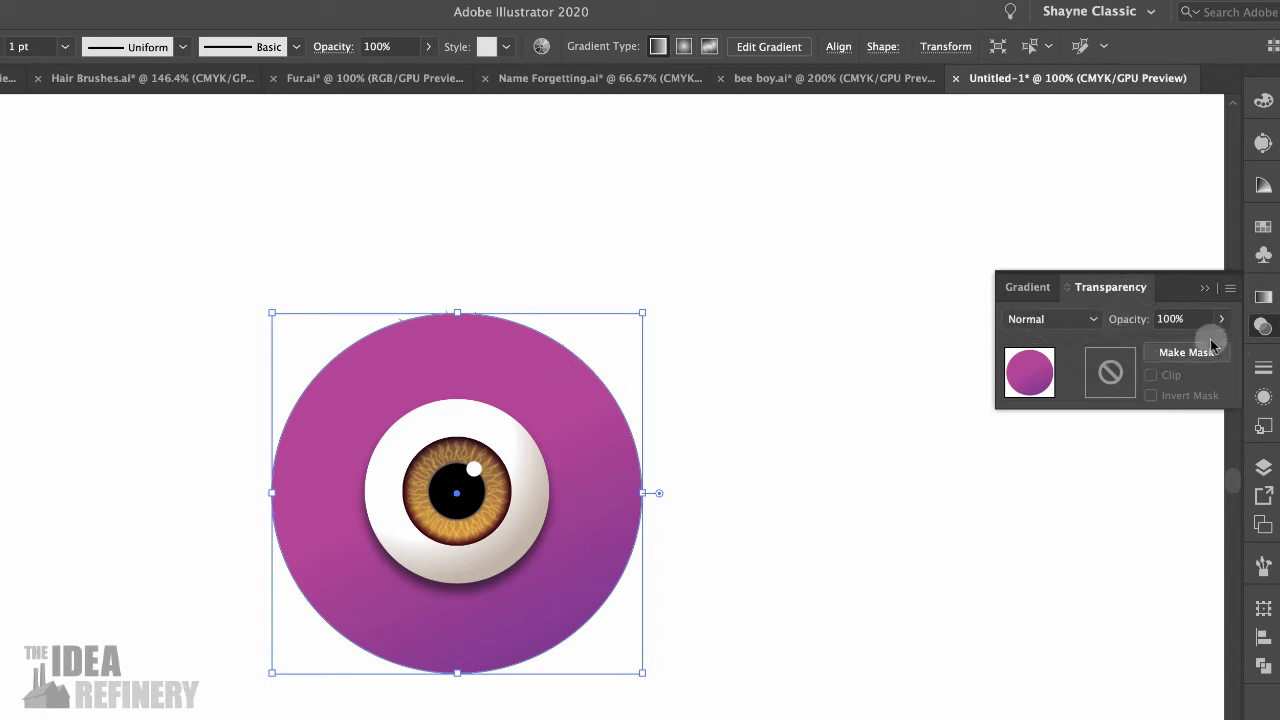
click(1098, 320)
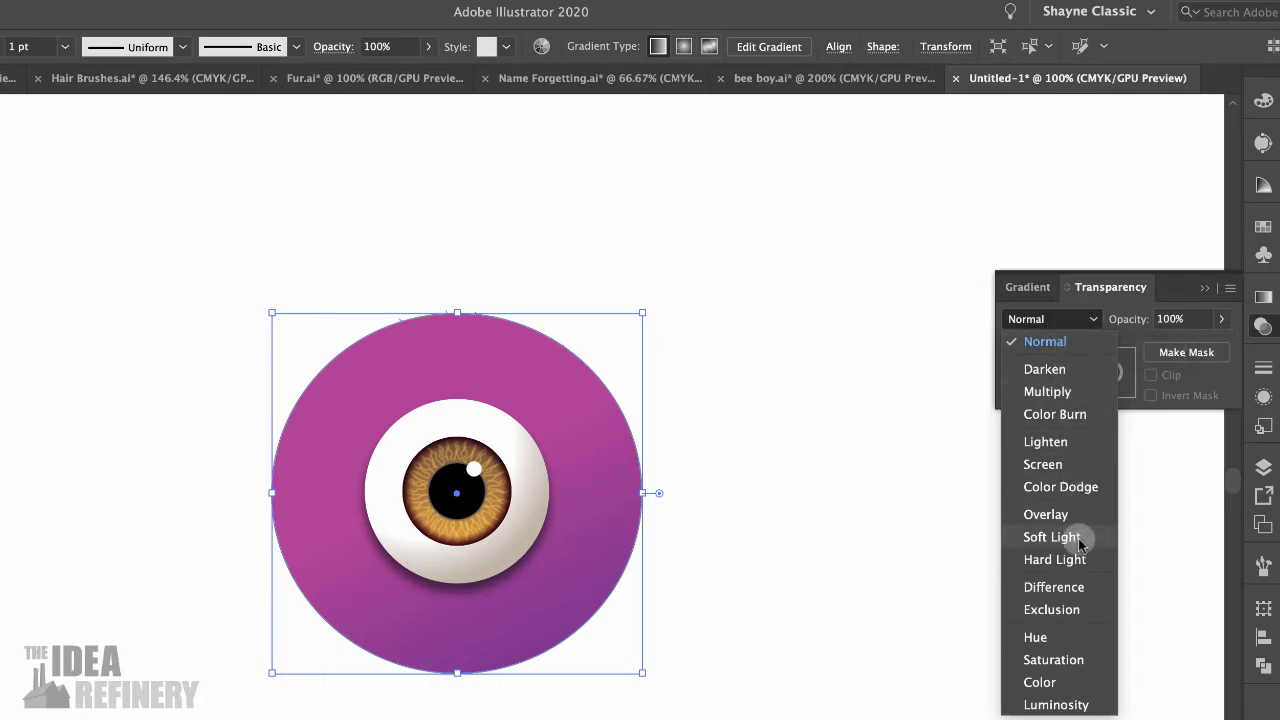
click(1040, 682)
click(789, 432)
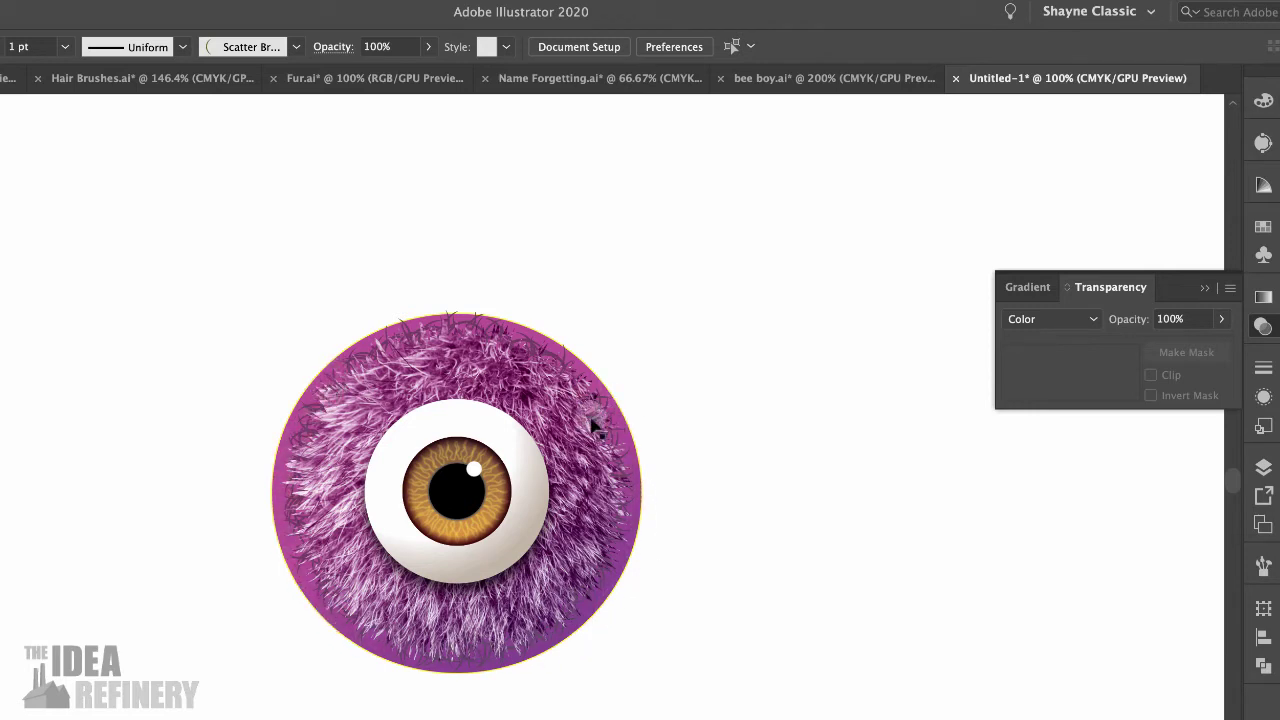
Create a new layer and place it at the bottom of the layer stack, beneath Layer 1.
click(594, 507)
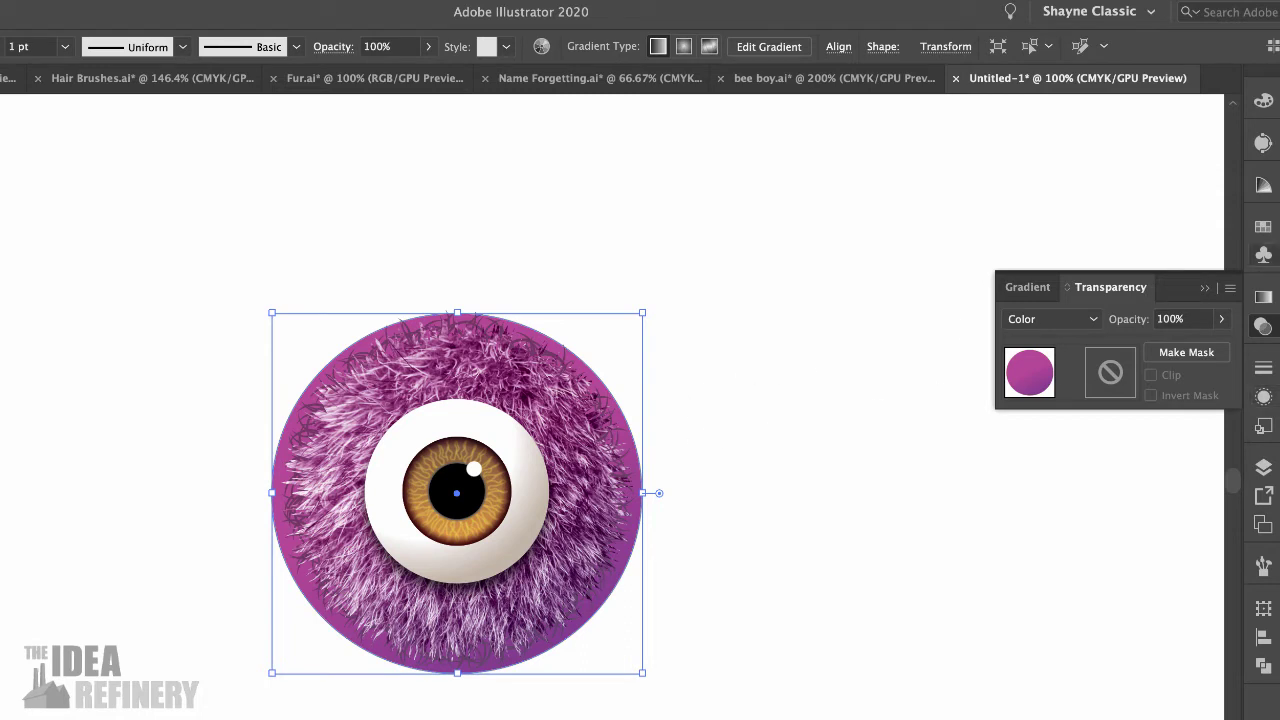
click(1263, 467)
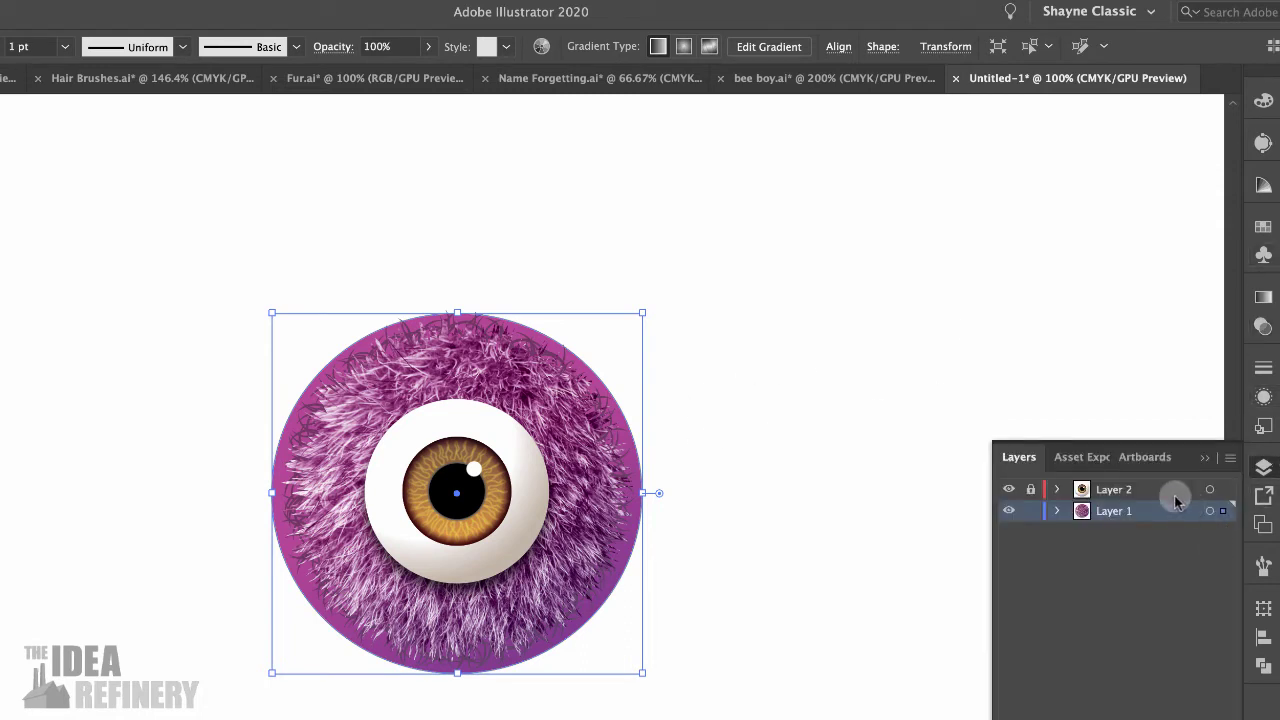
key(super+l)
drag(1152, 508, 1146, 541)
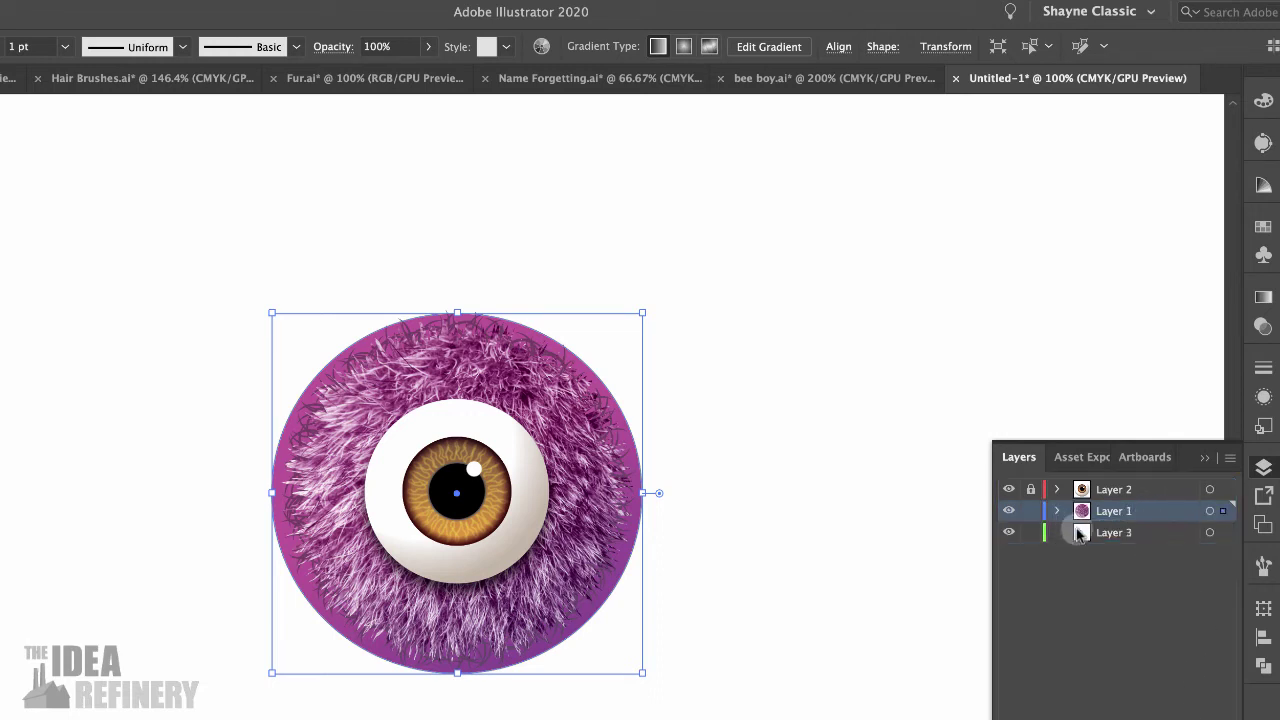
Draw a white rectangle without a stroke on the bottom layer, covering the area behind the whole furry monster.
key(F6)
key(super+shift+a)
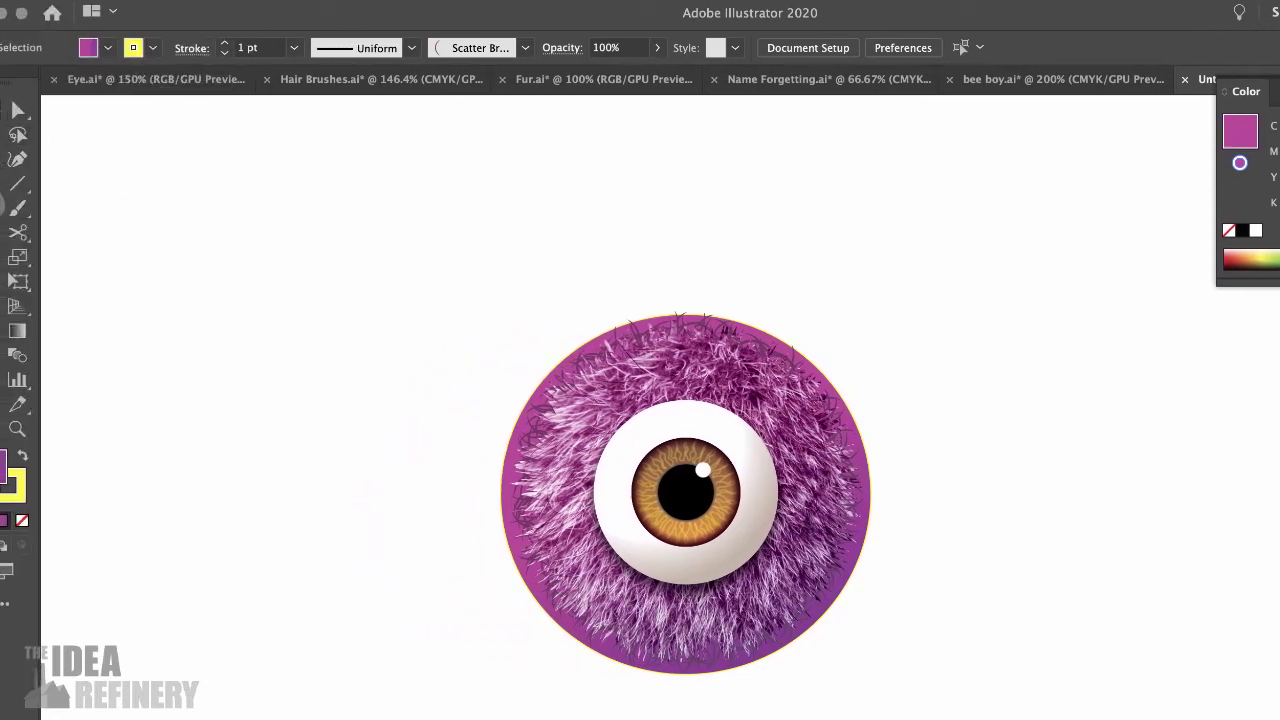
drag(6, 205, 60, 254)
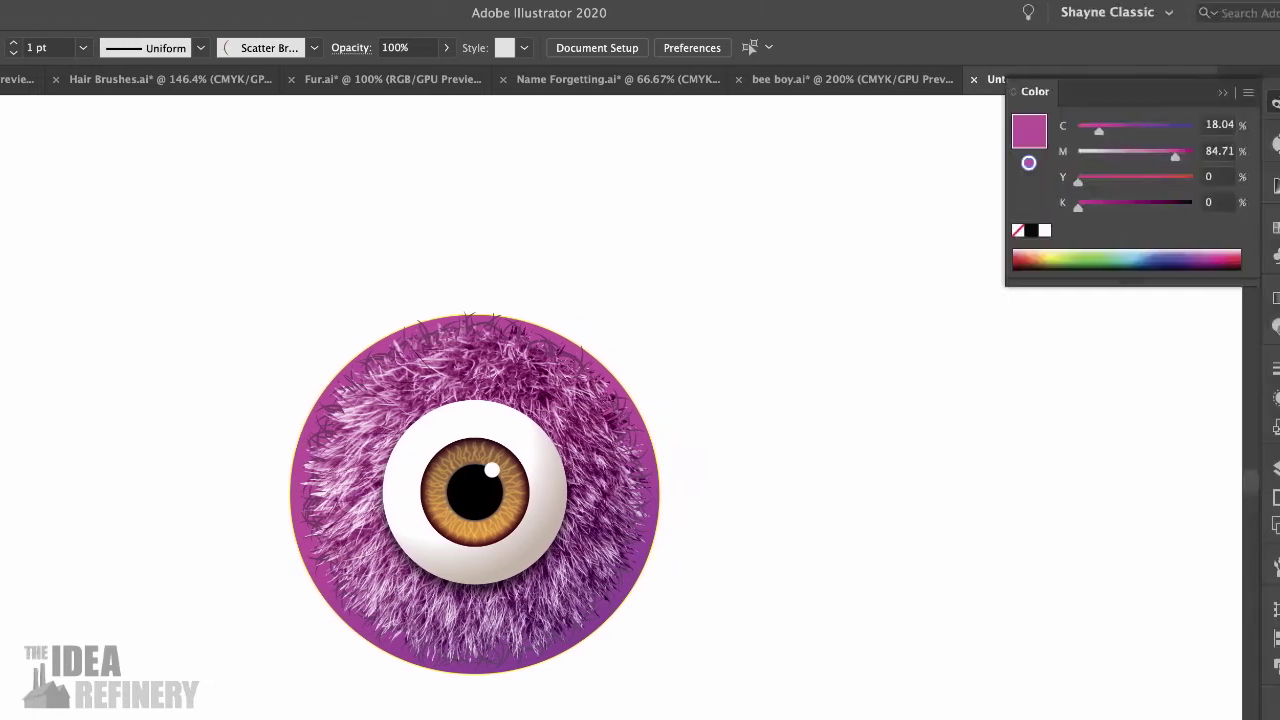
click(1027, 231)
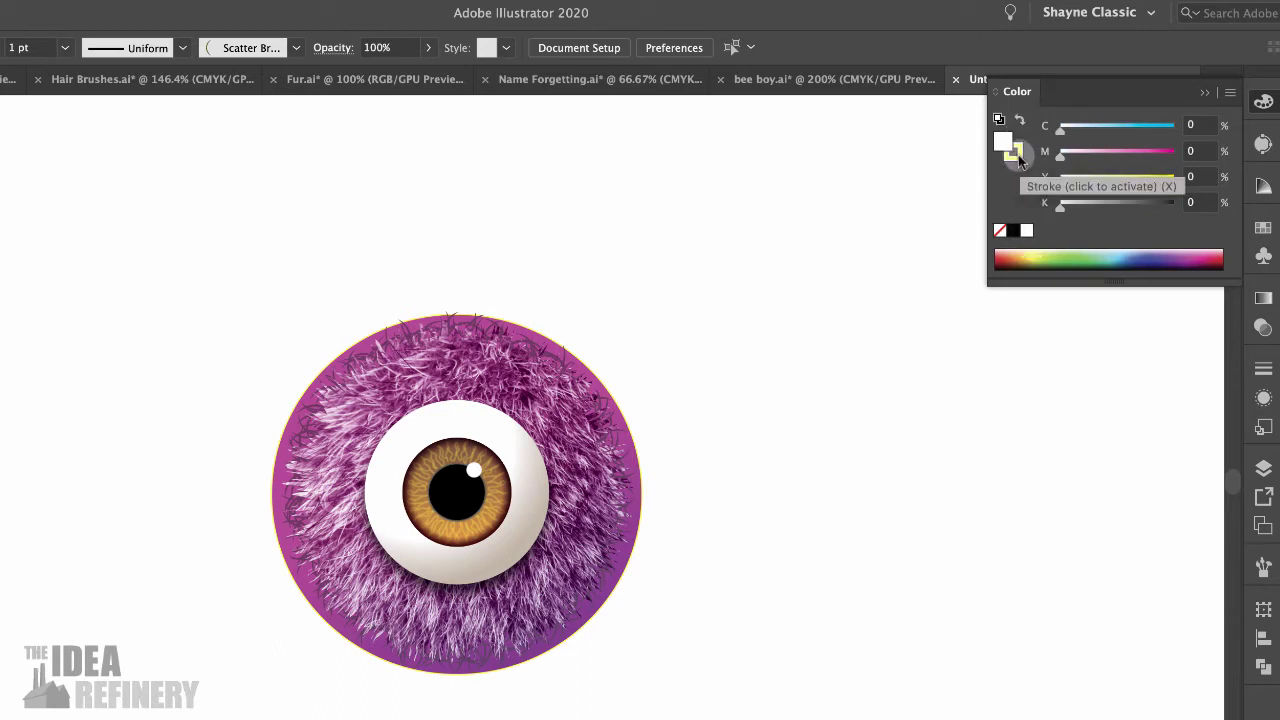
click(1013, 152)
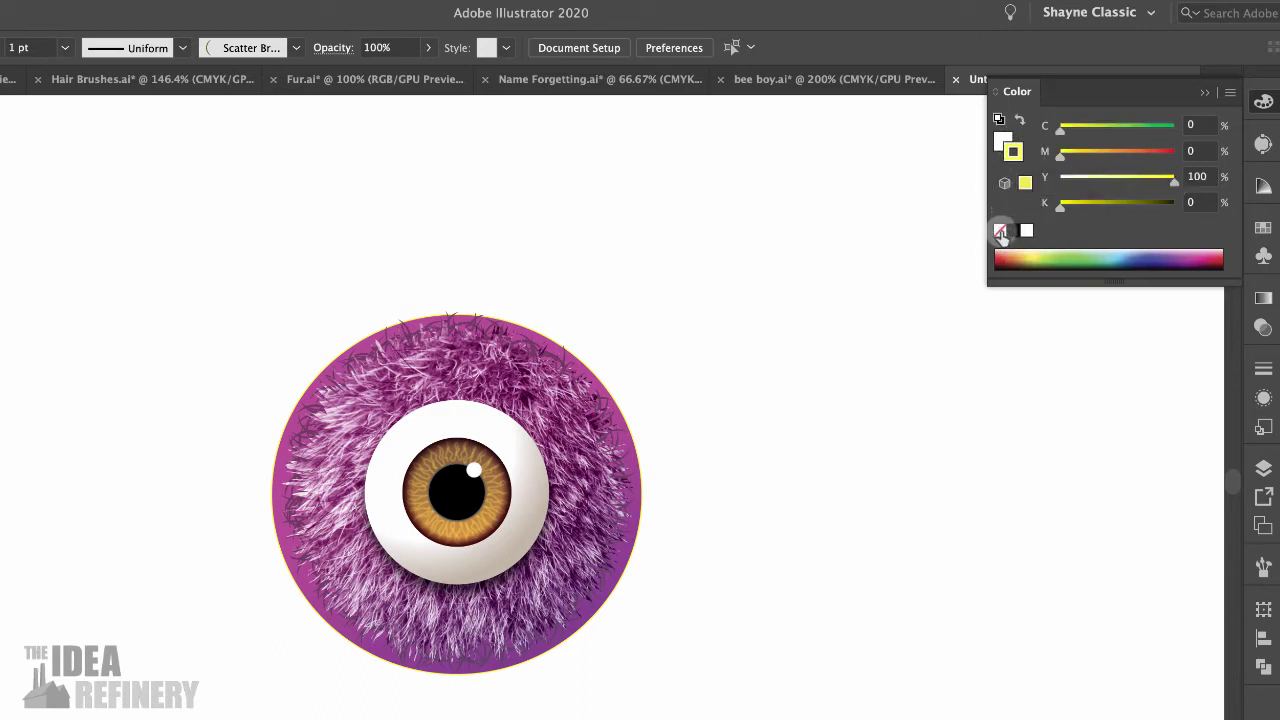
click(1001, 229)
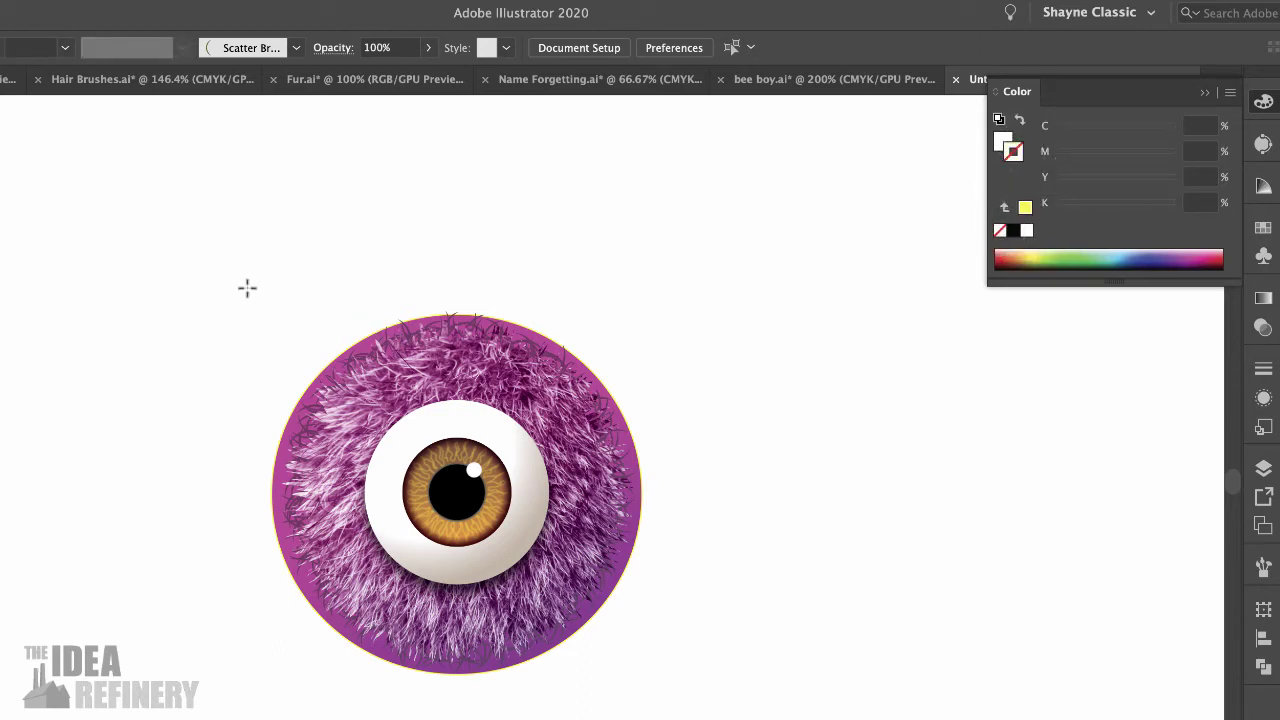
drag(240, 282, 686, 706)
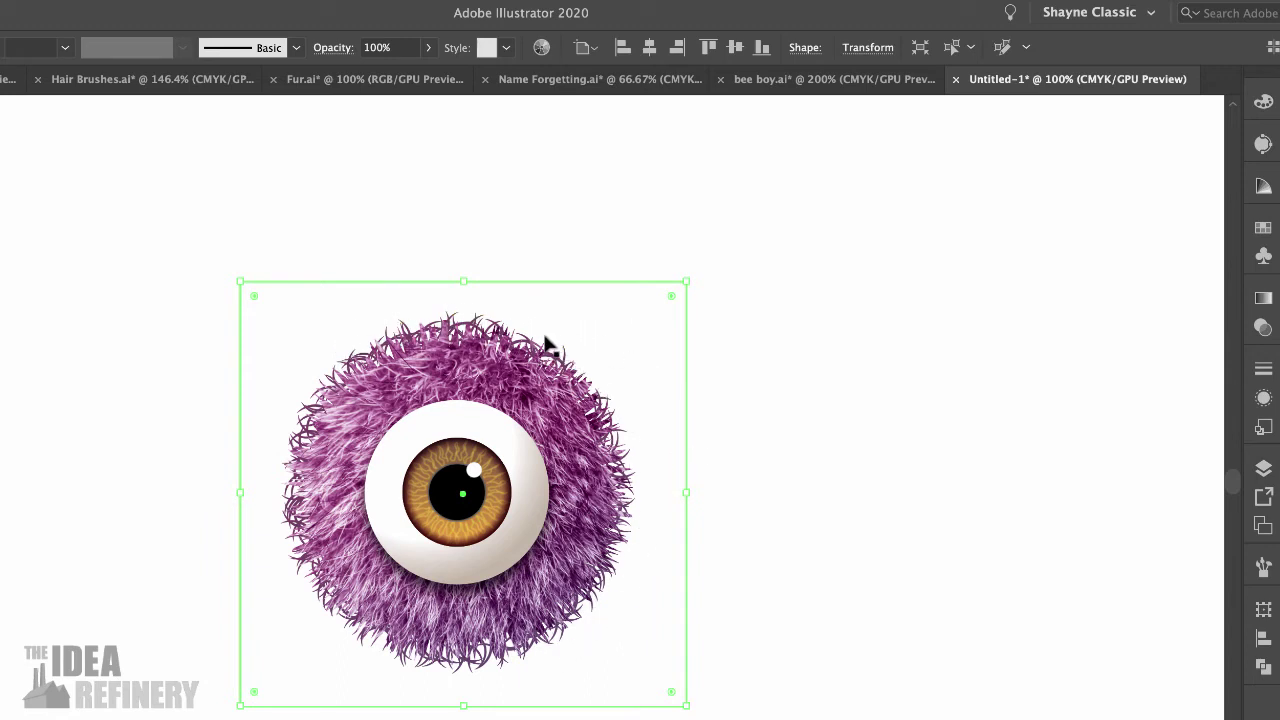
click(791, 425)
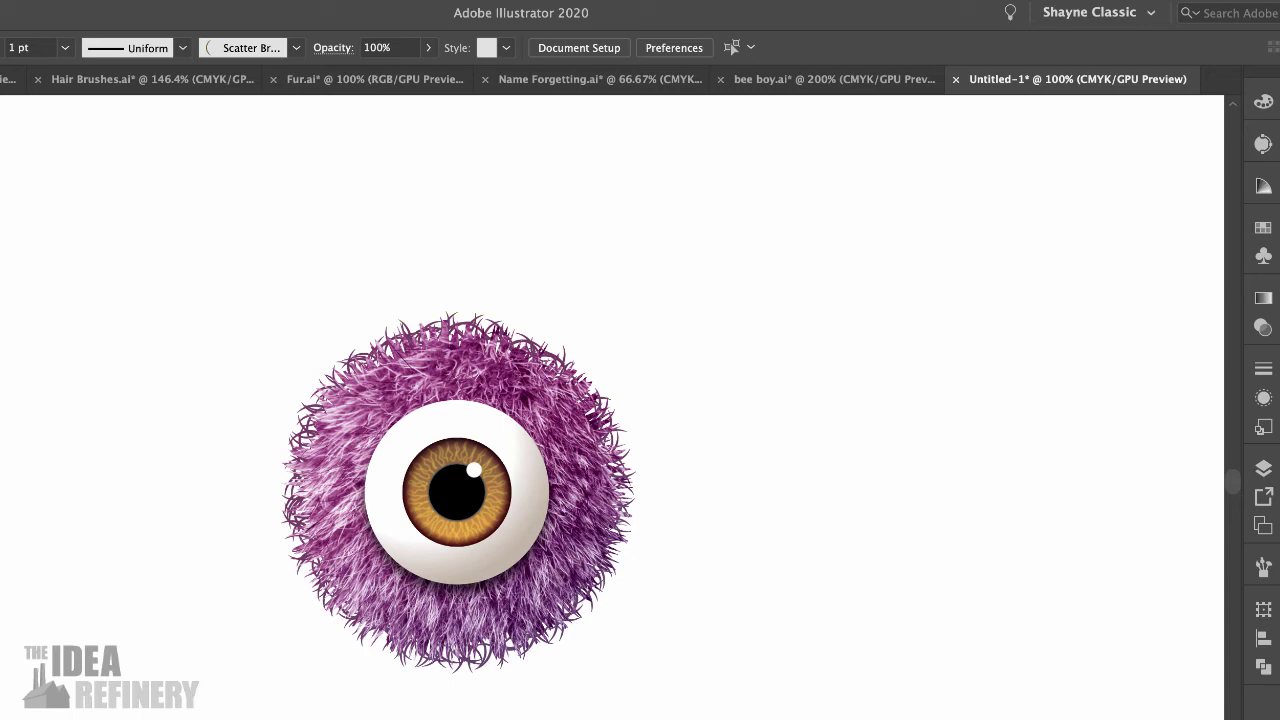
Draw a narrow white triangular tooth on the fur just below the eyeball's lower left edge.
click(462, 600)
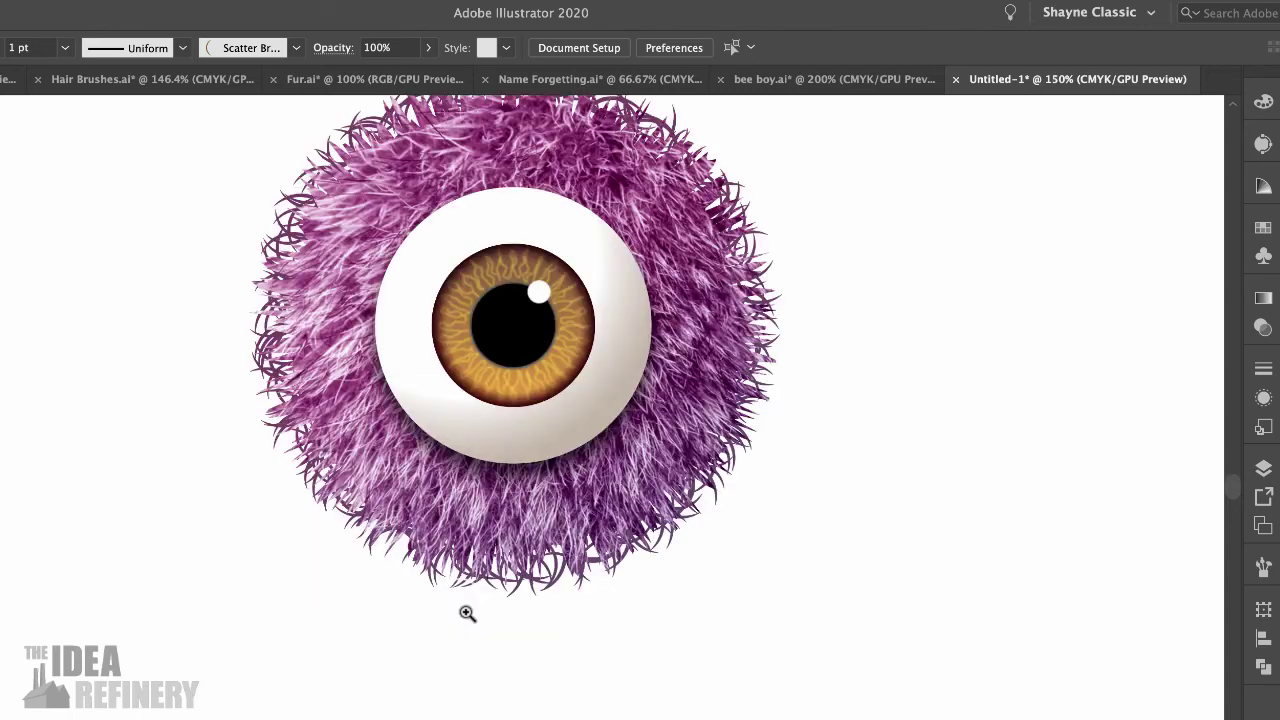
click(516, 492)
click(520, 505)
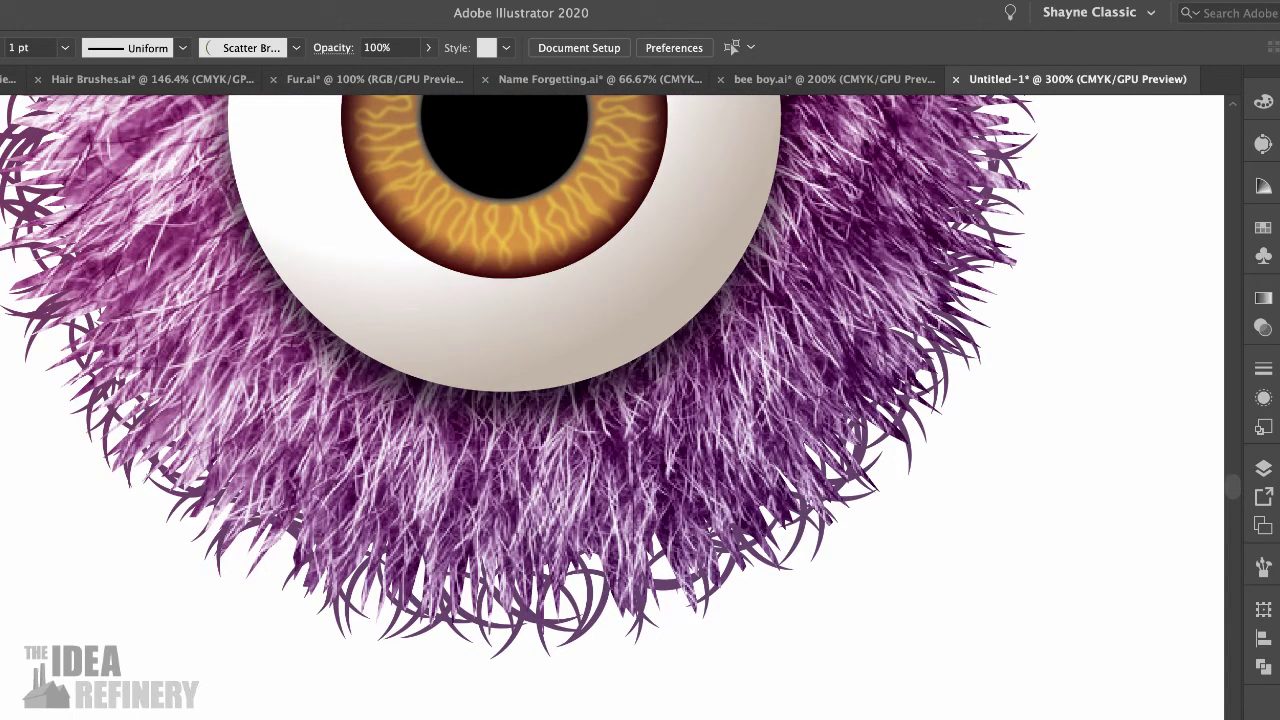
drag(302, 372, 311, 484)
key(a)
click(385, 456)
click(301, 369)
Fill the tooth pale yellow with C 0, M 0, Y 38, K 0 and place a copy beside it, rotated upright.
click(1263, 101)
key(v)
click(1003, 140)
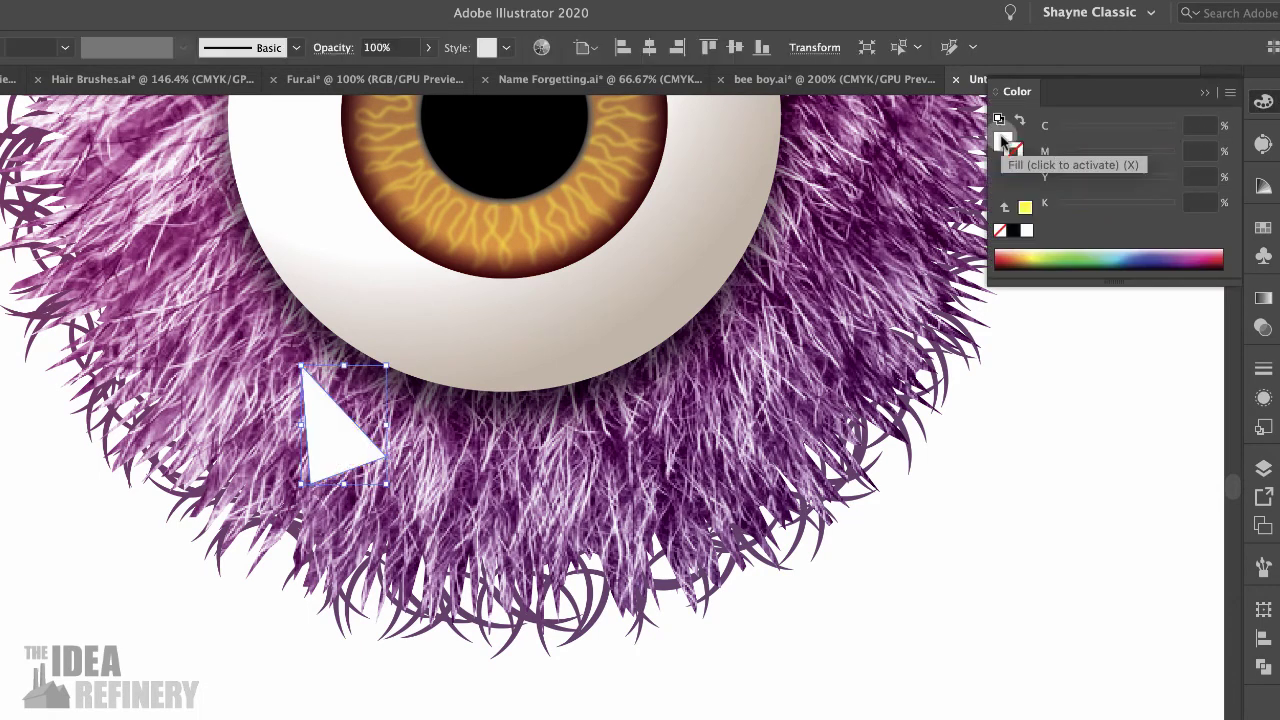
drag(1062, 182, 1104, 190)
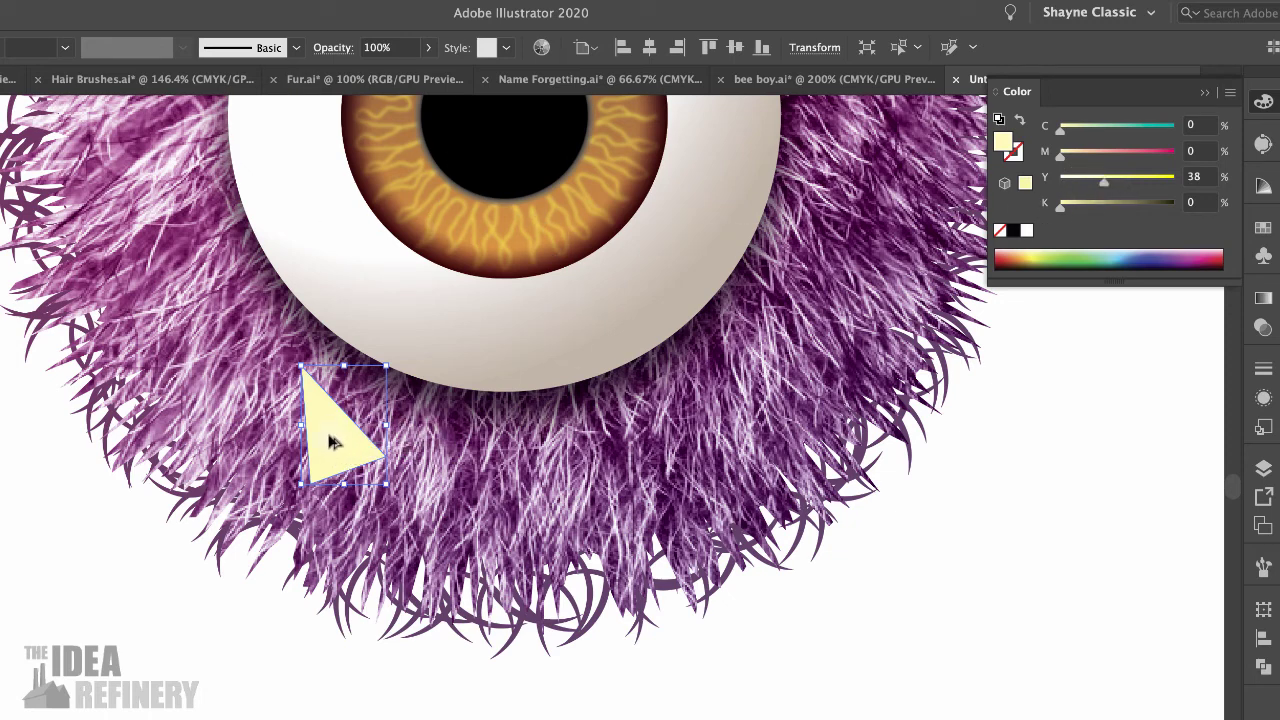
drag(329, 437, 414, 412)
drag(481, 337, 748, 323)
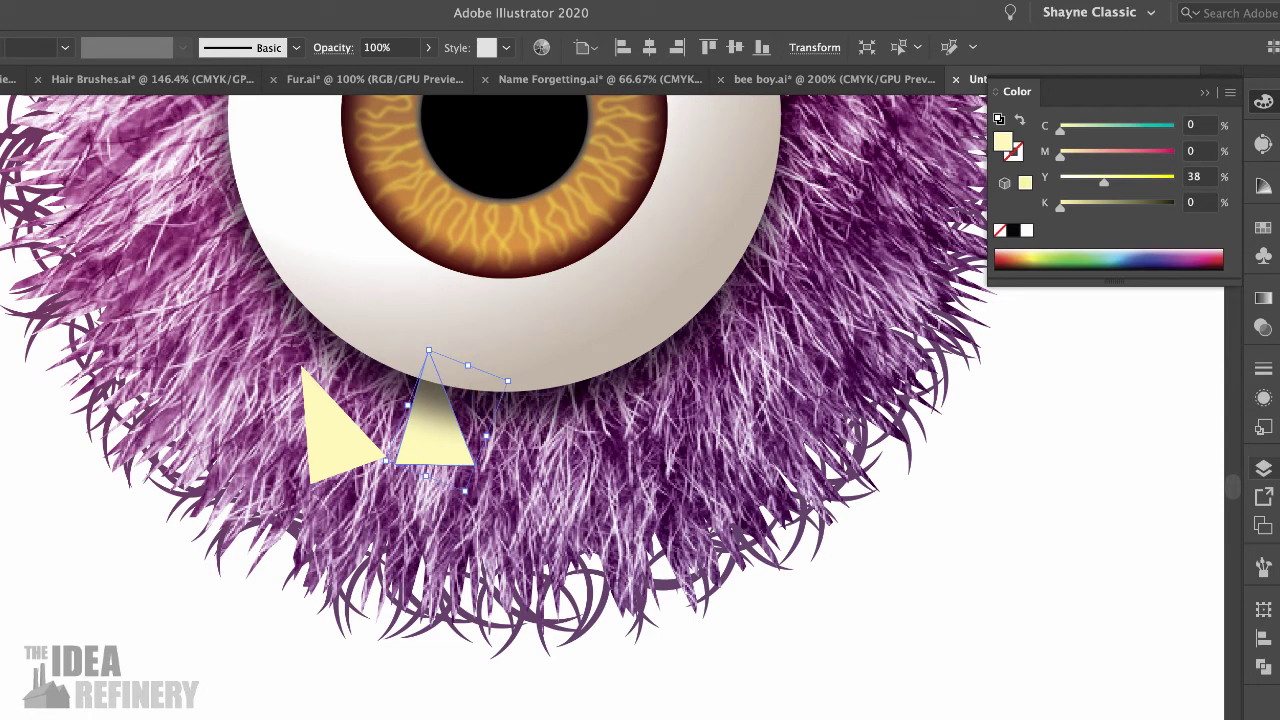
Unlock Layer 2, move the whole eyeball up clear of the teeth, and lock the layer again.
click(1263, 468)
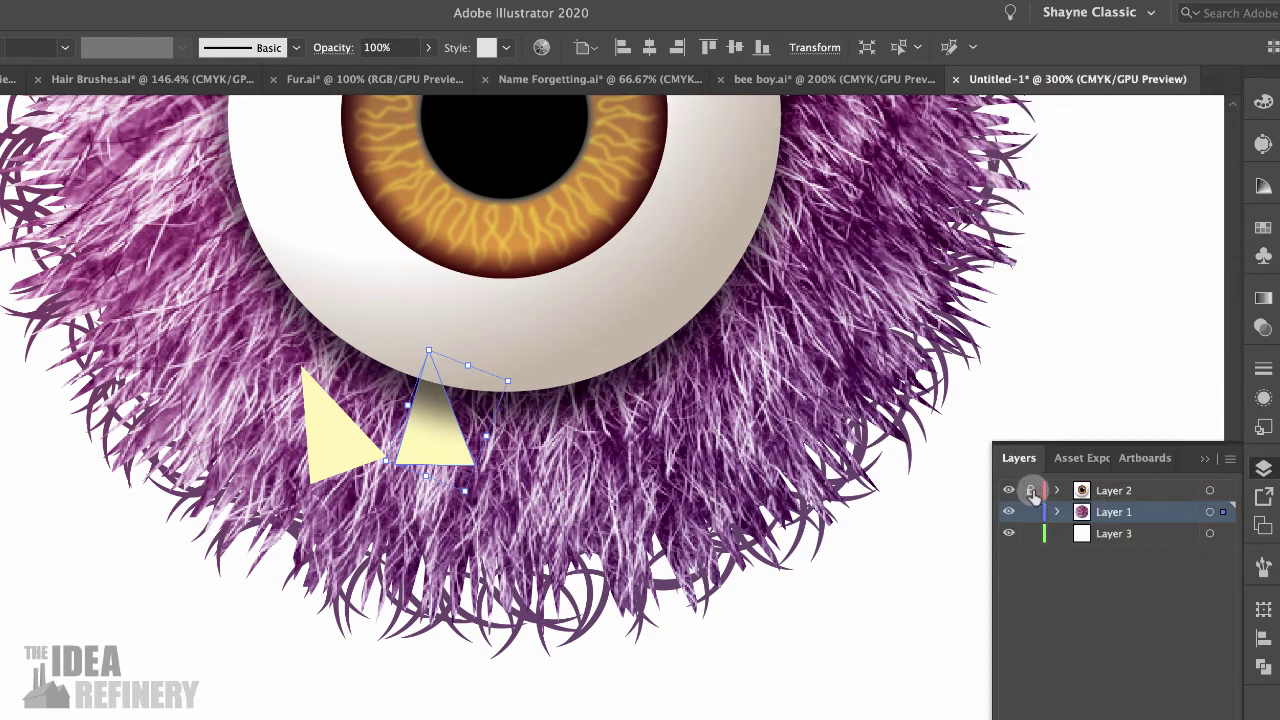
click(631, 294)
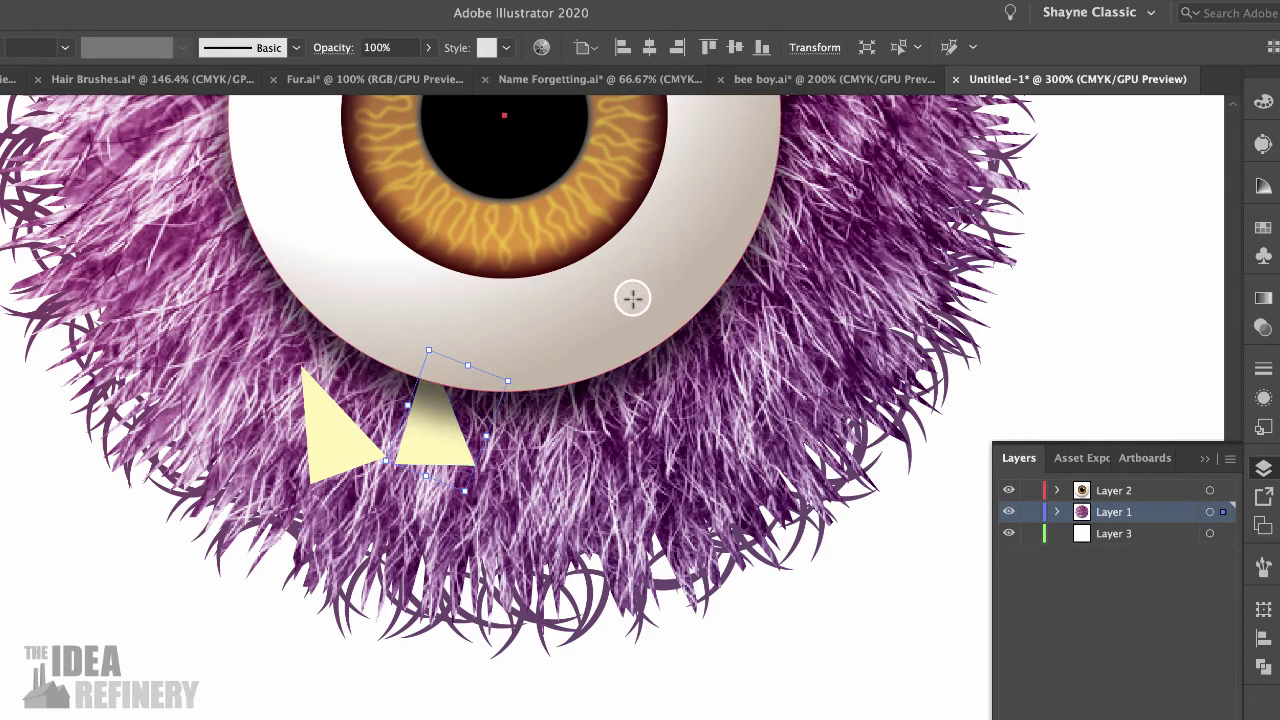
click(572, 284)
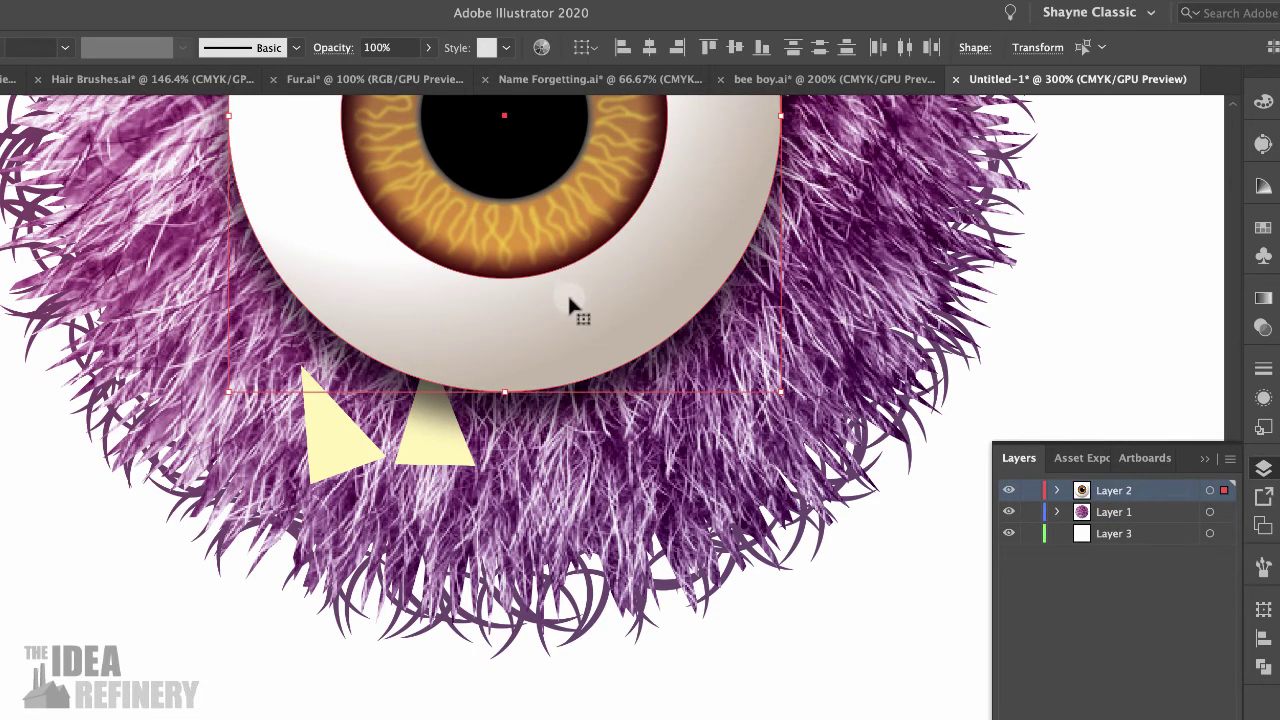
drag(567, 292, 559, 238)
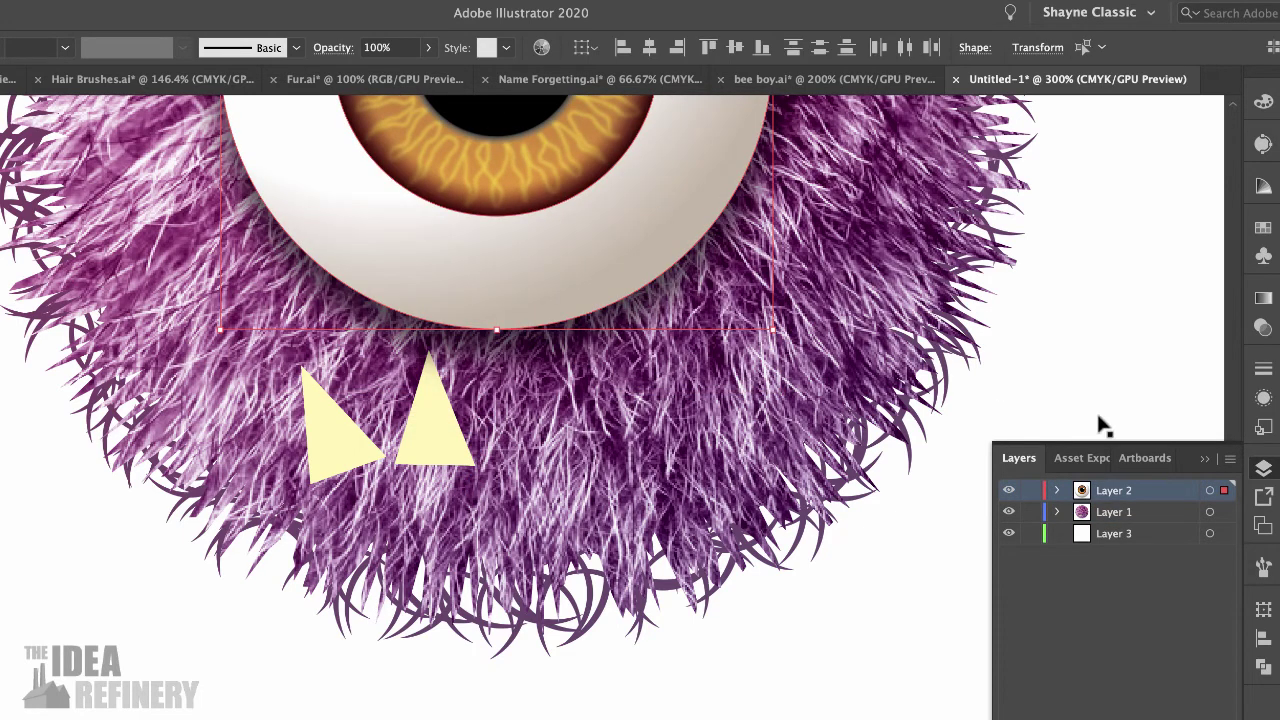
click(1031, 490)
Add two more copies of the tooth to the row's right end, rotated progressively outward to make four teeth.
drag(450, 415, 535, 414)
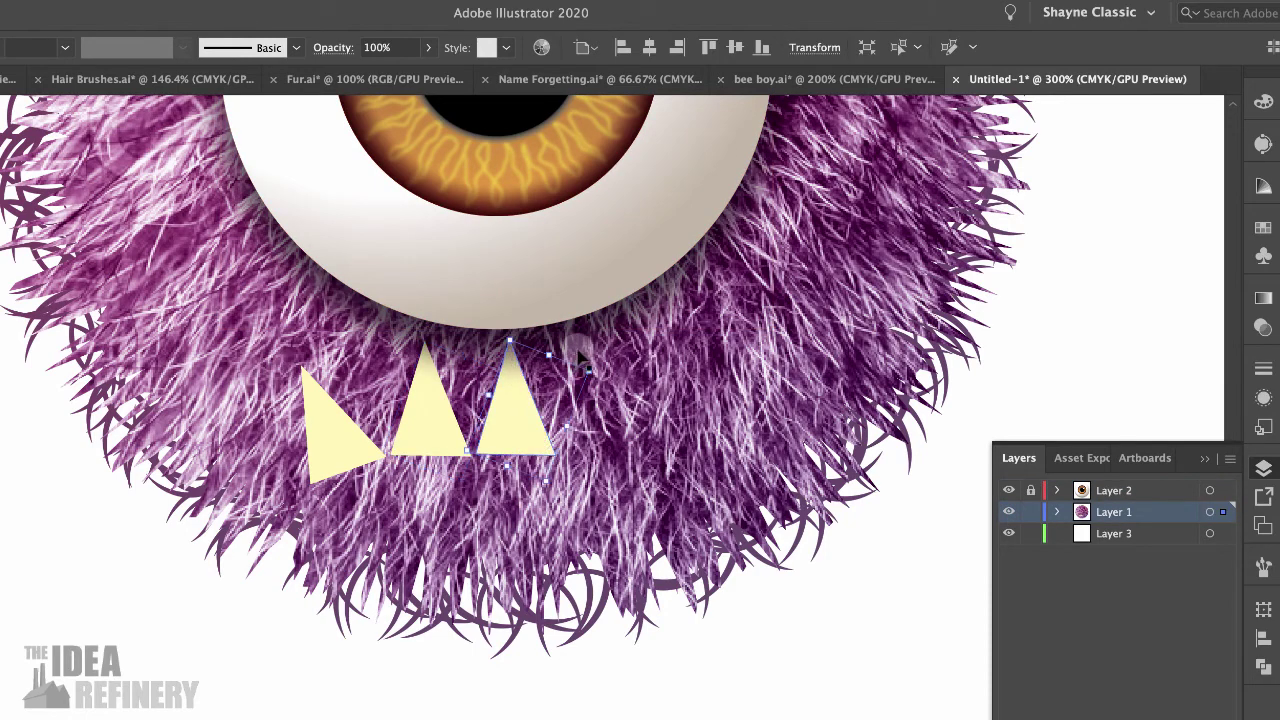
drag(602, 367, 623, 437)
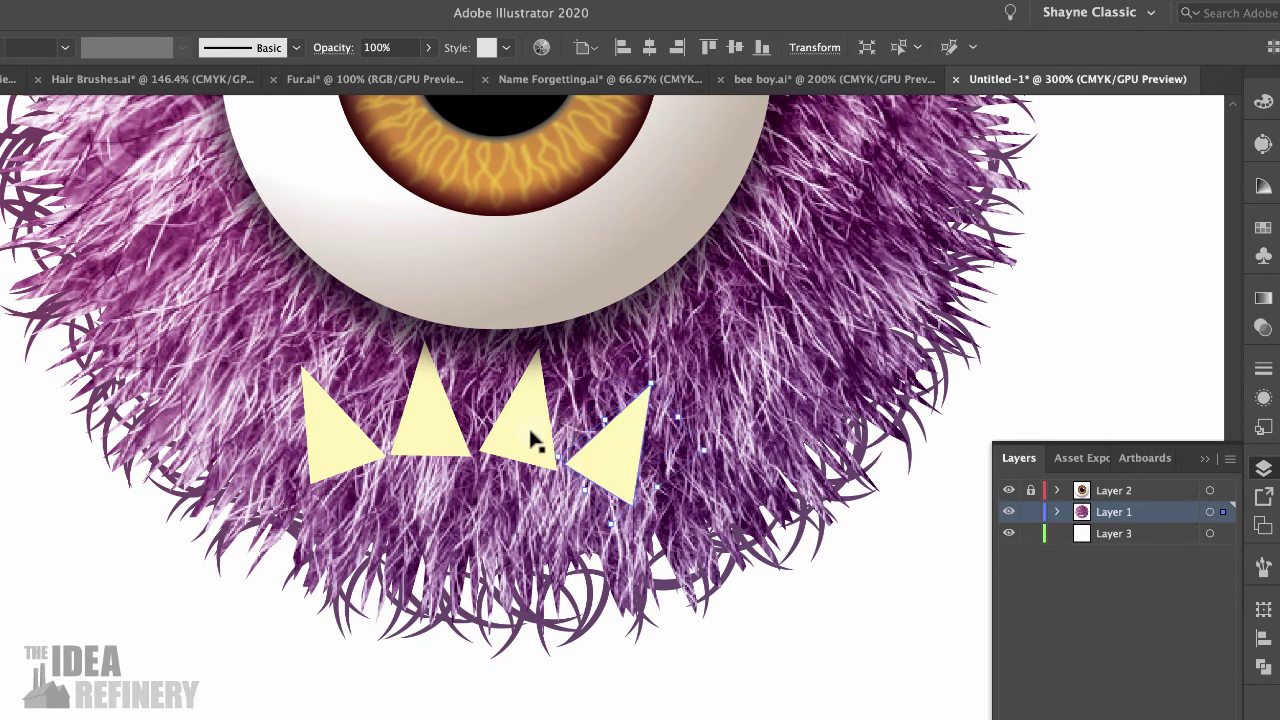
click(570, 340)
Select all four teeth and group them.
click(365, 447)
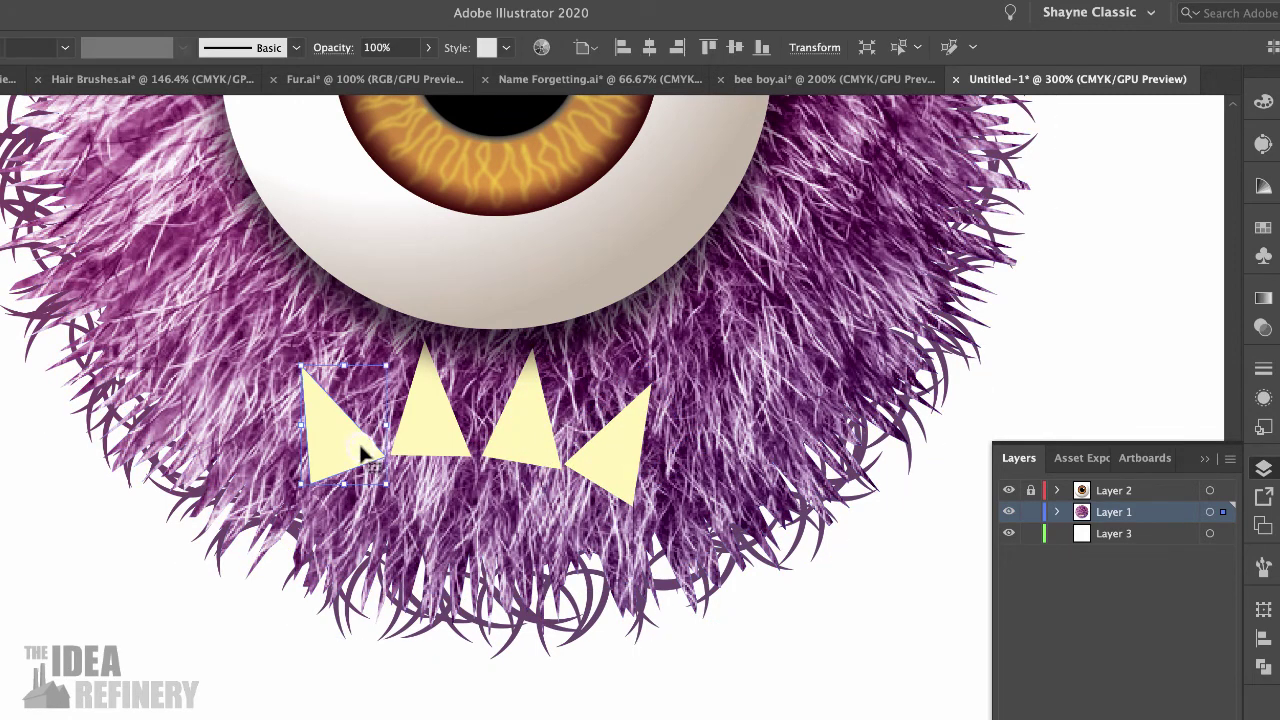
shift+click(432, 434)
shift+click(525, 432)
shift+click(608, 452)
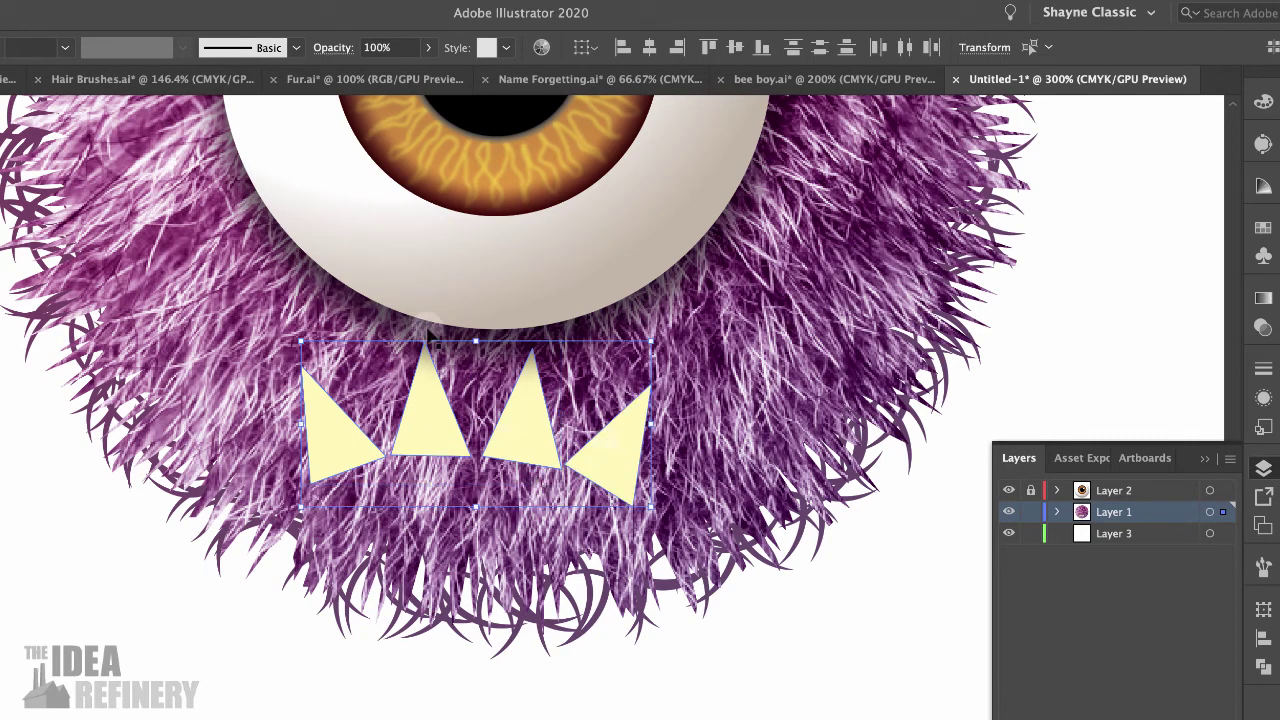
click(60, 2)
click(40, 60)
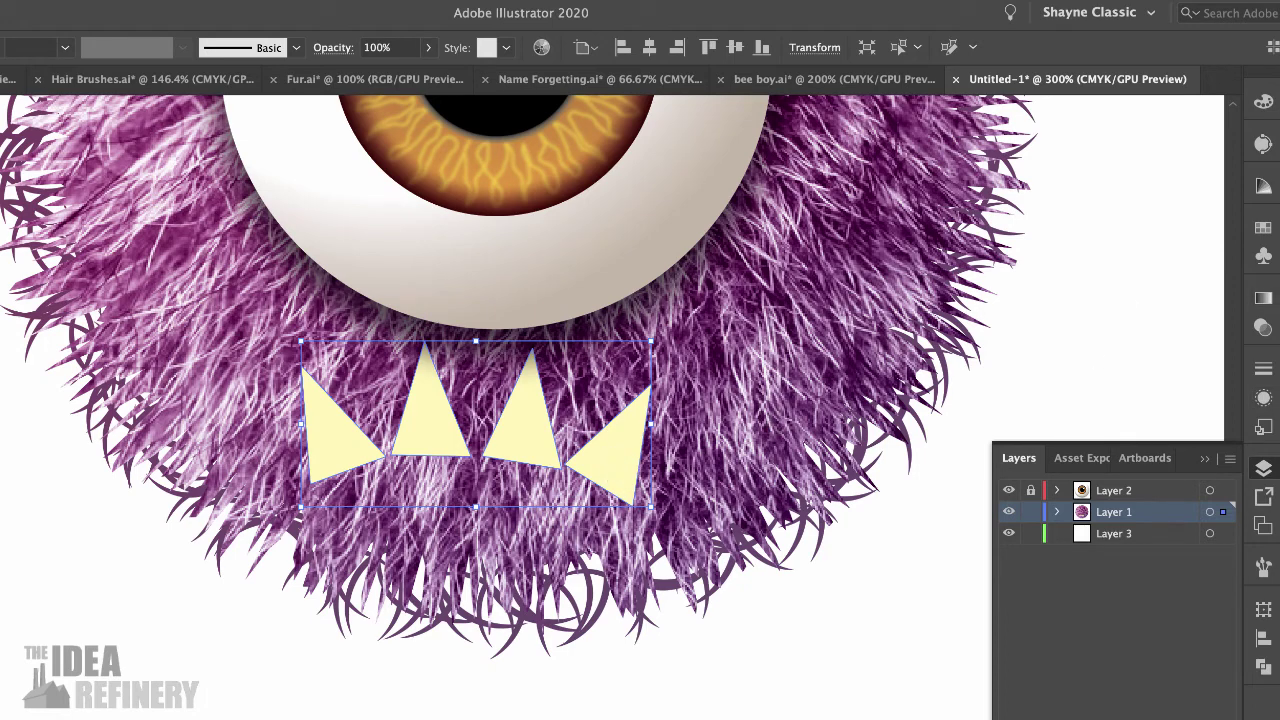
Make an opacity mask for the teeth with Clip turned off, and switch to editing the mask.
key(ctrl+shift+F10)
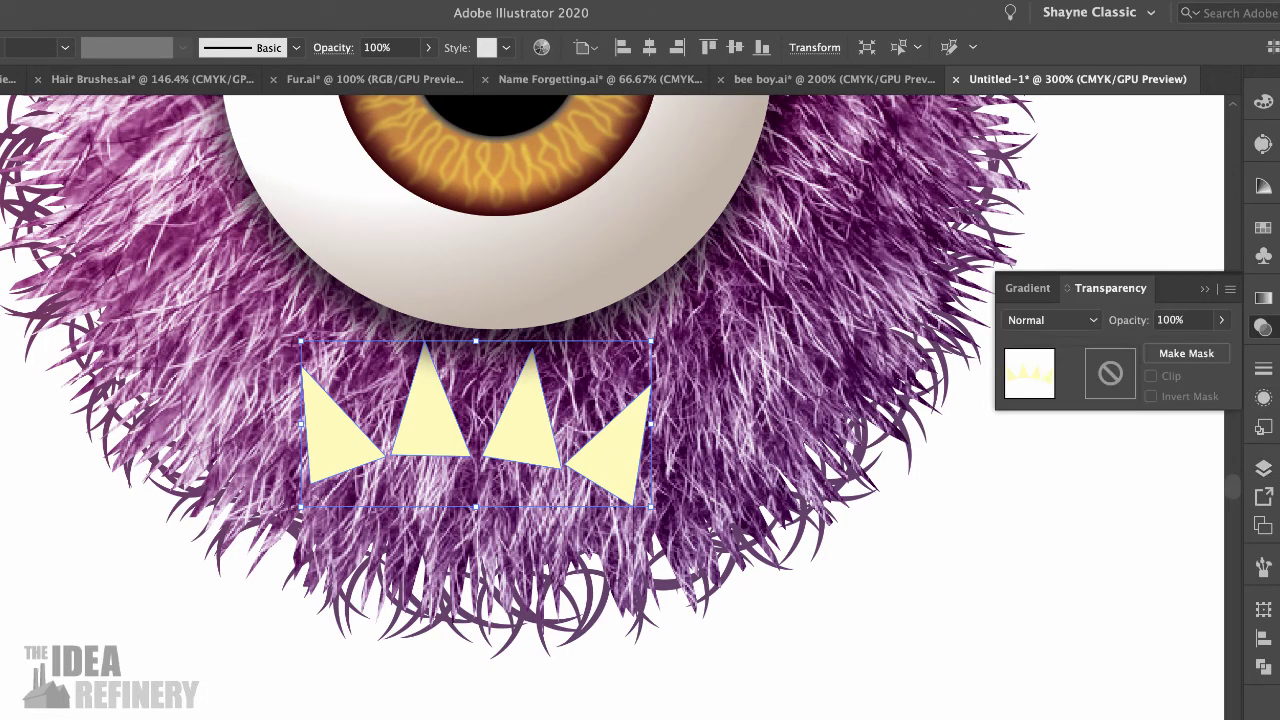
click(1197, 358)
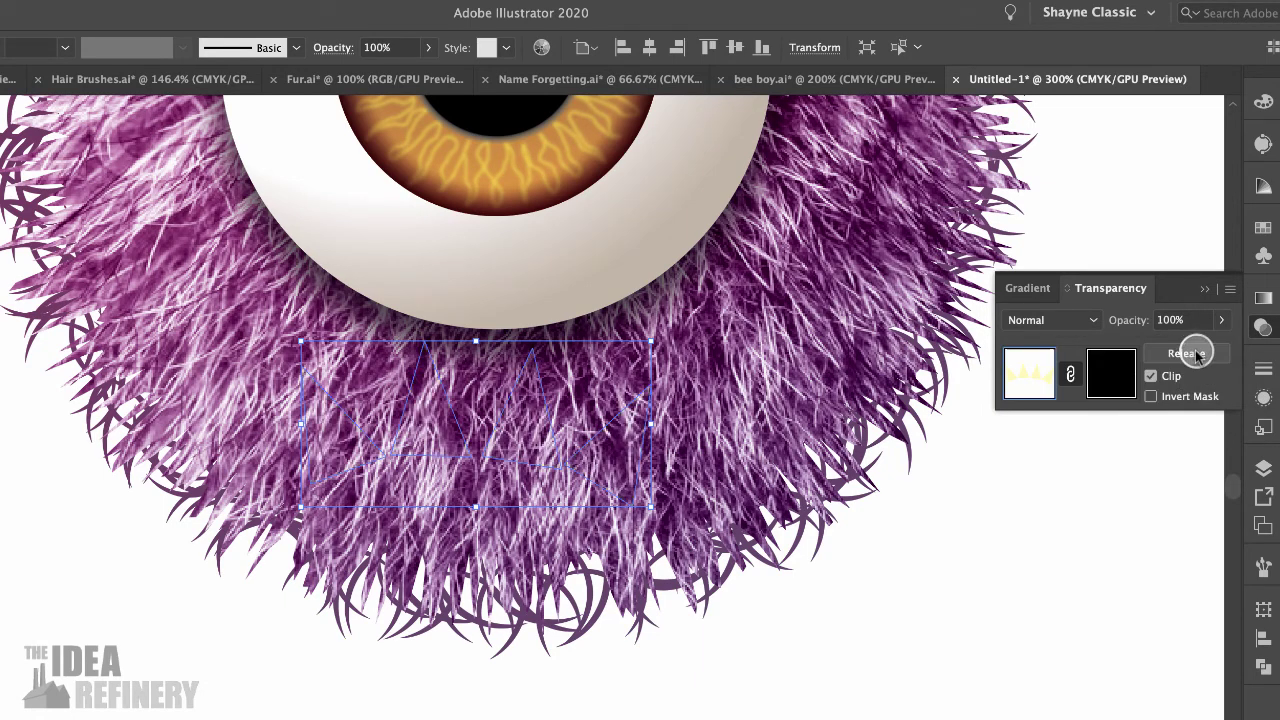
click(1150, 376)
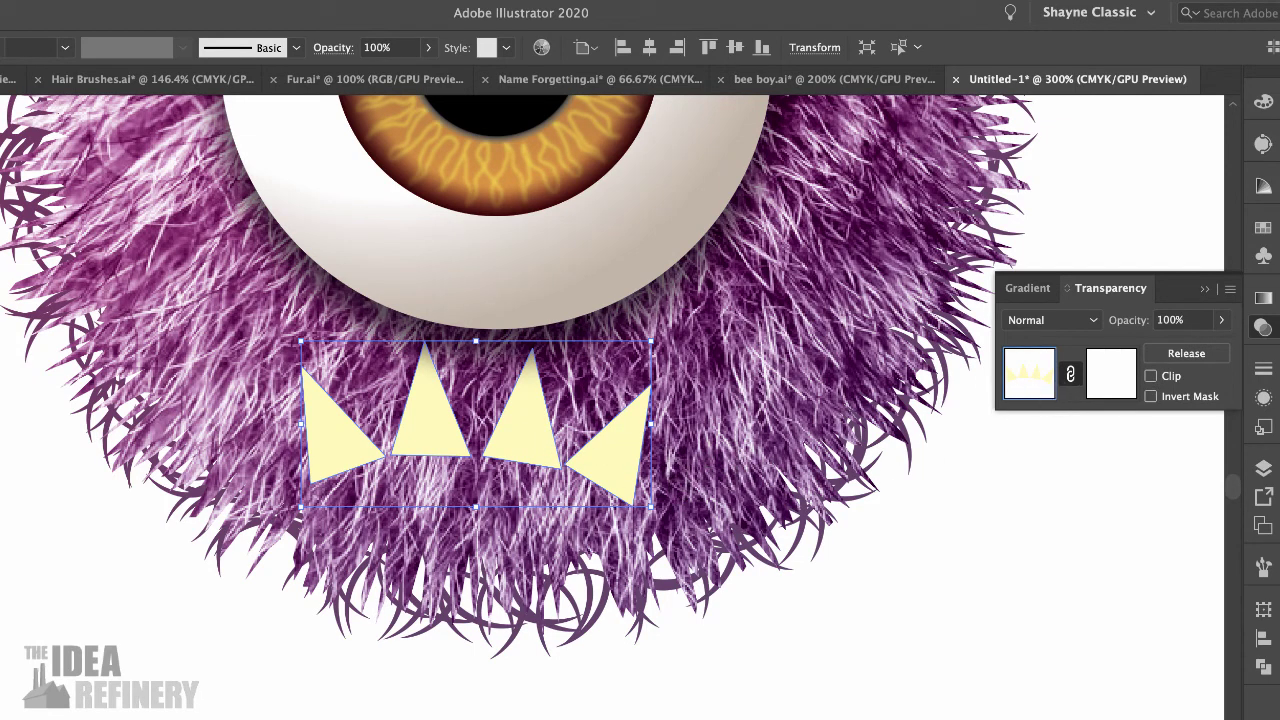
key(a)
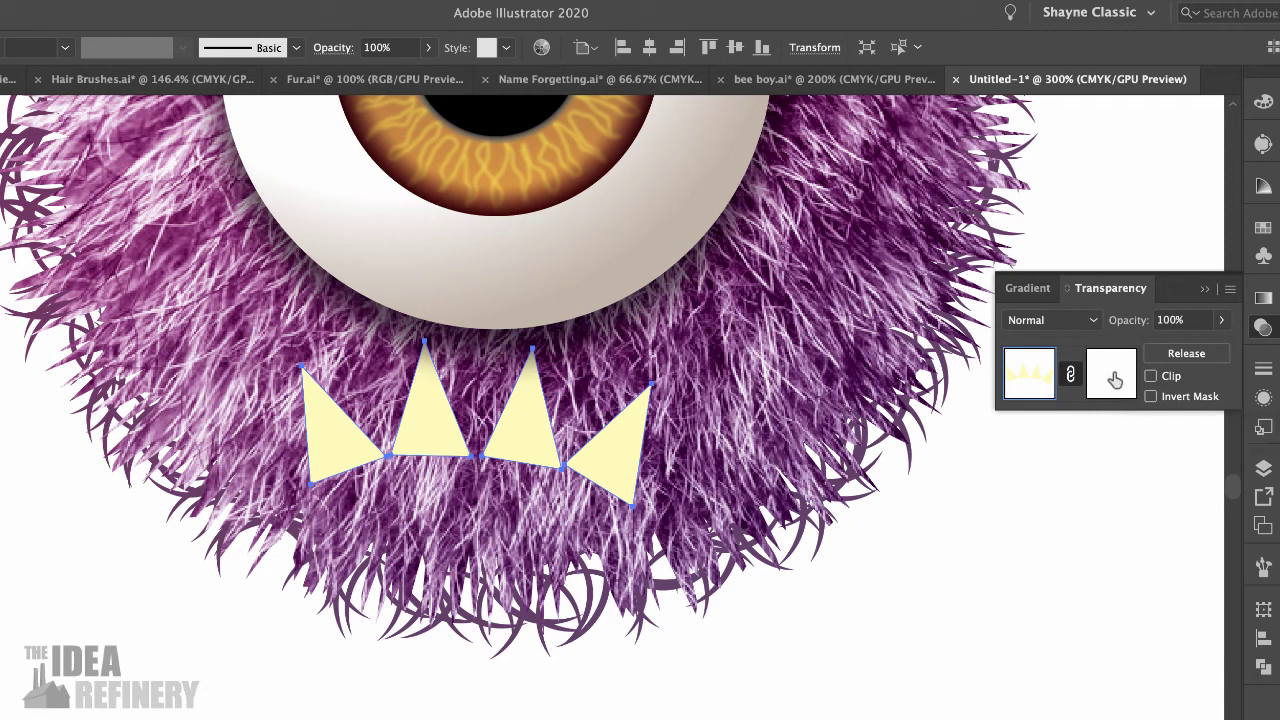
click(1116, 381)
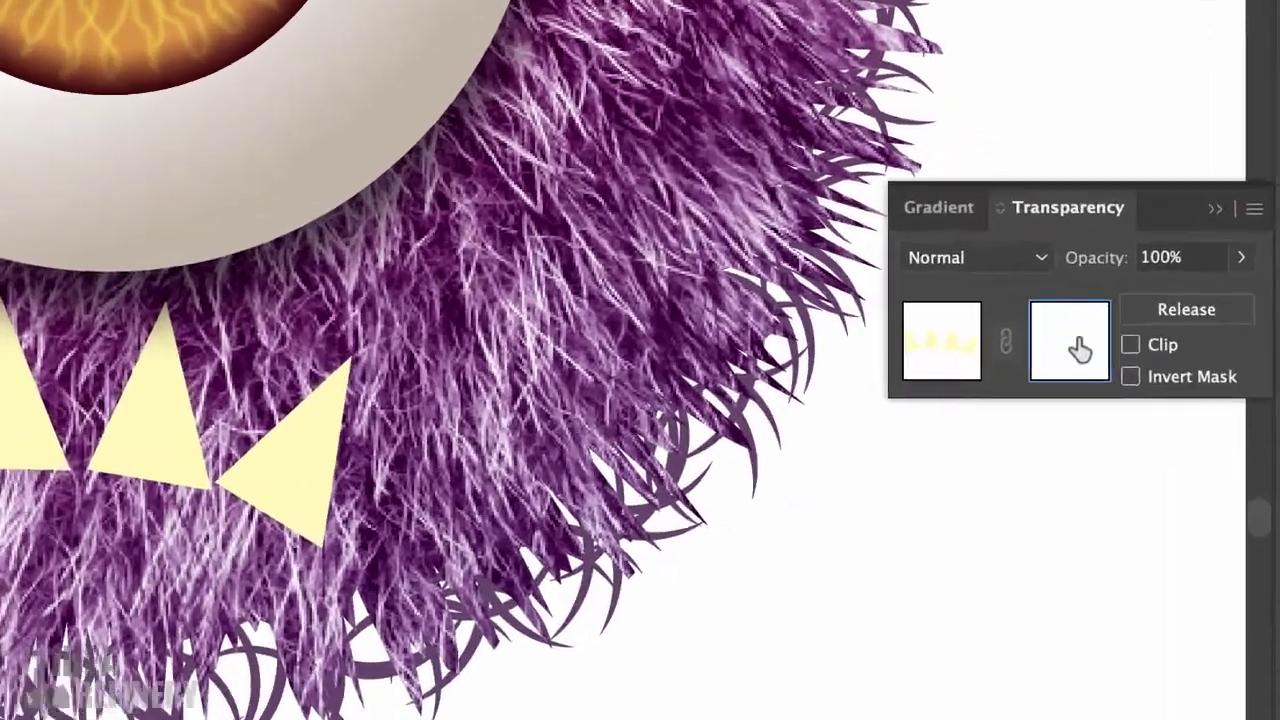
click(1092, 357)
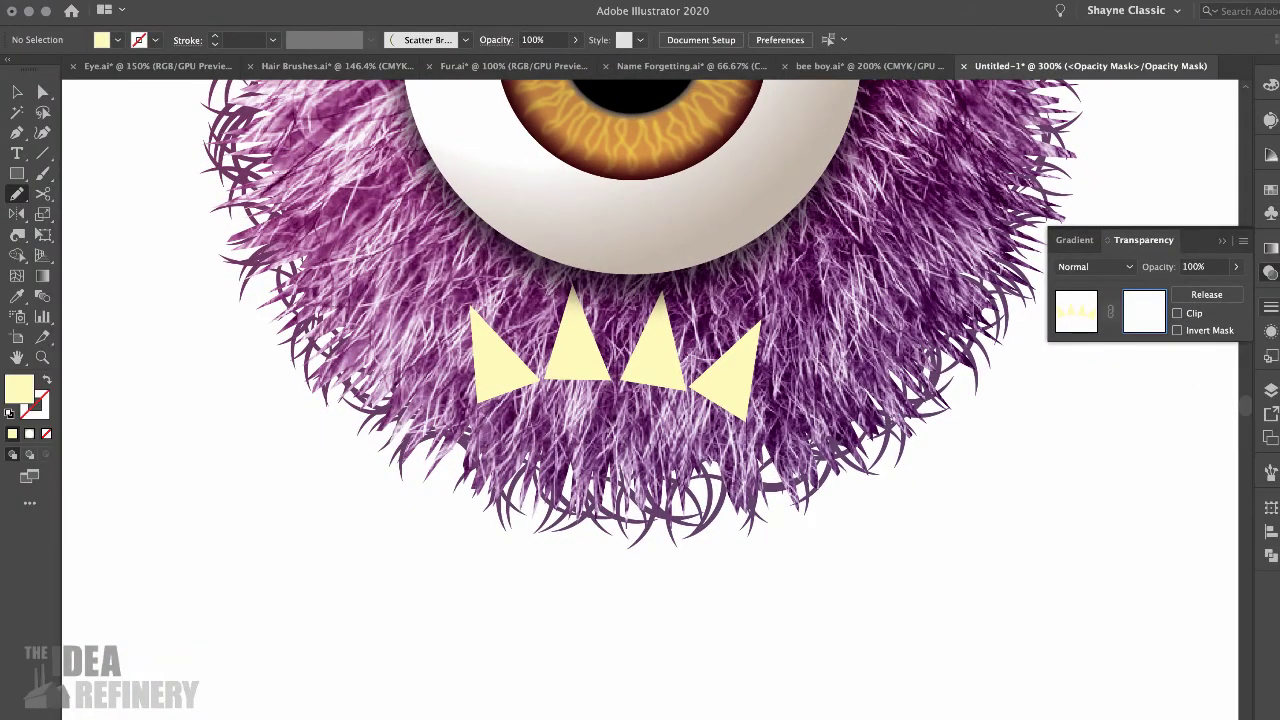
Set up the Pencil tool with a 3 pt stroke and the lens-shaped width profile that tapers at both ends.
click(19, 194)
click(1270, 307)
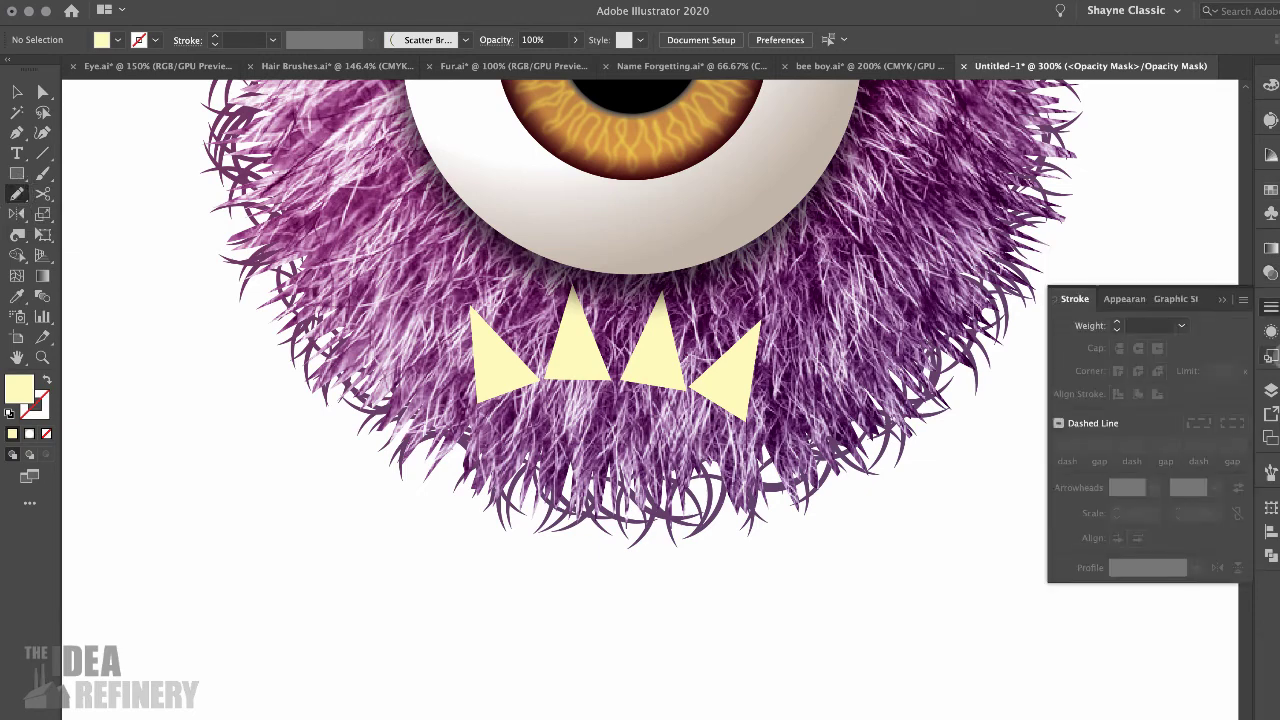
click(1118, 325)
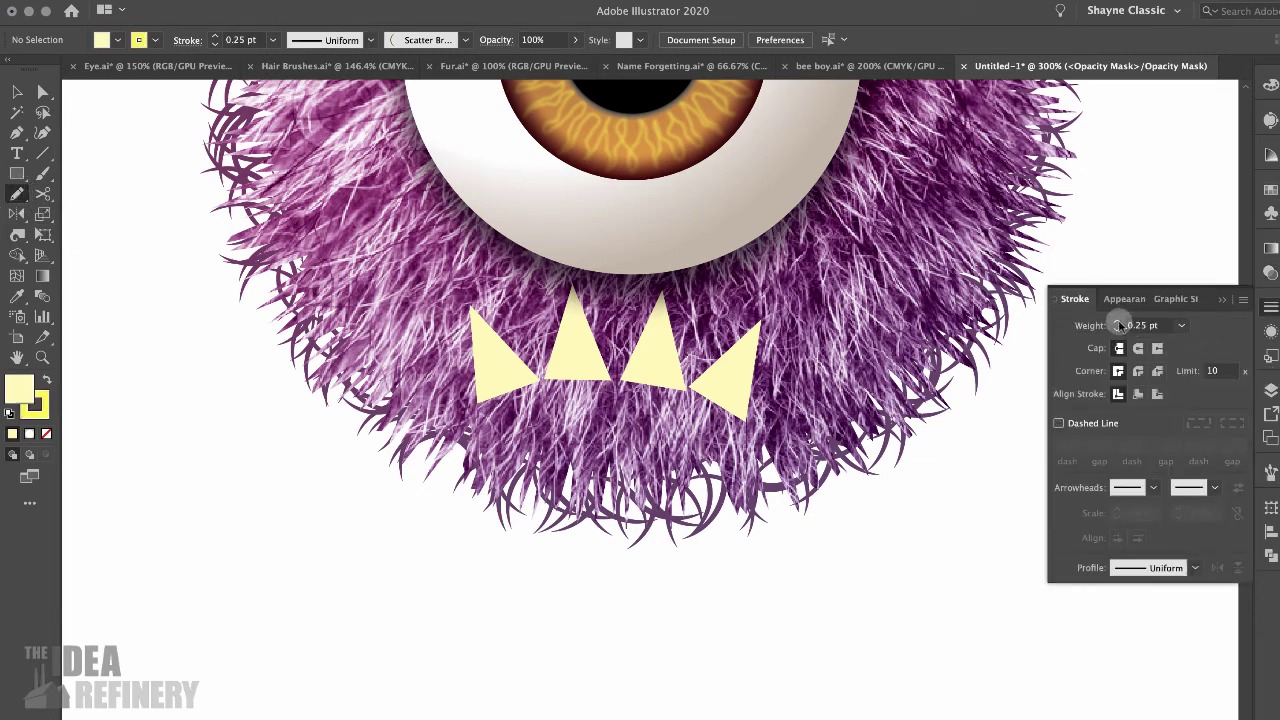
click(1182, 326)
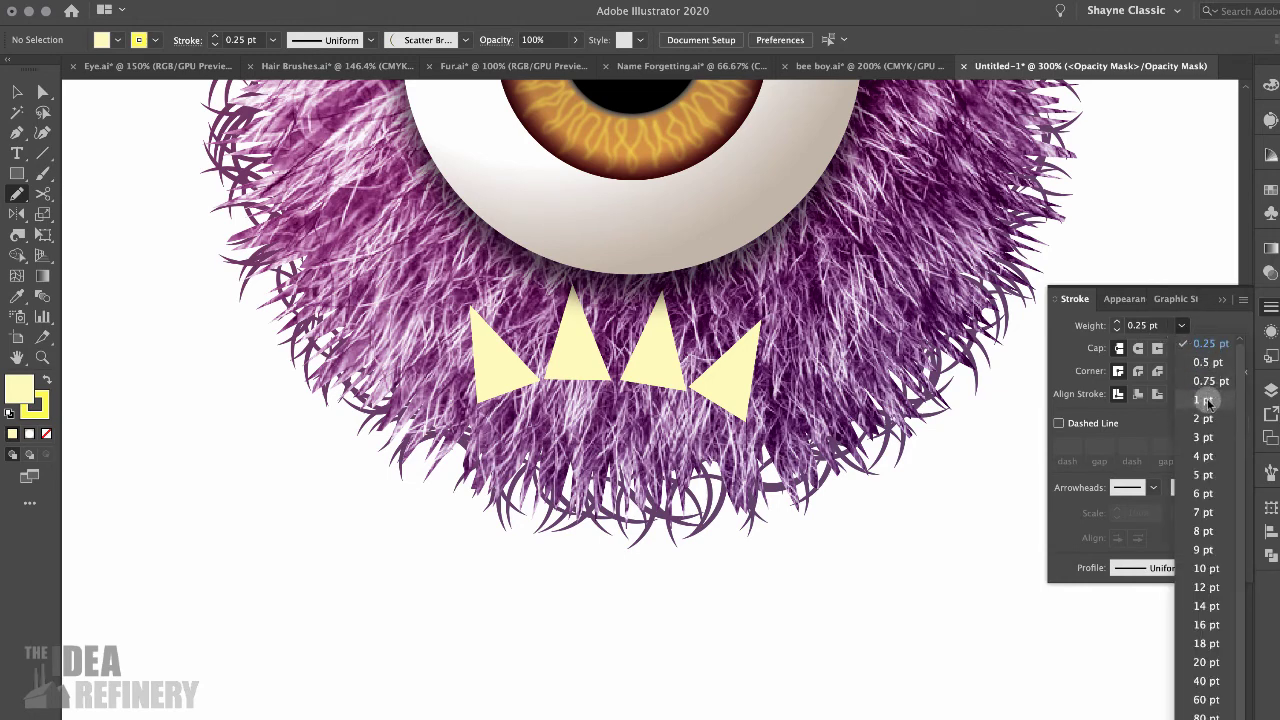
click(1203, 437)
click(1196, 570)
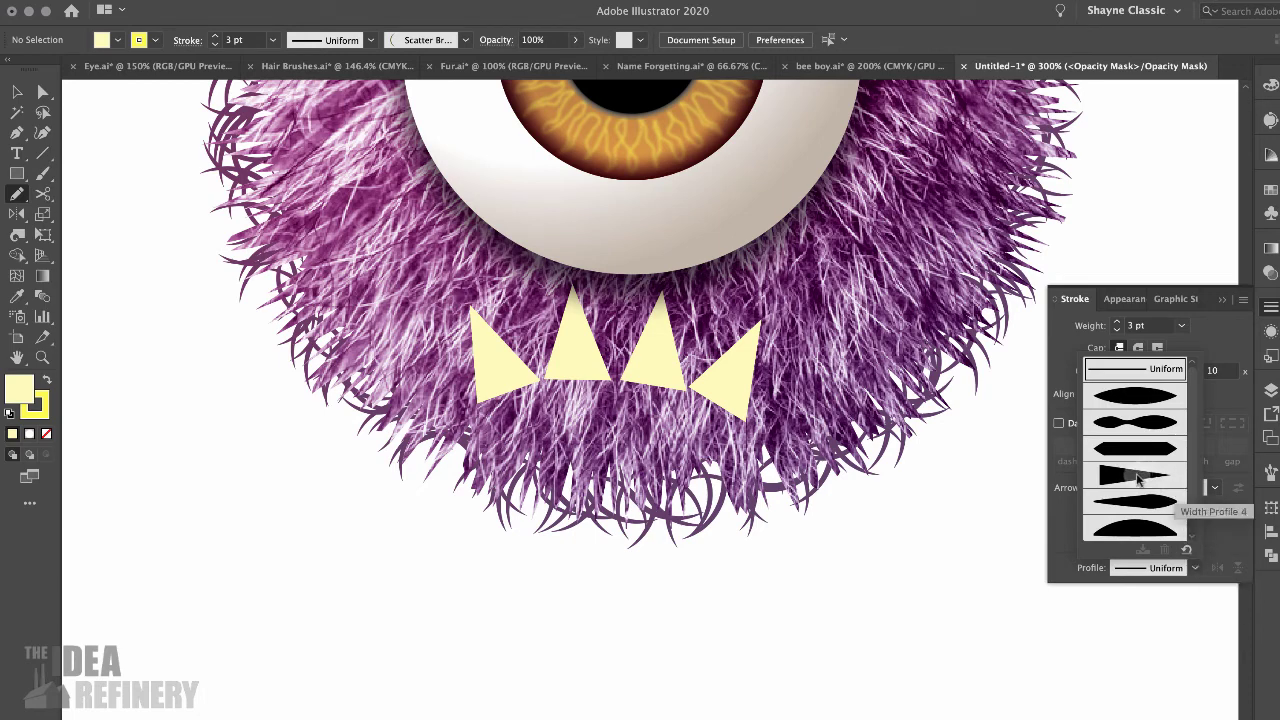
click(1143, 400)
Set the stroke colour to black and the fill to none for drawing in the mask.
key(x)
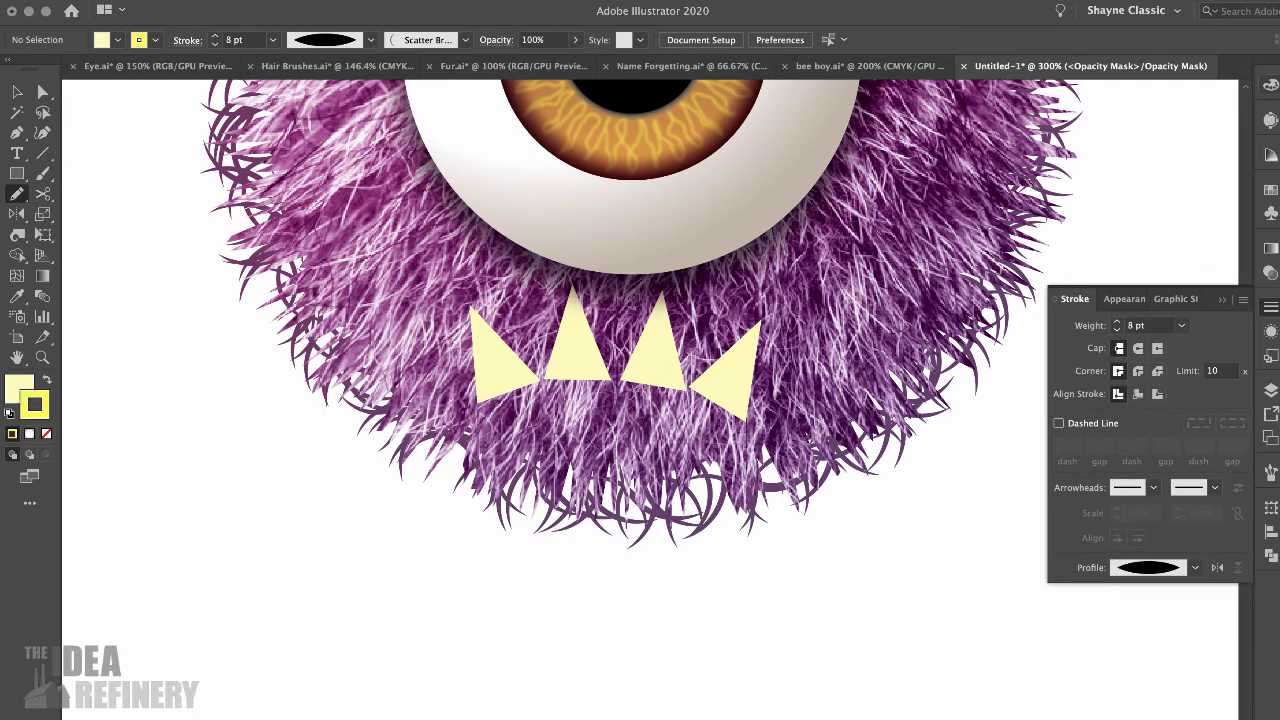
click(1270, 84)
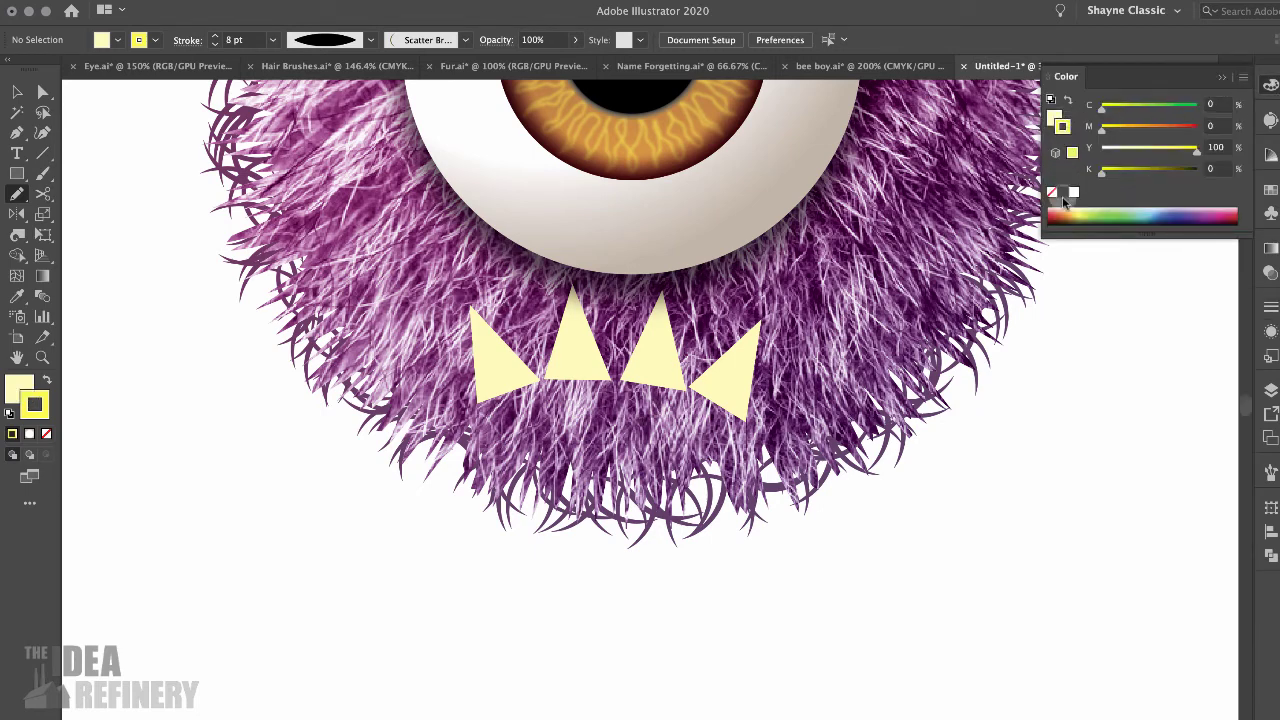
click(1062, 191)
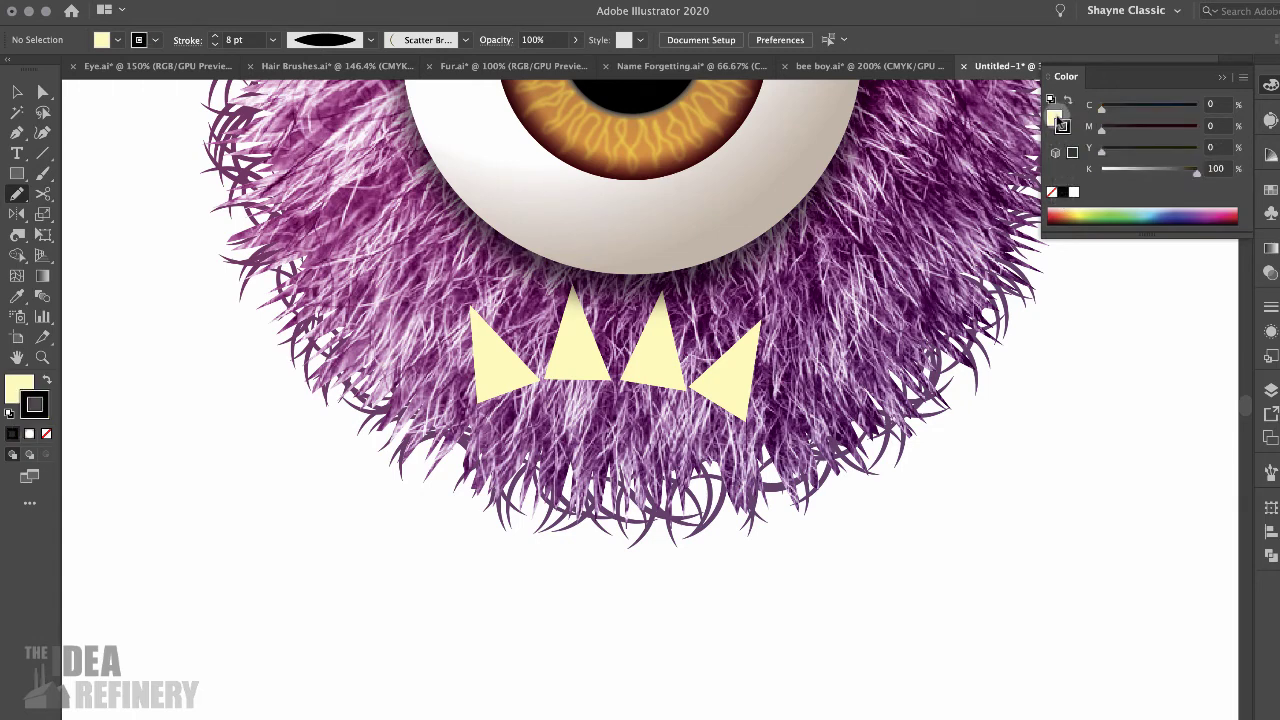
click(1053, 112)
click(1051, 191)
Draw overlapping tapered black strokes across the teeth's bases in the opacity mask to make them ragged, and return to the artwork.
mouse_move(735, 386)
mouse_down()
mouse_move(706, 420)
mouse_move(668, 350)
mouse_move(652, 385)
mouse_move(640, 375)
mouse_move(526, 389)
mouse_move(471, 371)
mouse_move(480, 366)
mouse_up()
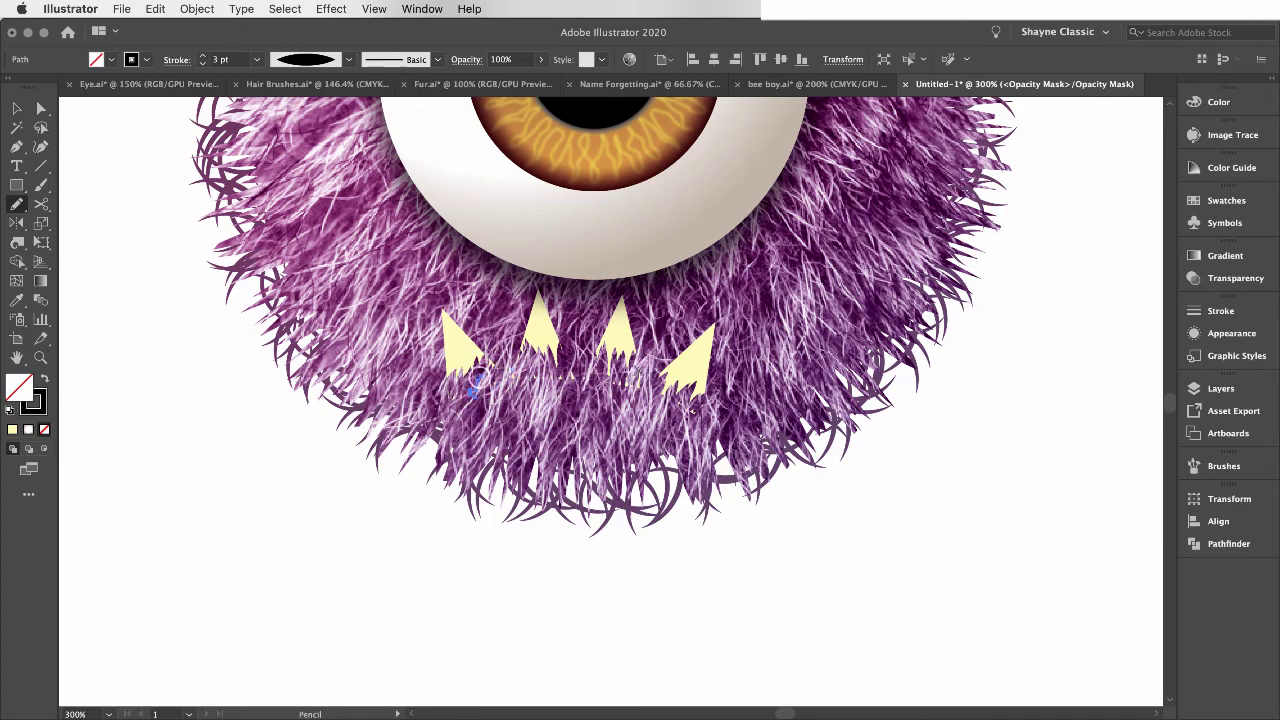
key(v)
click(1236, 278)
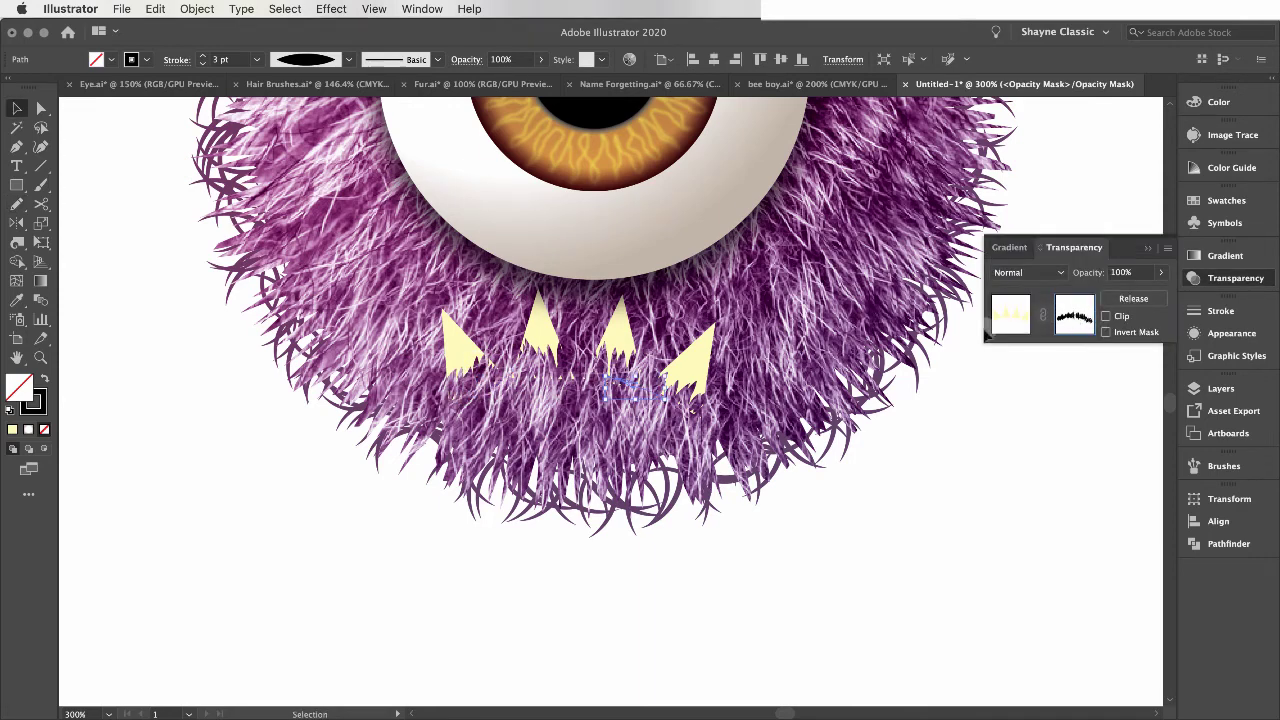
click(958, 434)
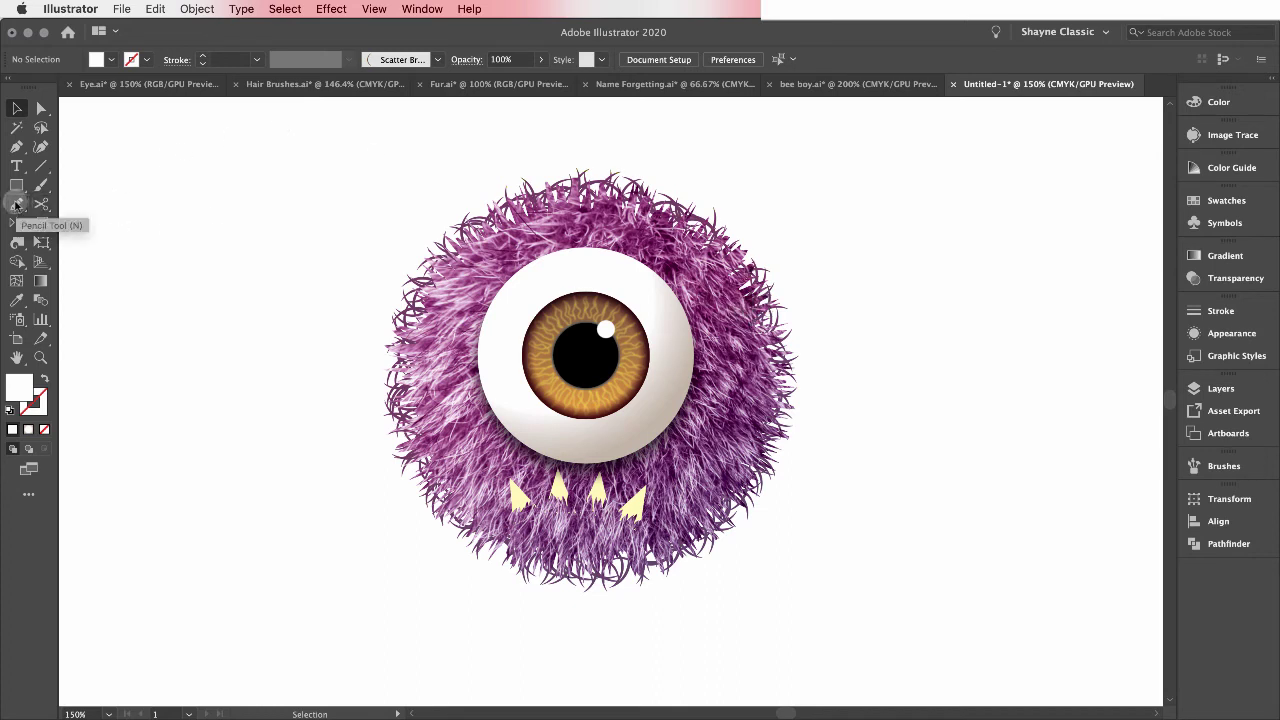
Give the Pencil tool a white fill and no stroke for drawing fur shading.
click(16, 204)
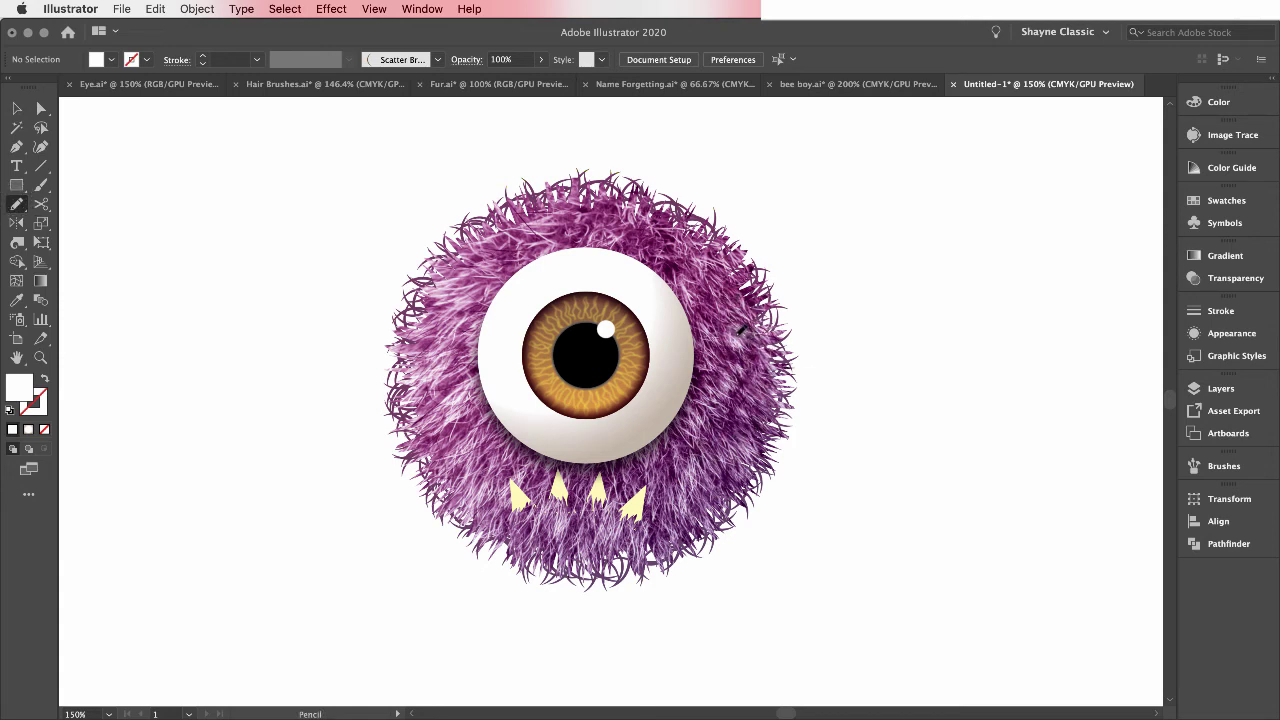
click(1222, 334)
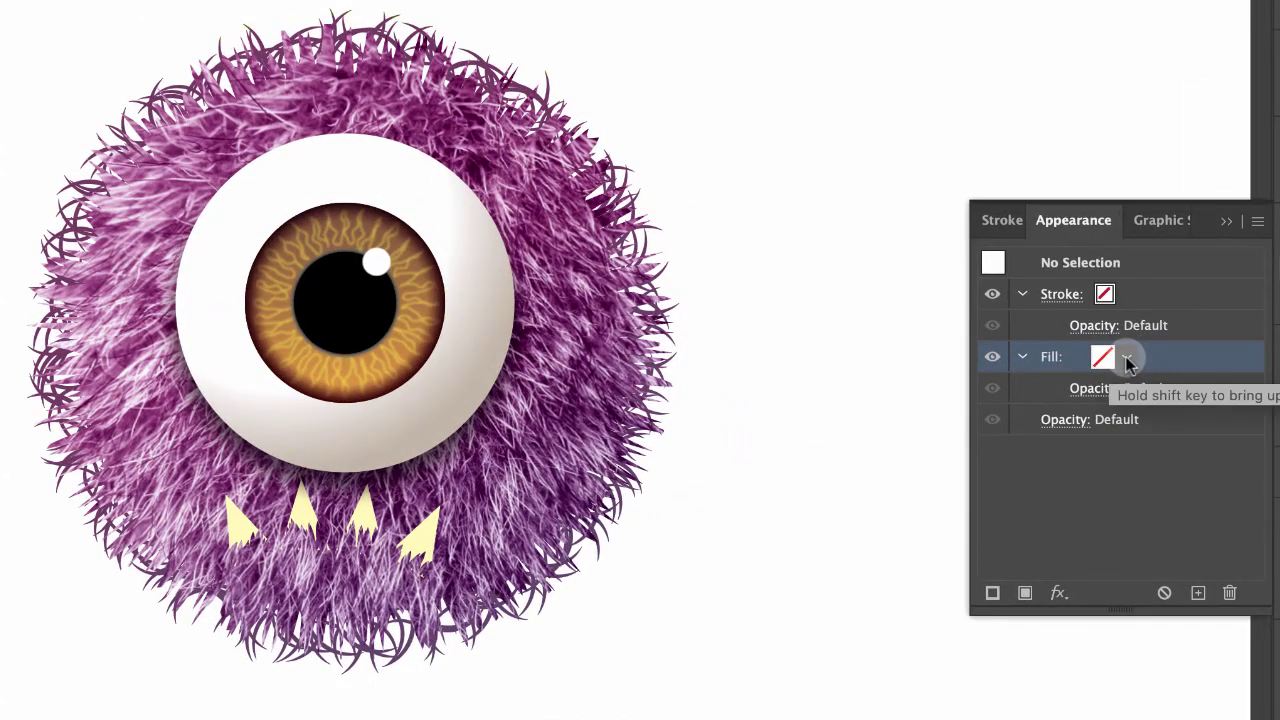
click(1127, 358)
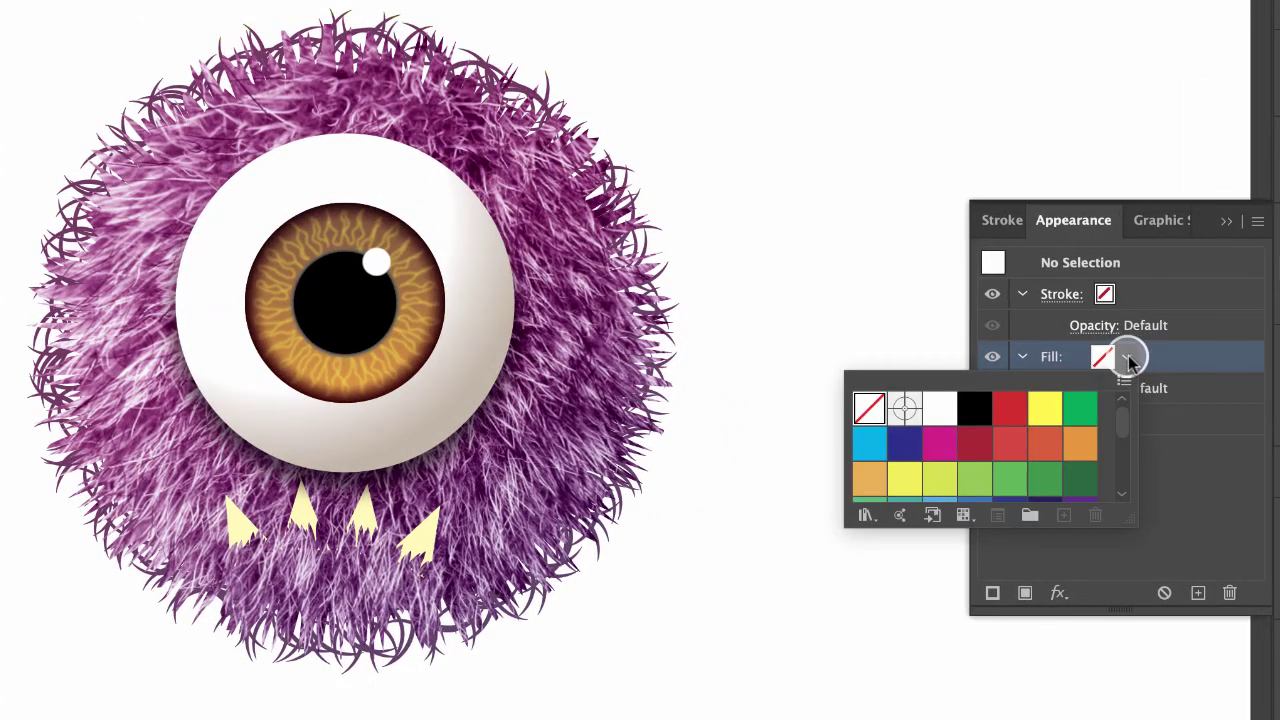
click(946, 410)
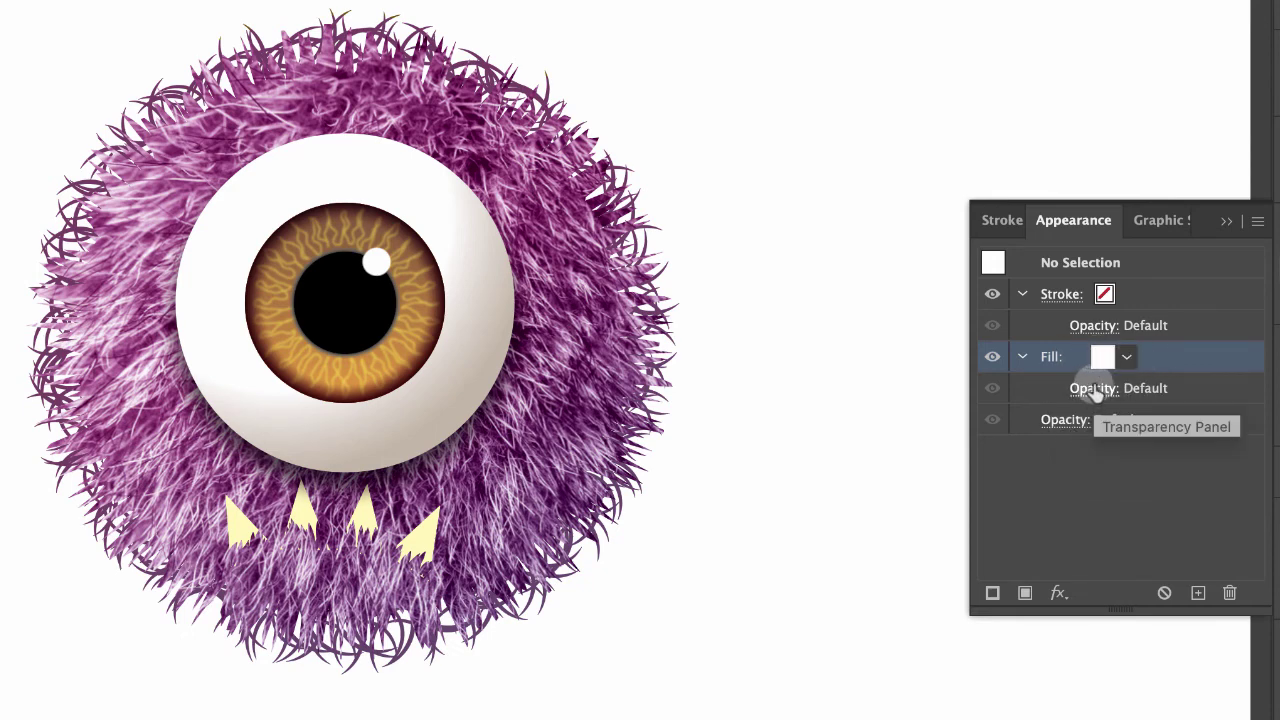
Set the fill's blending mode to Color Burn and the overall object's blending mode to Multiply.
click(1093, 389)
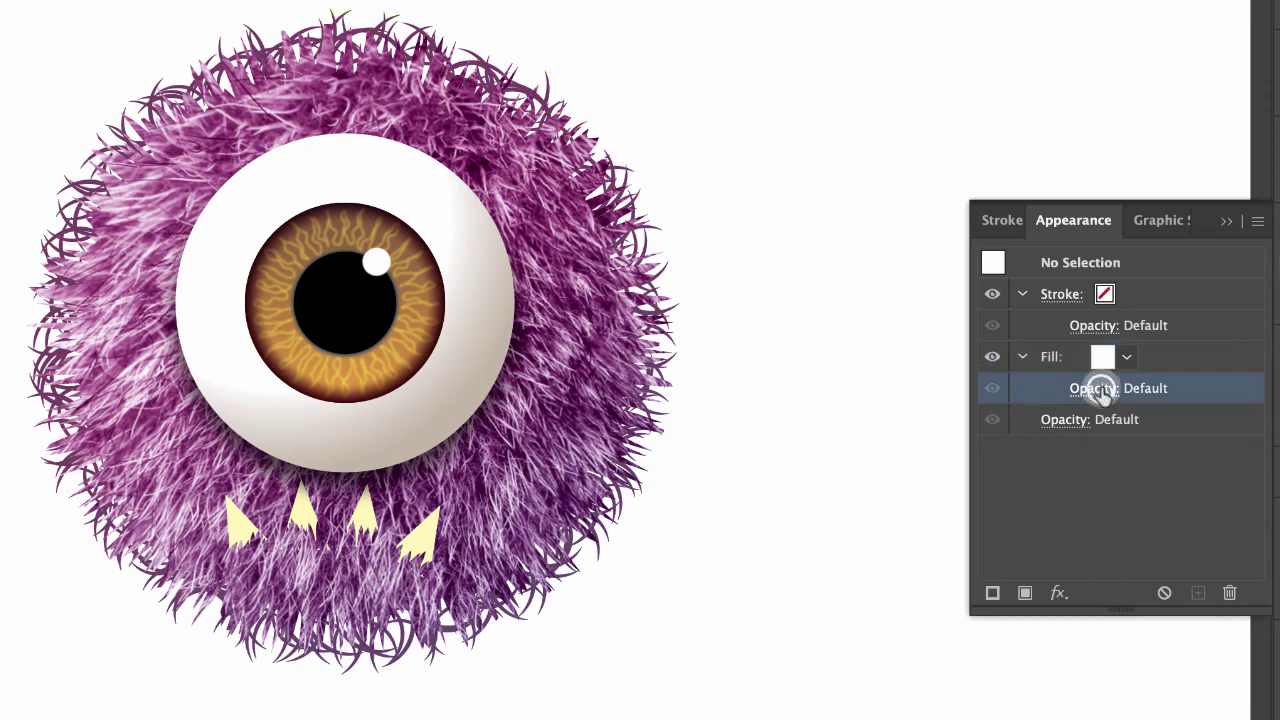
click(938, 437)
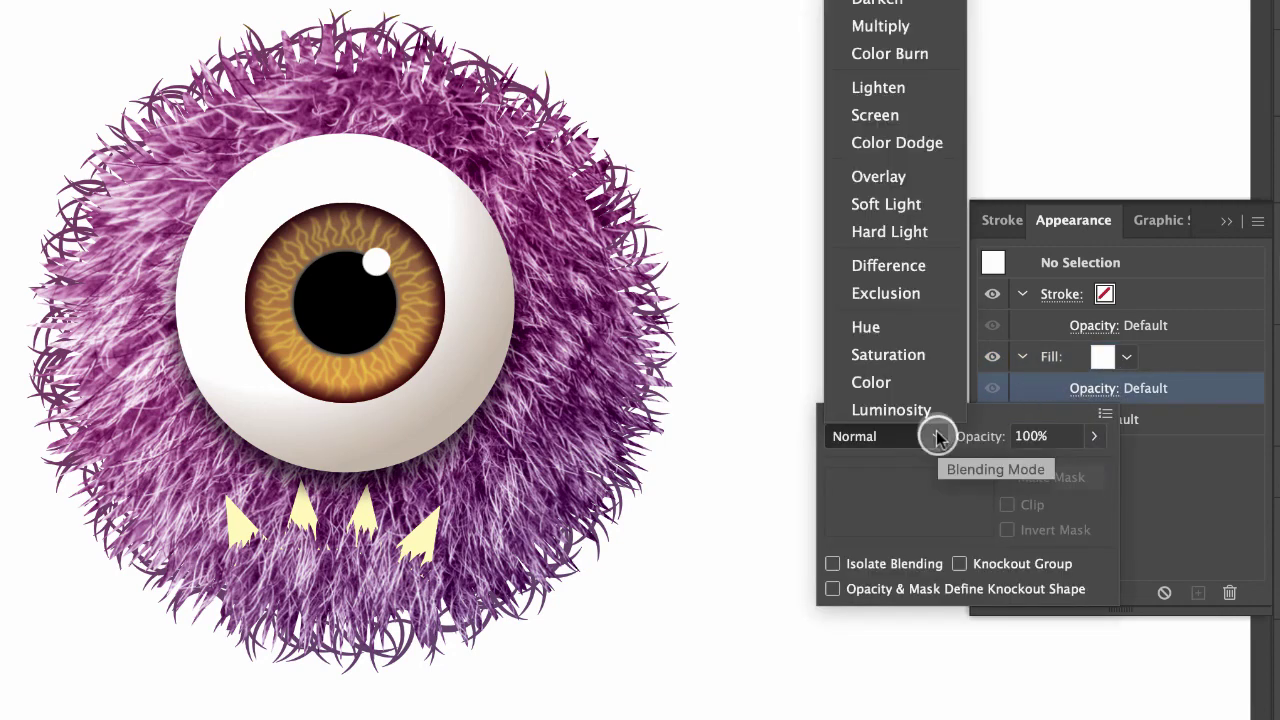
click(897, 54)
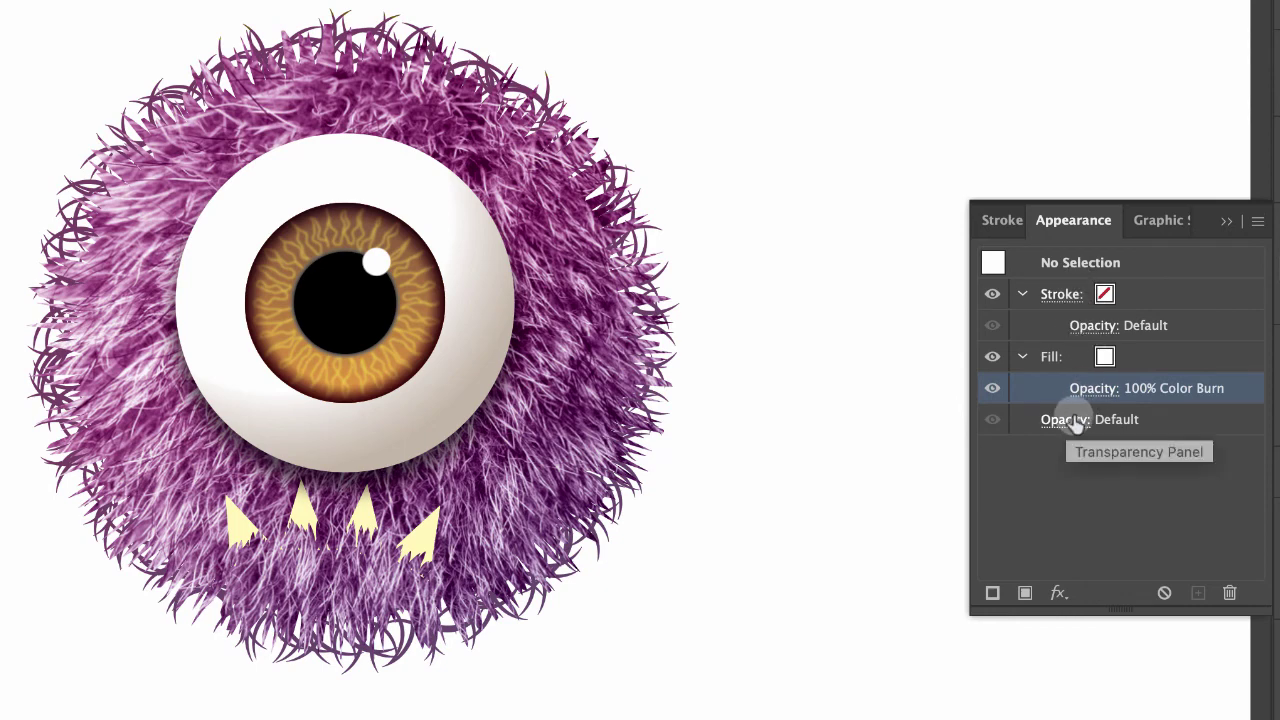
click(1066, 421)
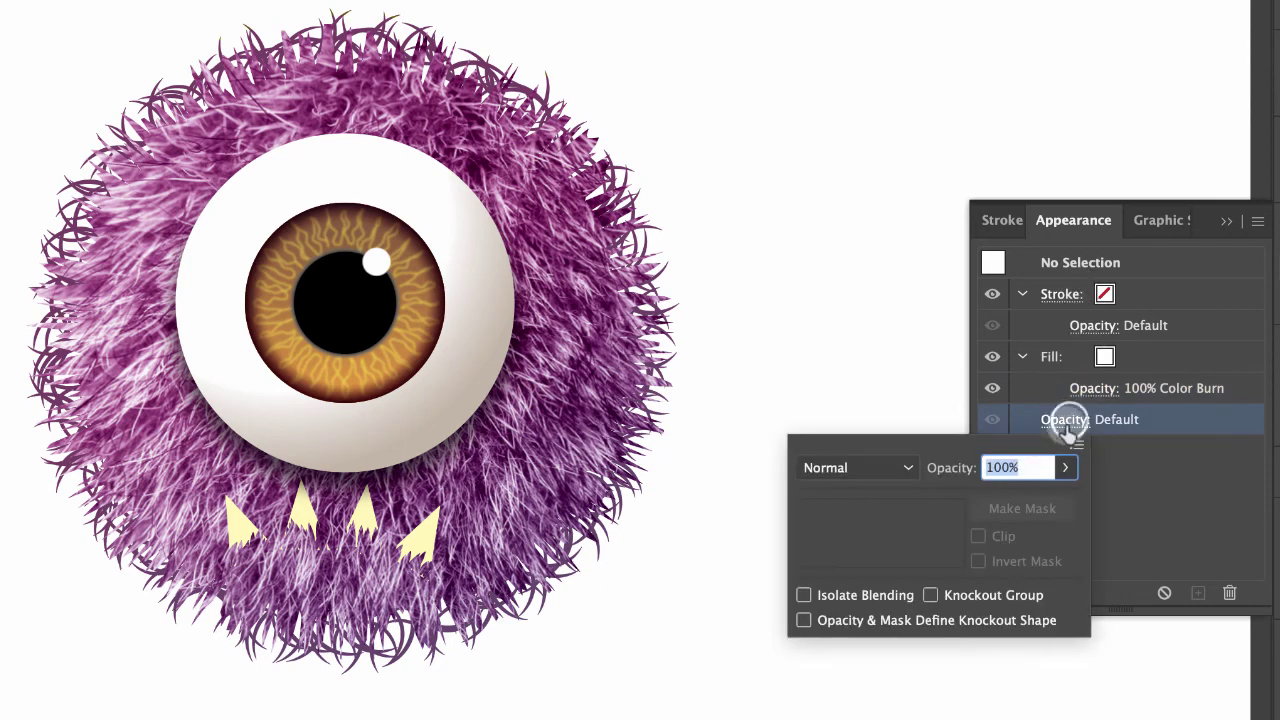
click(897, 467)
click(886, 58)
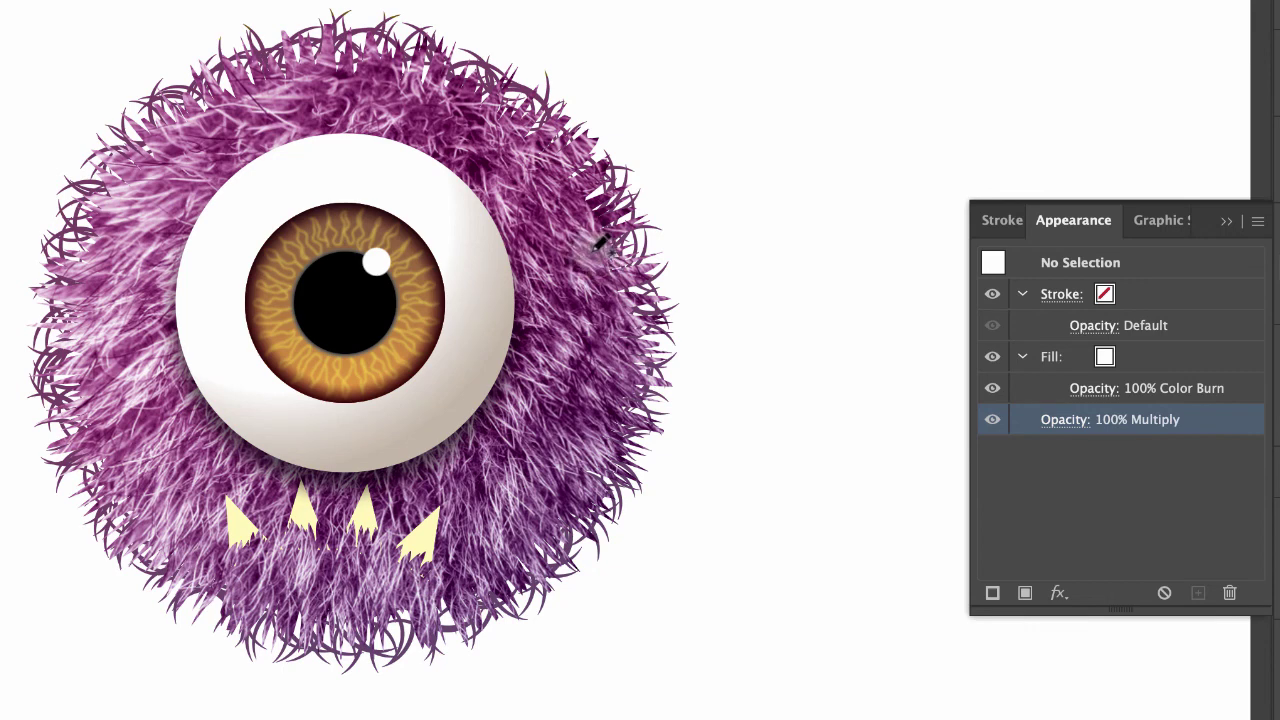
Draw a curved shading shape on the fur to the right of the eyeball and apply a Gaussian Blur of about 22.5 pixels to its fill.
drag(591, 248, 569, 250)
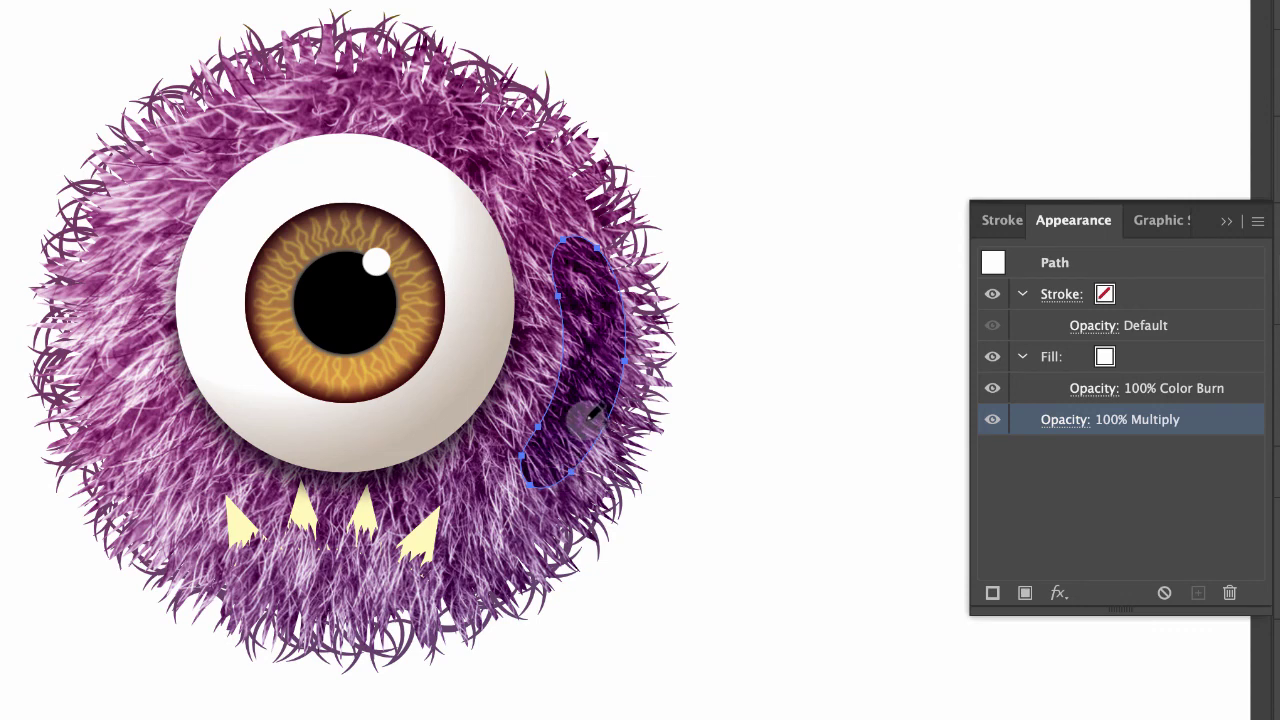
click(1150, 356)
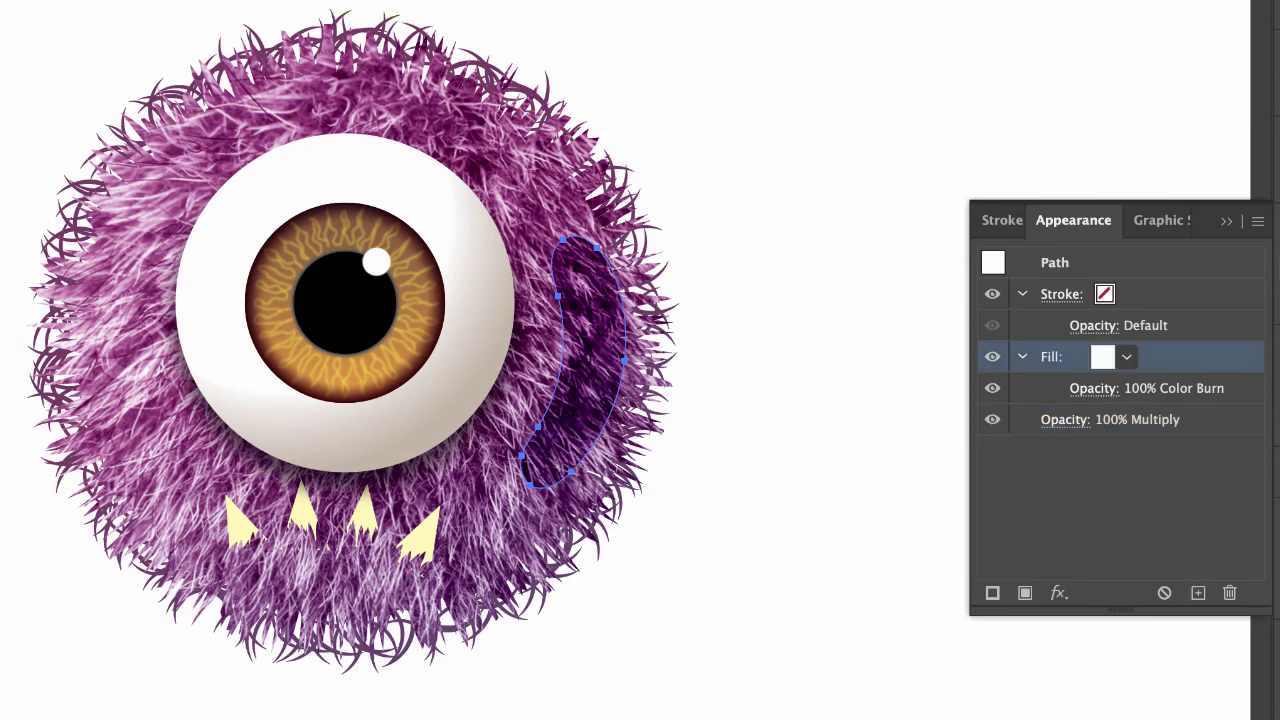
key(v)
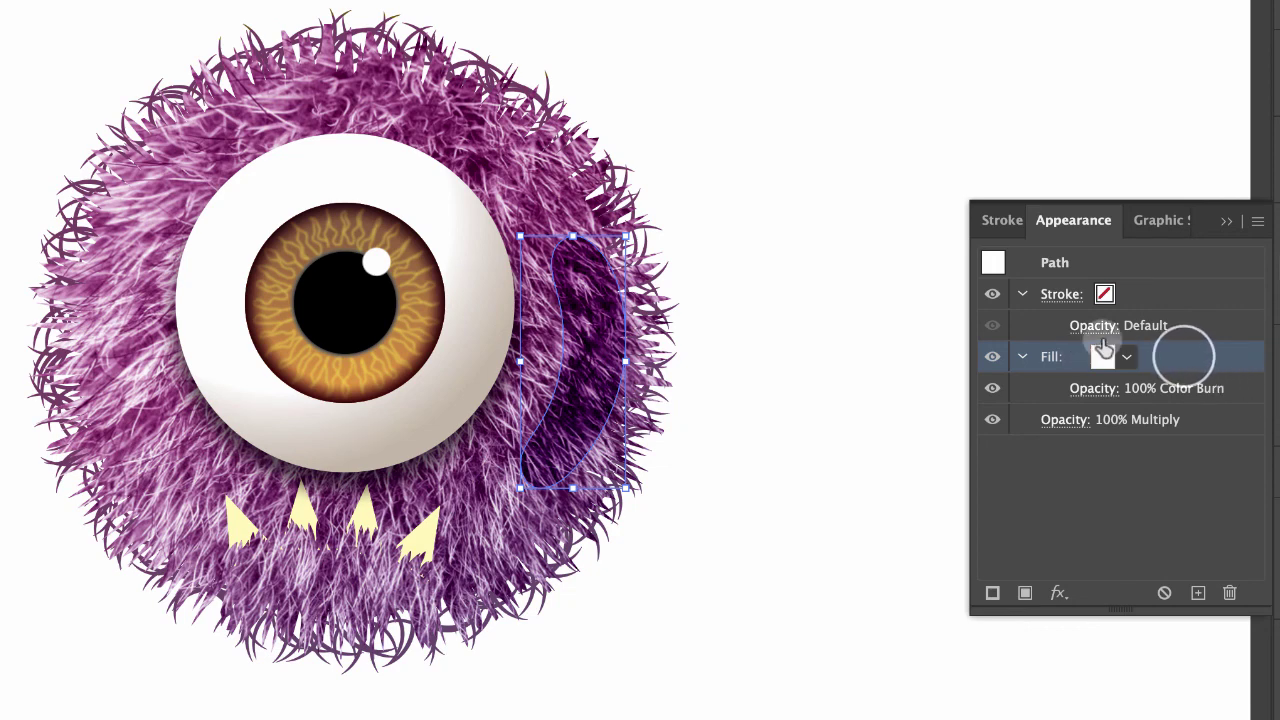
click(1166, 349)
click(1182, 390)
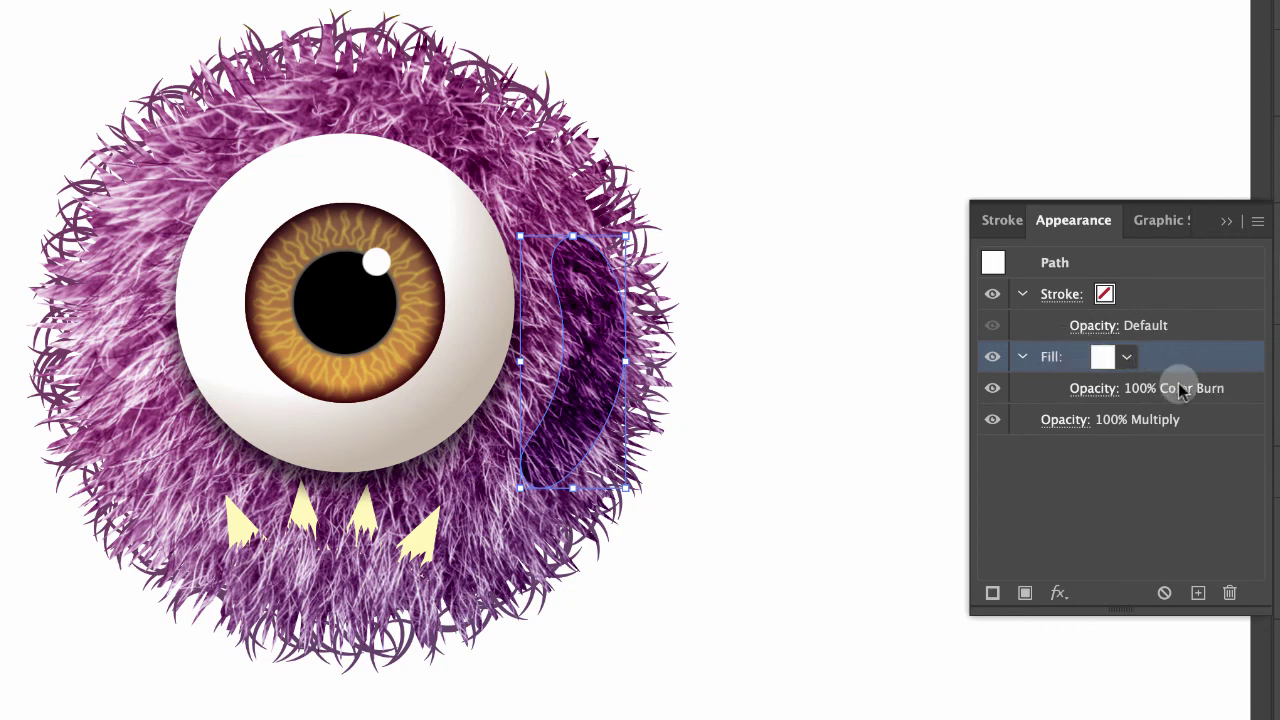
click(1058, 594)
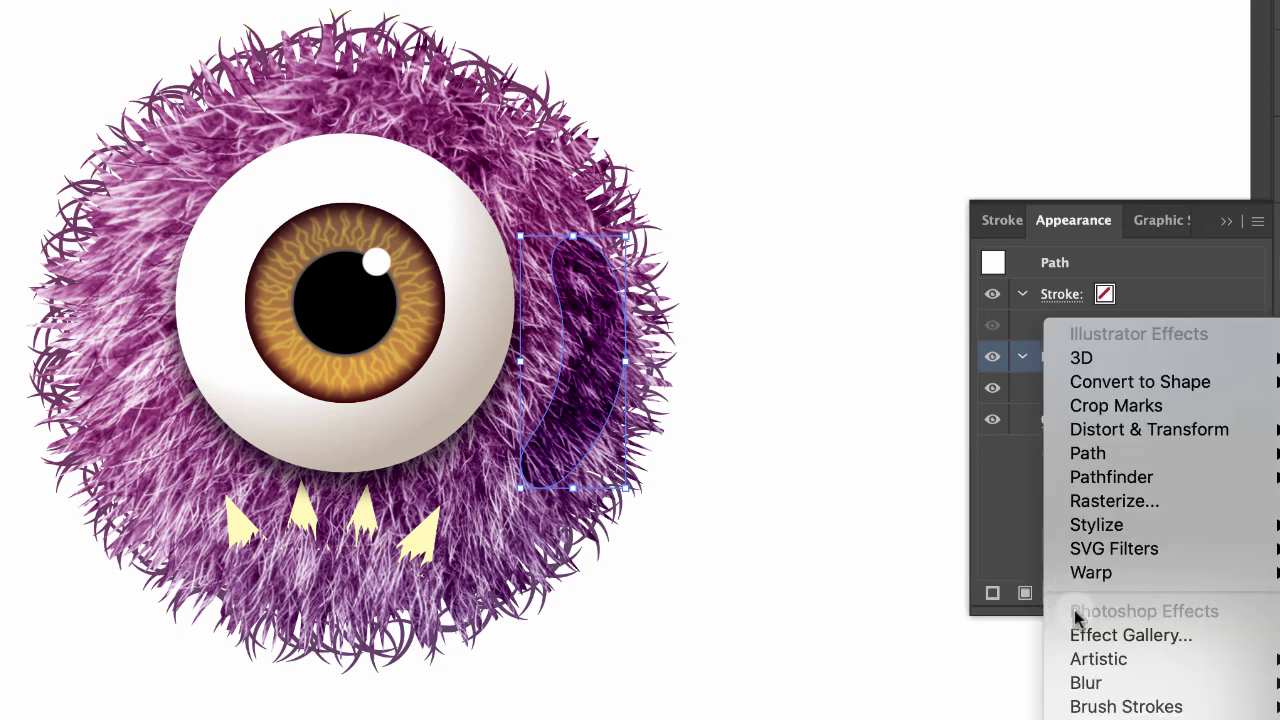
mouse_move(1094, 688)
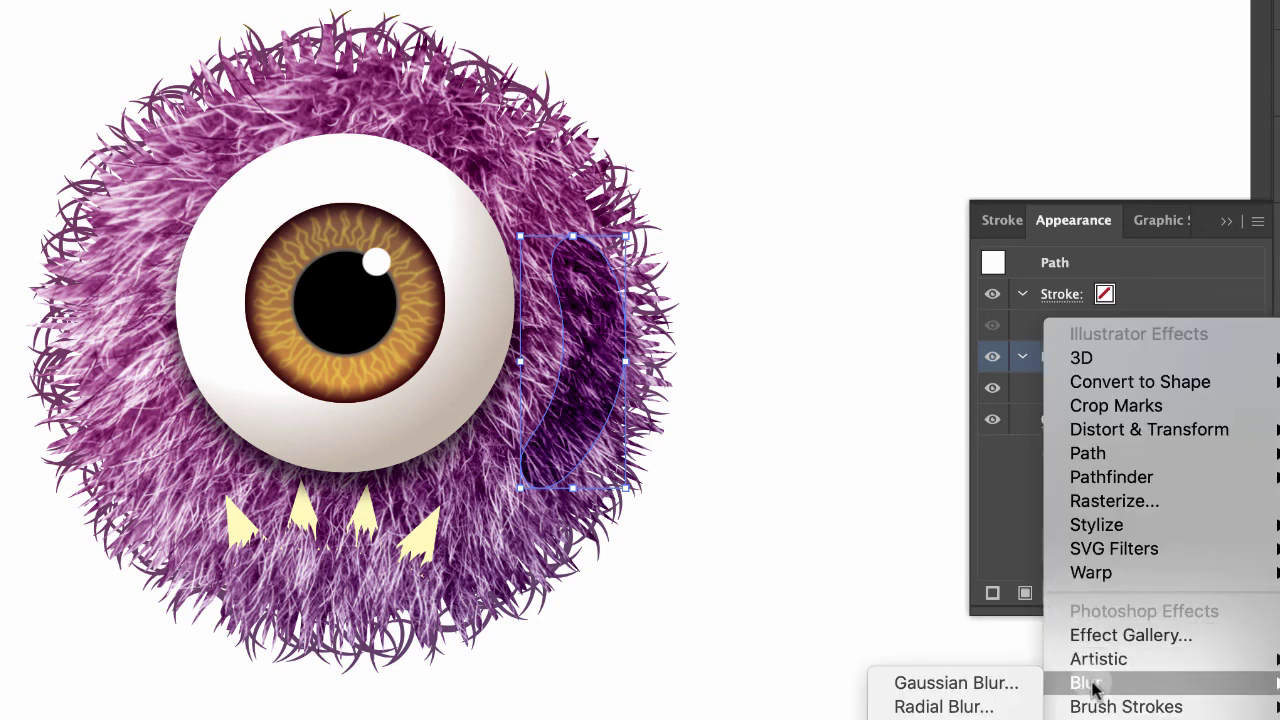
click(1003, 686)
mouse_move(842, 300)
mouse_down()
mouse_move(777, 298)
mouse_move(818, 298)
mouse_up()
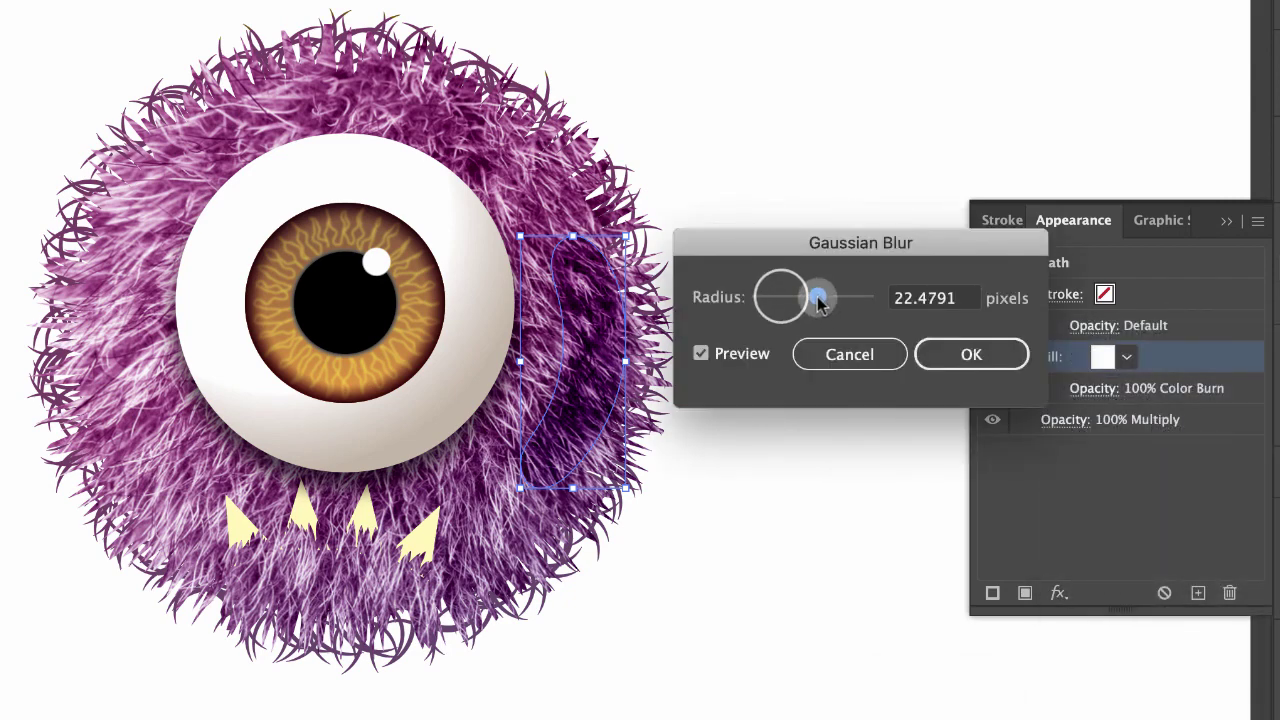
click(984, 357)
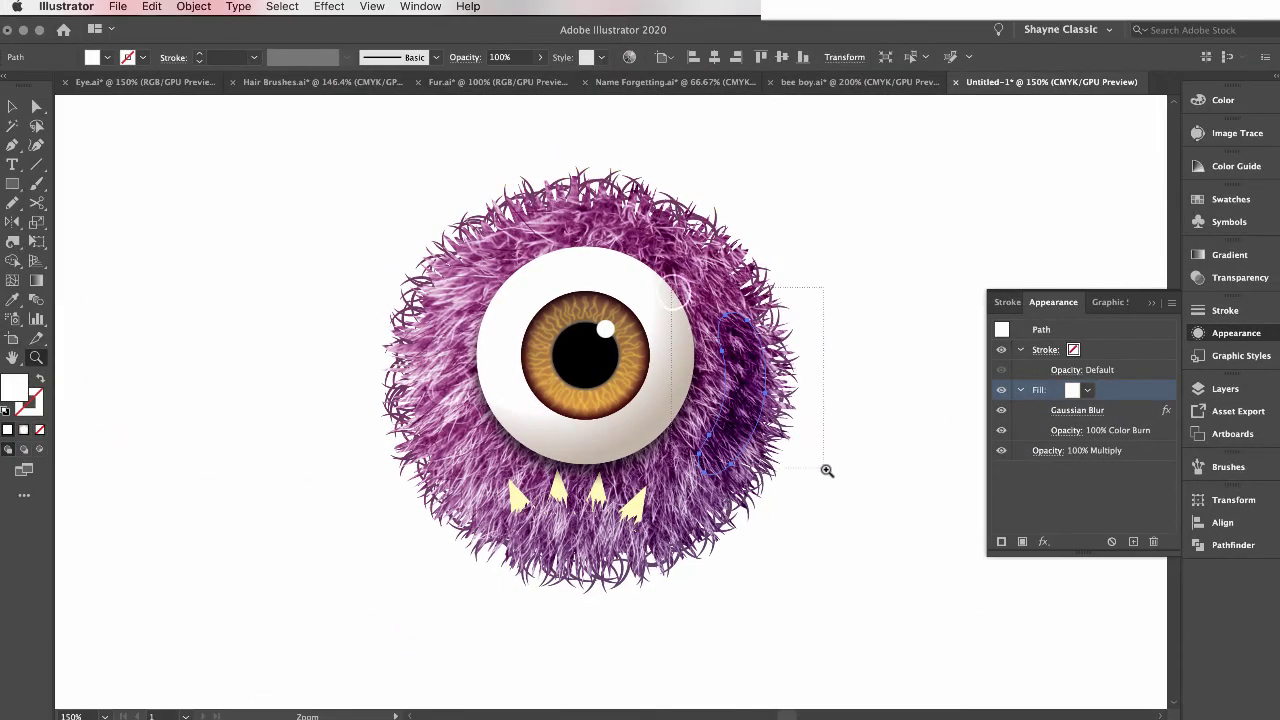
Draw blurred shading shapes on the fur below the teeth, above right of the eyeball, and on the monster's lower-left and left sides.
drag(826, 470, 826, 470)
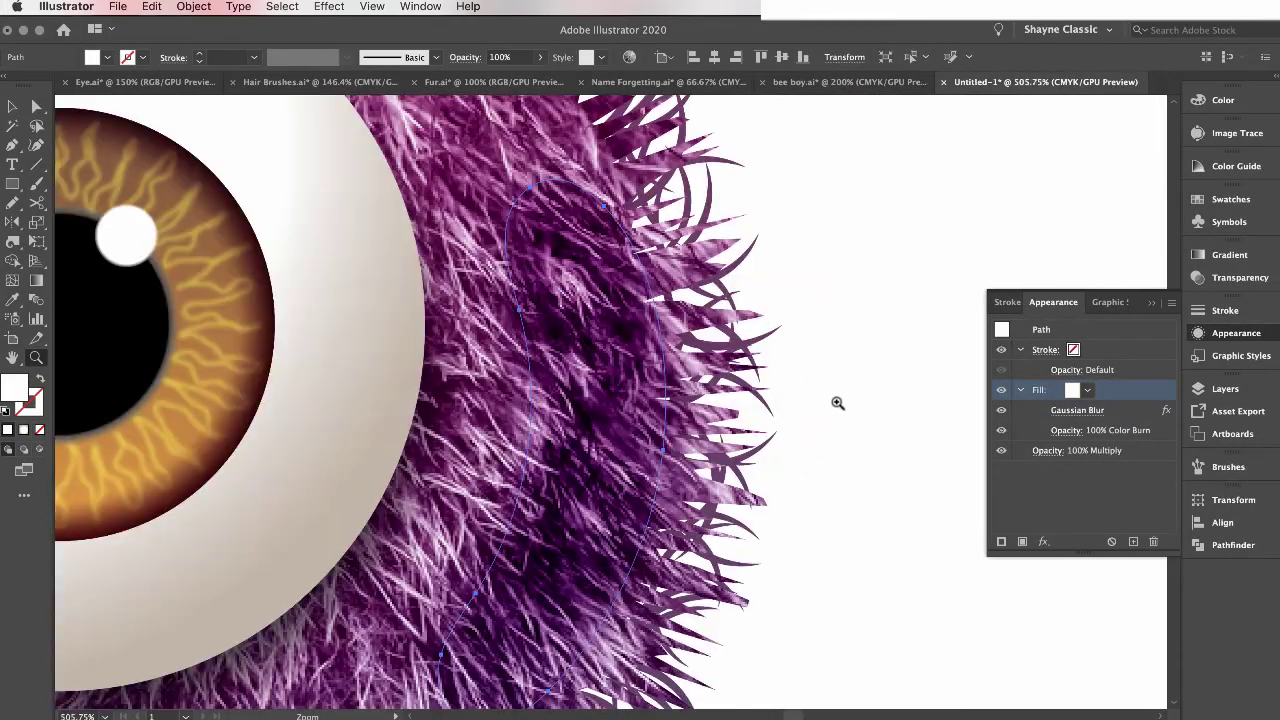
key(v)
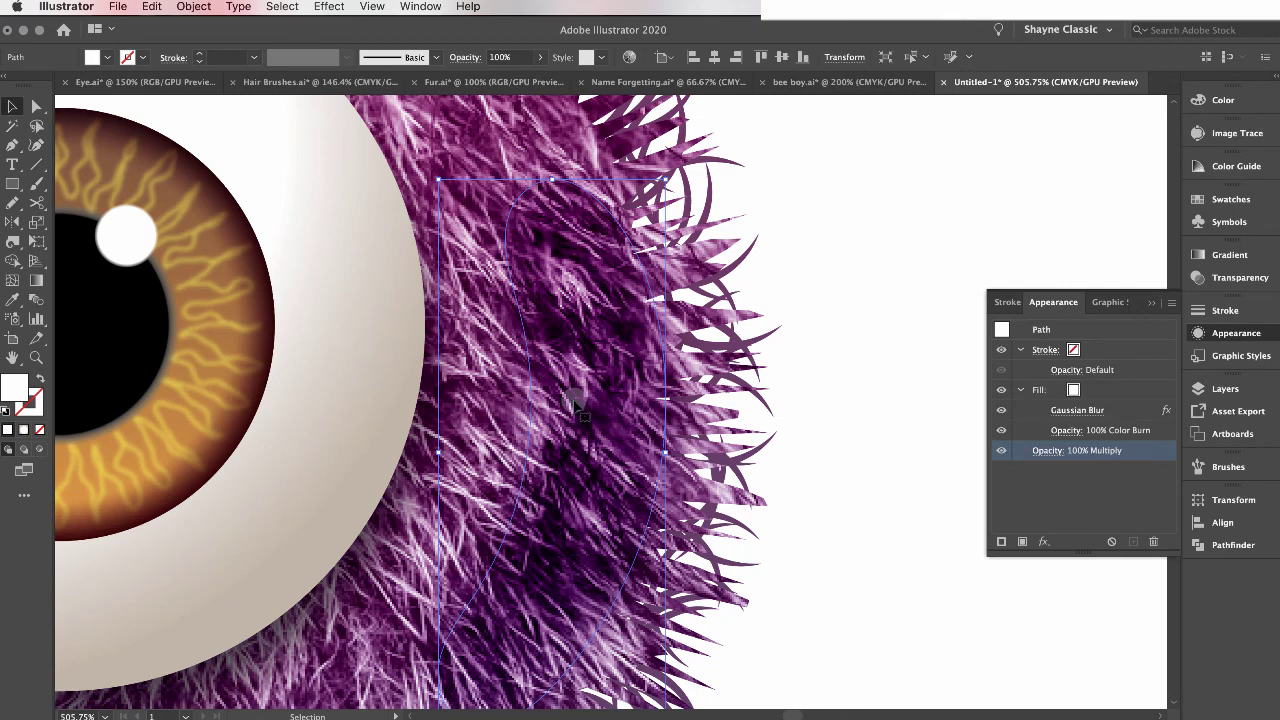
key(super+0)
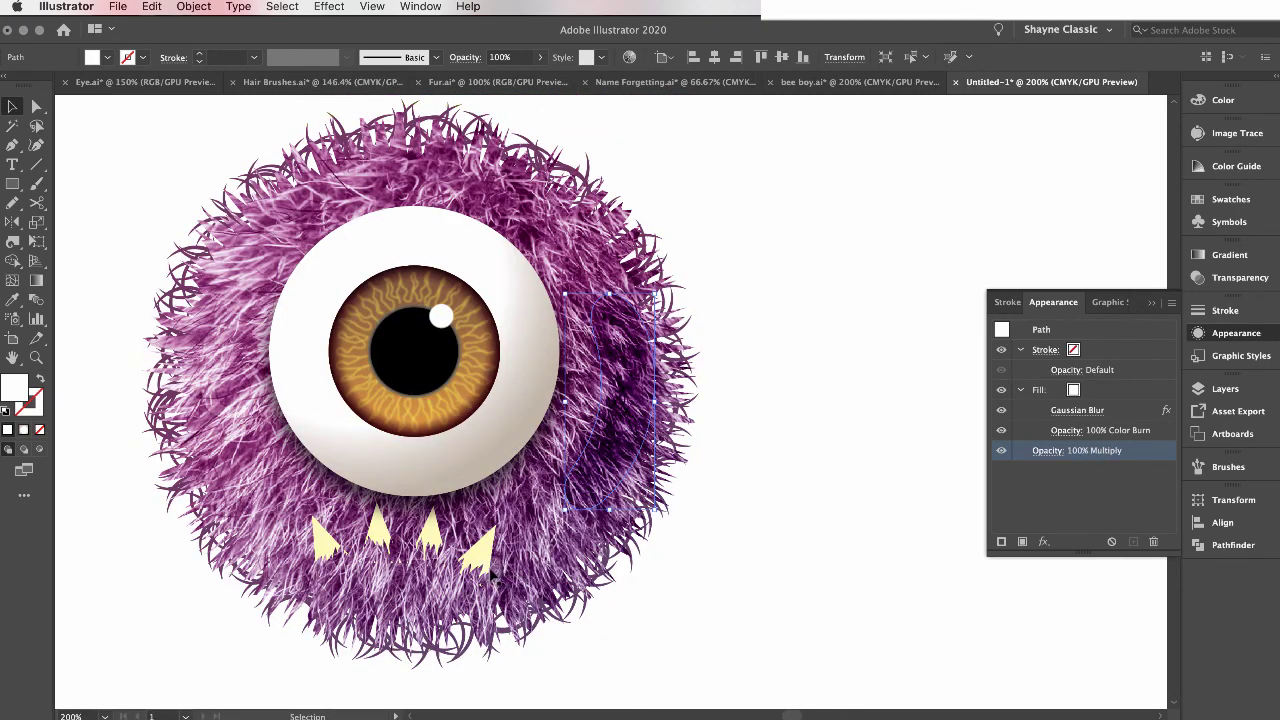
key(n)
mouse_move(412, 579)
mouse_down()
mouse_move(333, 591)
mouse_move(377, 616)
mouse_move(448, 622)
mouse_move(468, 580)
mouse_up()
mouse_move(483, 172)
mouse_down()
mouse_move(500, 176)
mouse_move(600, 312)
mouse_up()
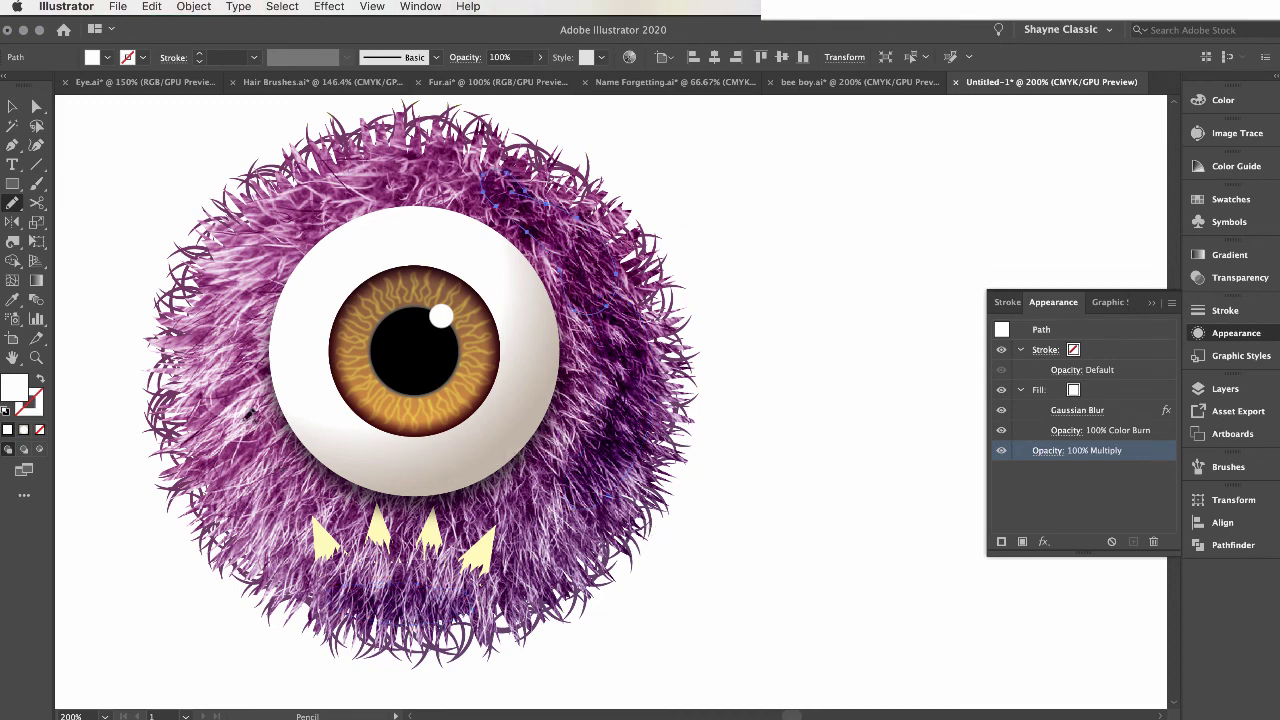
drag(218, 404, 212, 420)
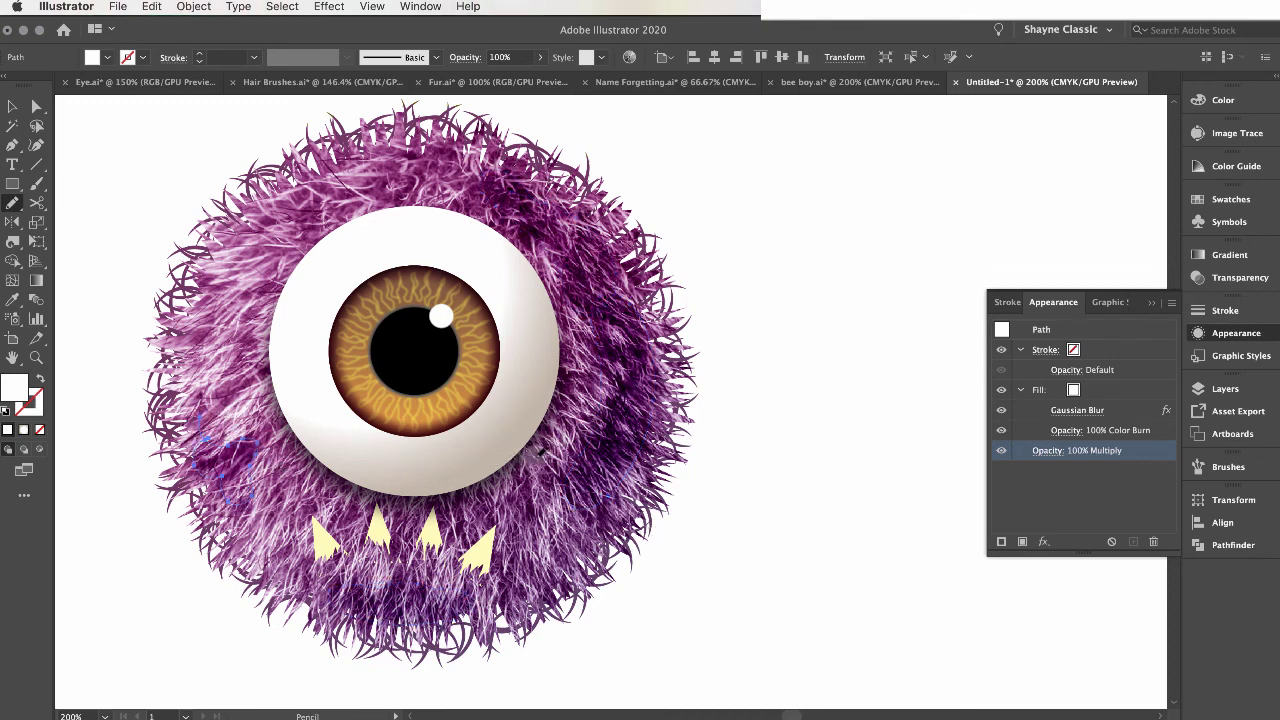
drag(176, 358, 190, 375)
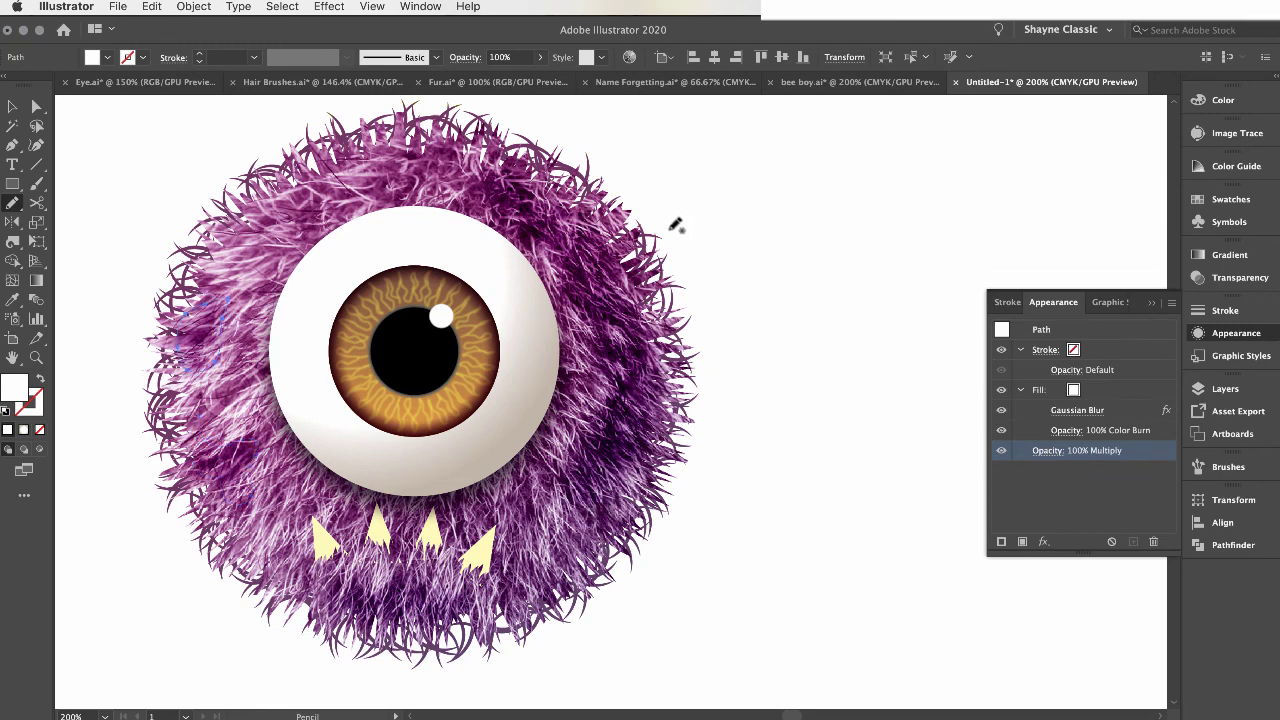
Deepen the shading on the right side of the fur with overlapping shapes, including two extending past the monster's upper-right edge.
mouse_move(624, 318)
mouse_down()
mouse_move(626, 402)
mouse_move(650, 302)
mouse_move(658, 359)
mouse_move(620, 282)
mouse_move(625, 359)
mouse_move(661, 372)
mouse_move(640, 300)
mouse_up()
drag(640, 368, 617, 337)
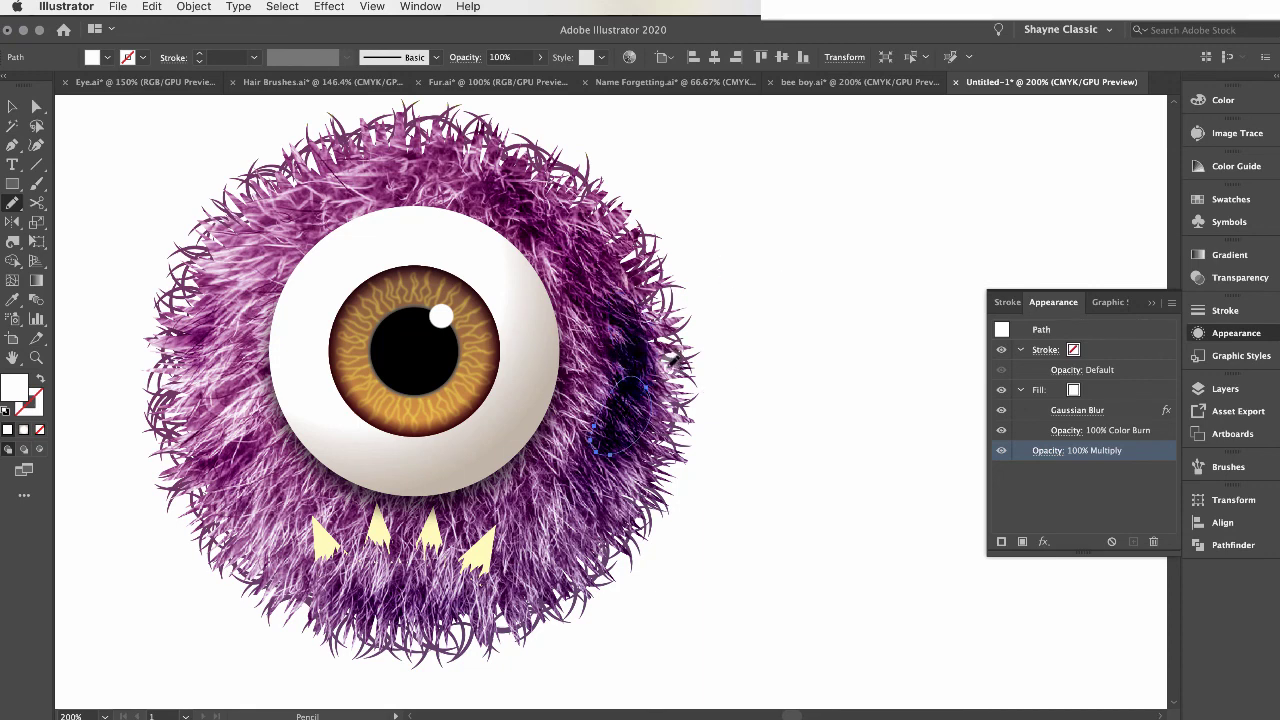
drag(675, 370, 695, 377)
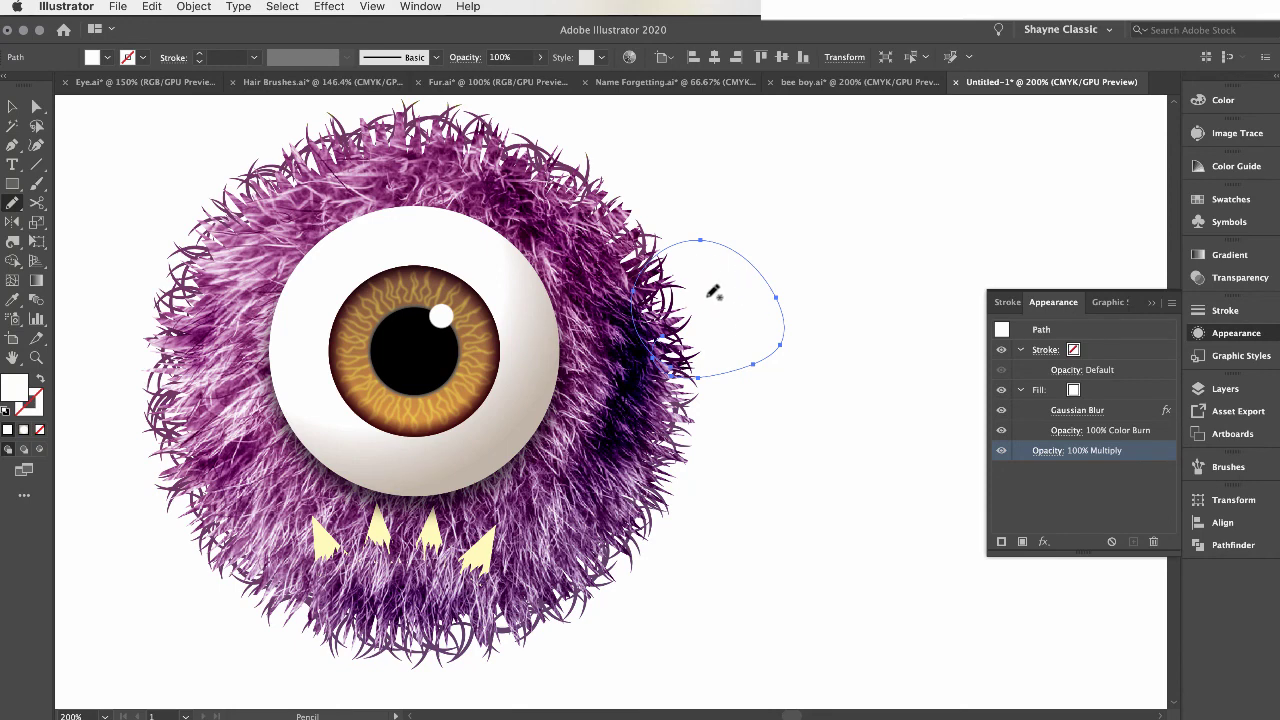
drag(610, 215, 703, 236)
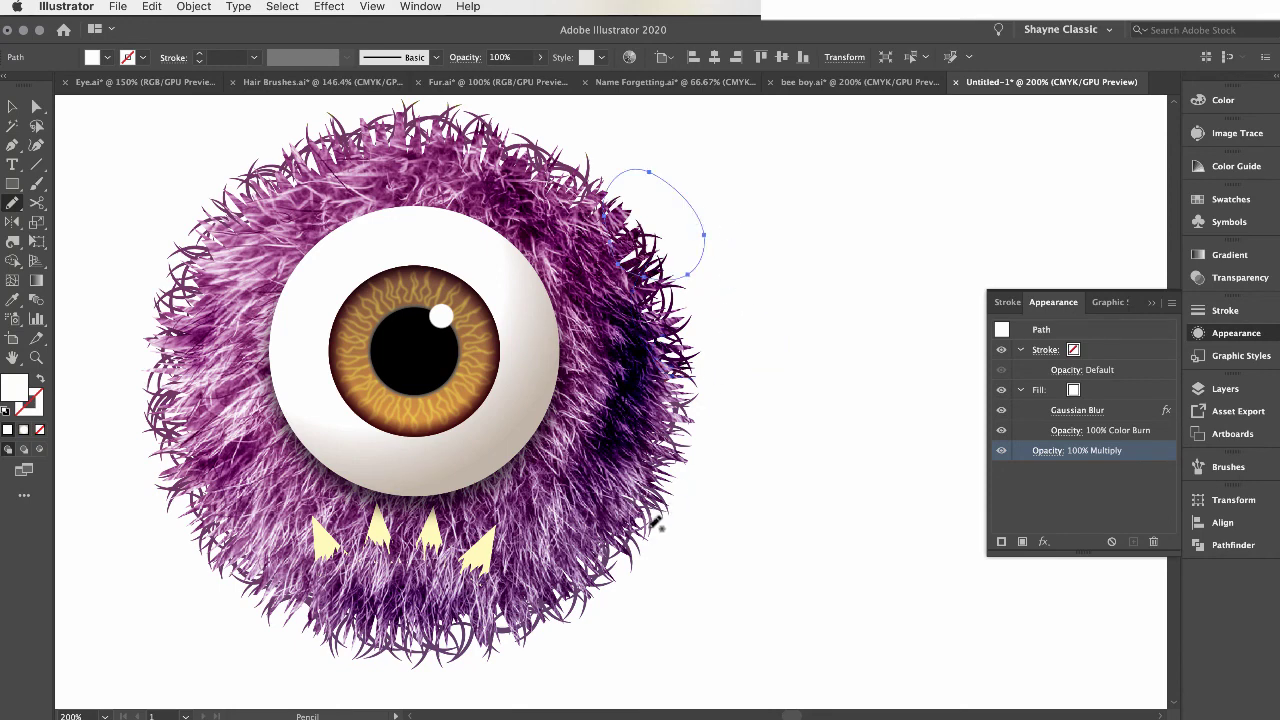
key(super+1)
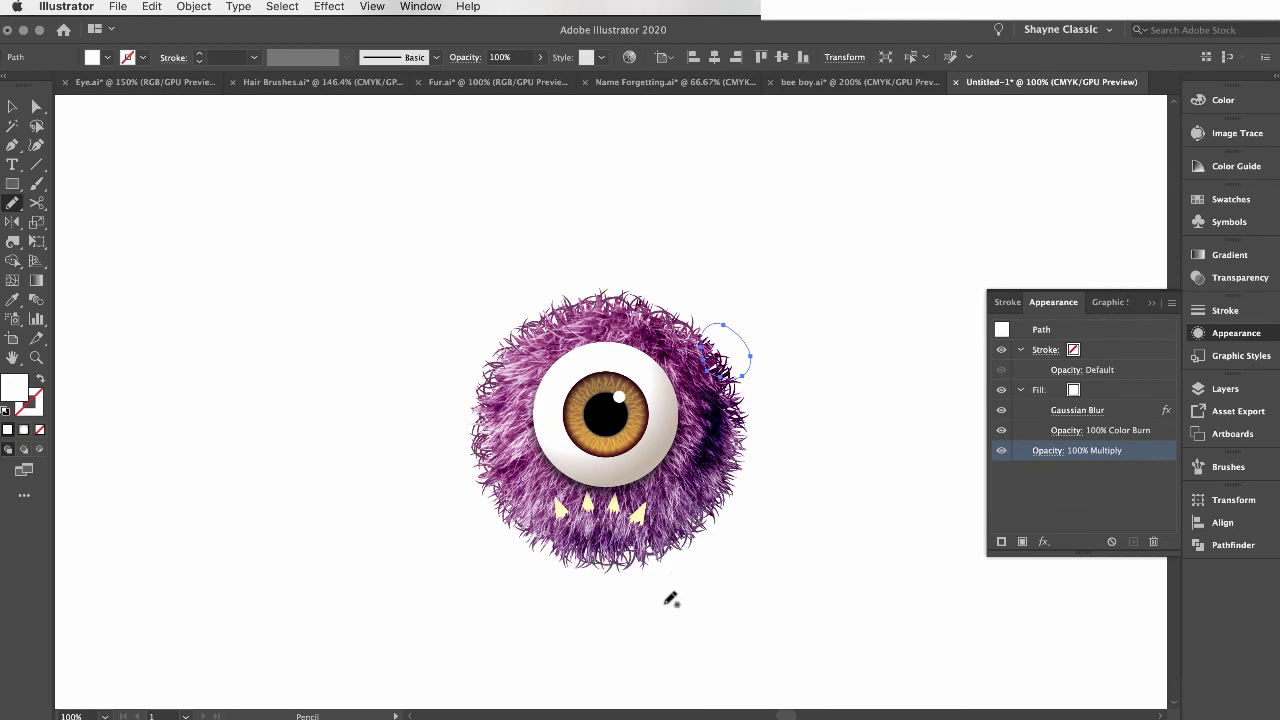
key(v)
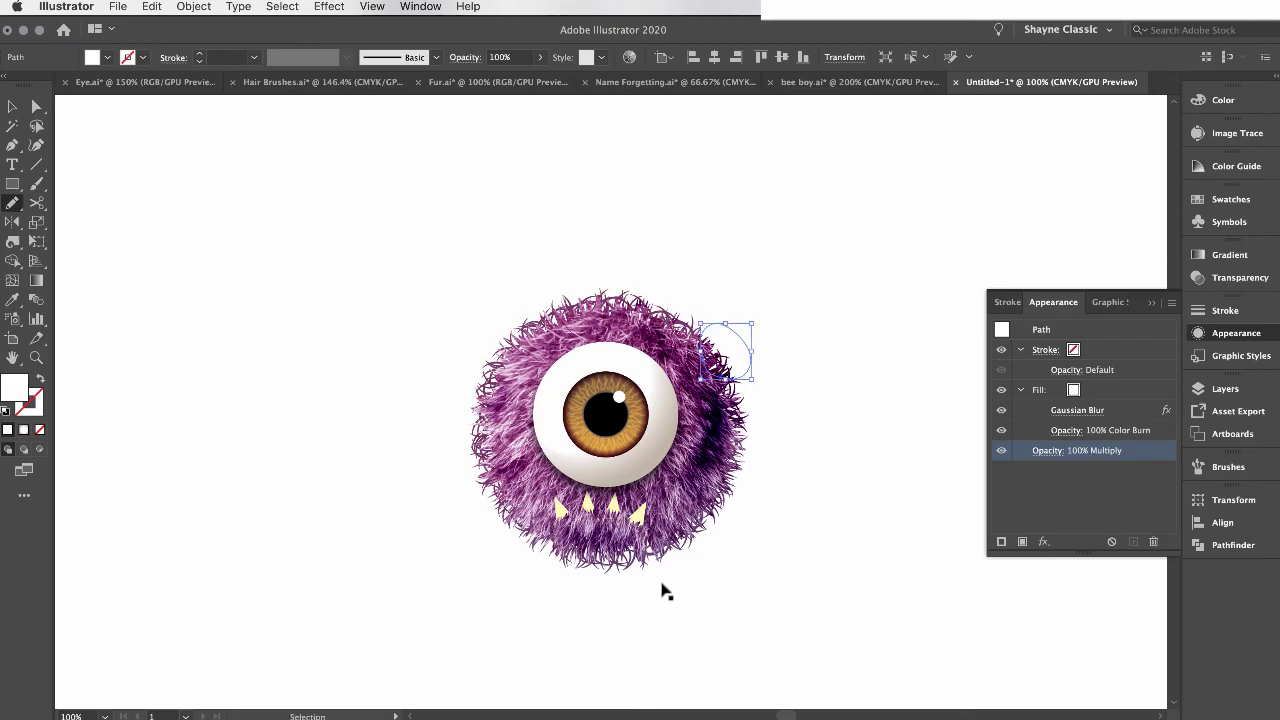